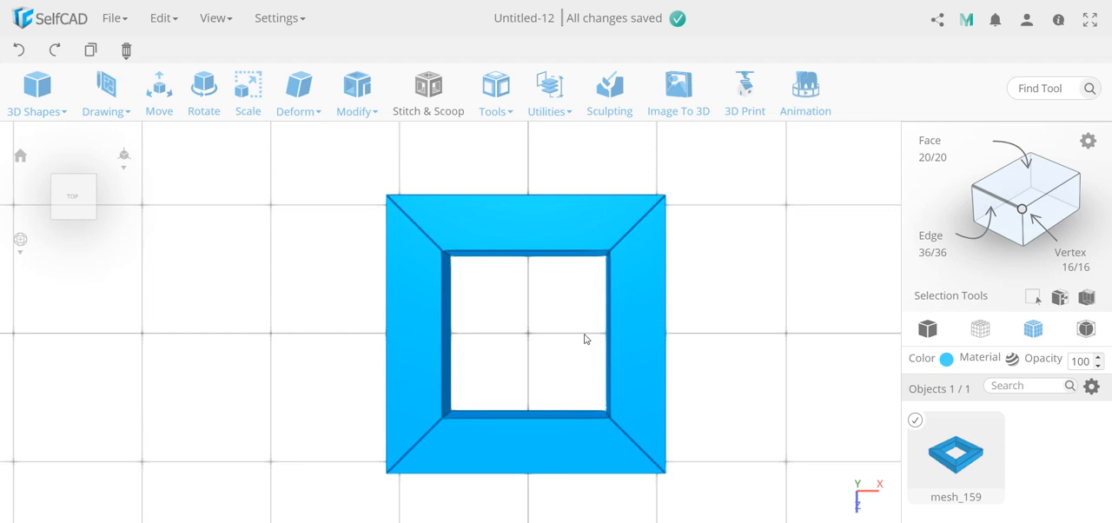
Delete all objects from the scene and place a new default cube on the grid.
{"action": "mouse_move", "coordinate": [126, 49]}
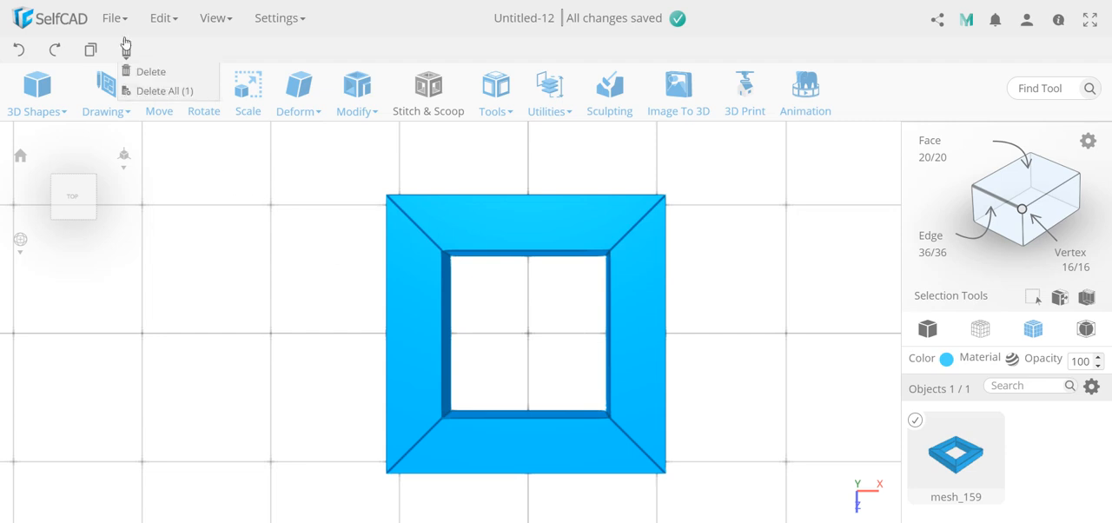
{"action": "left_click", "coordinate": [143, 89]}
{"action": "left_click", "coordinate": [514, 337]}
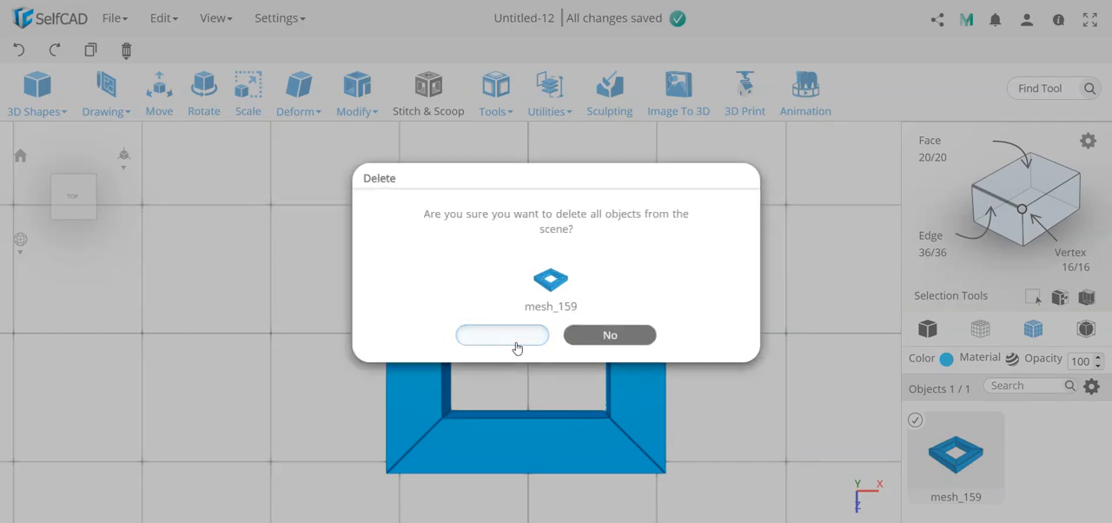
{"action": "mouse_move", "coordinate": [38, 92]}
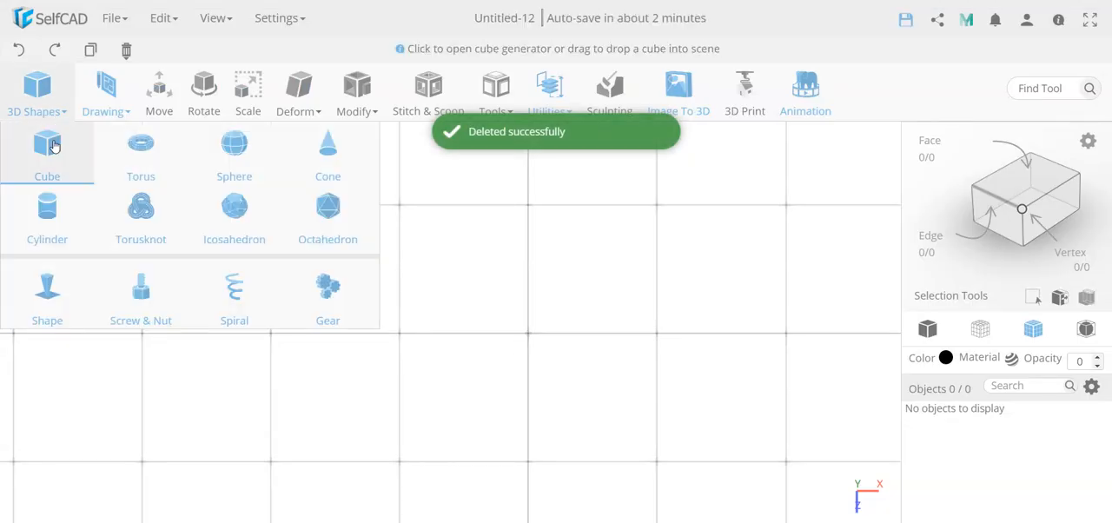
{"action": "left_click_drag", "start_coordinate": [52, 146], "coordinate": [513, 293]}
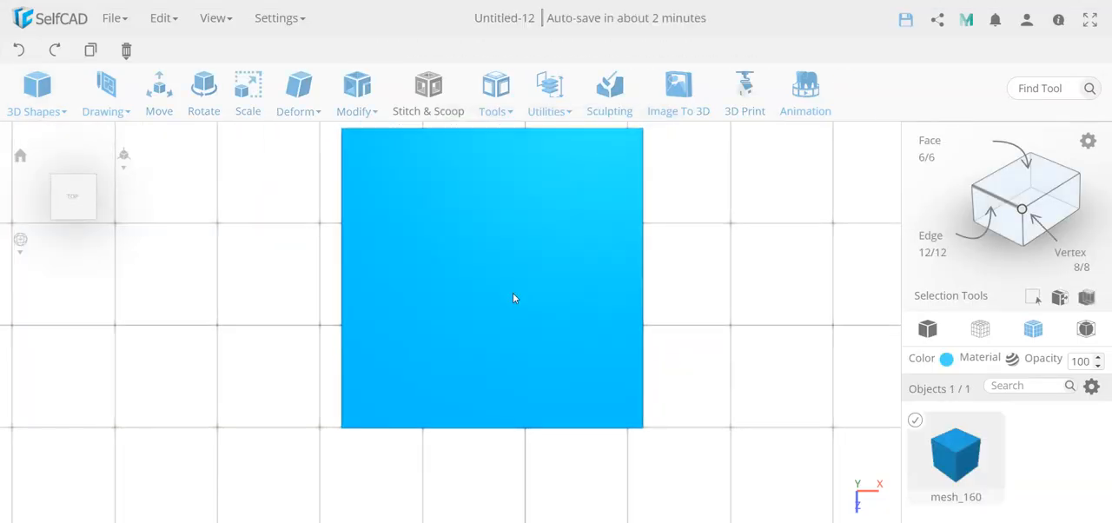
Inset the cube's top face by 20.
{"action": "left_click", "coordinate": [1010, 178]}
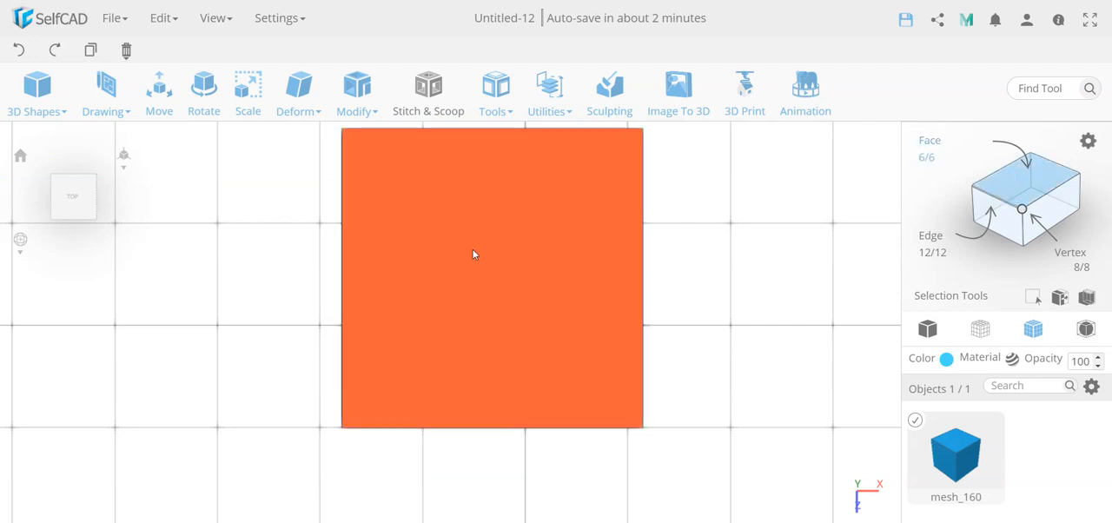
{"action": "left_click", "coordinate": [474, 254]}
{"action": "mouse_move", "coordinate": [352, 109]}
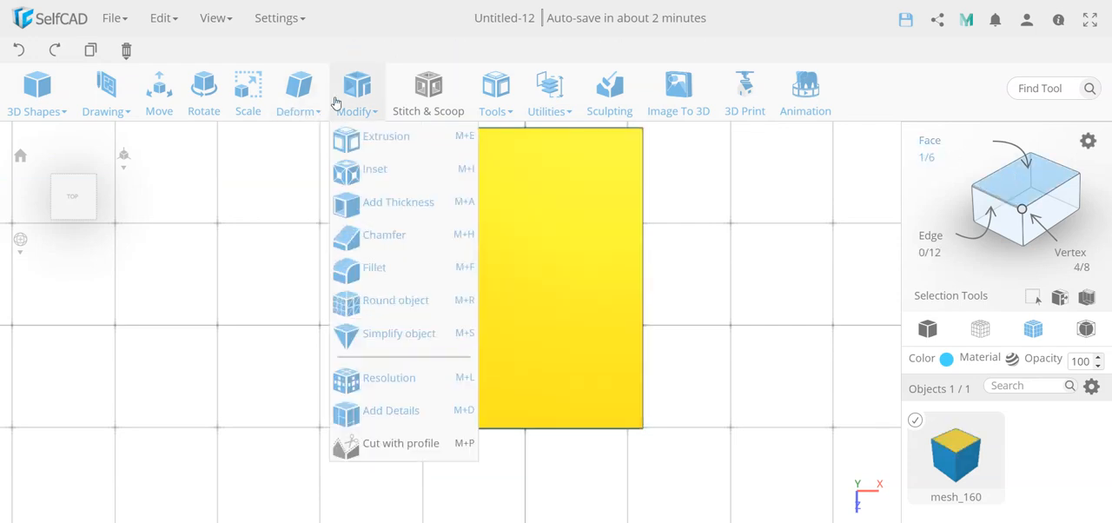
{"action": "left_click", "coordinate": [378, 167]}
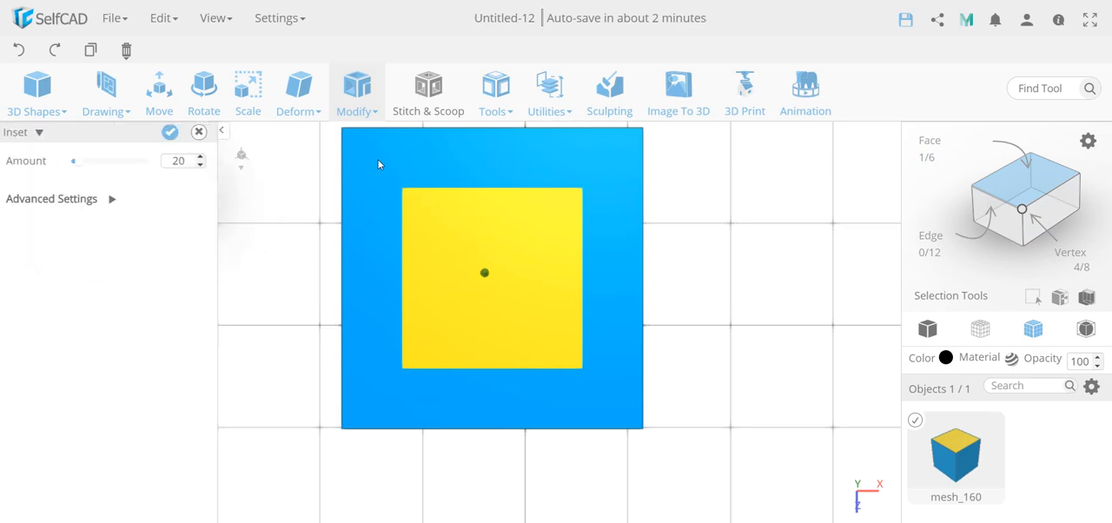
{"action": "left_click", "coordinate": [180, 133]}
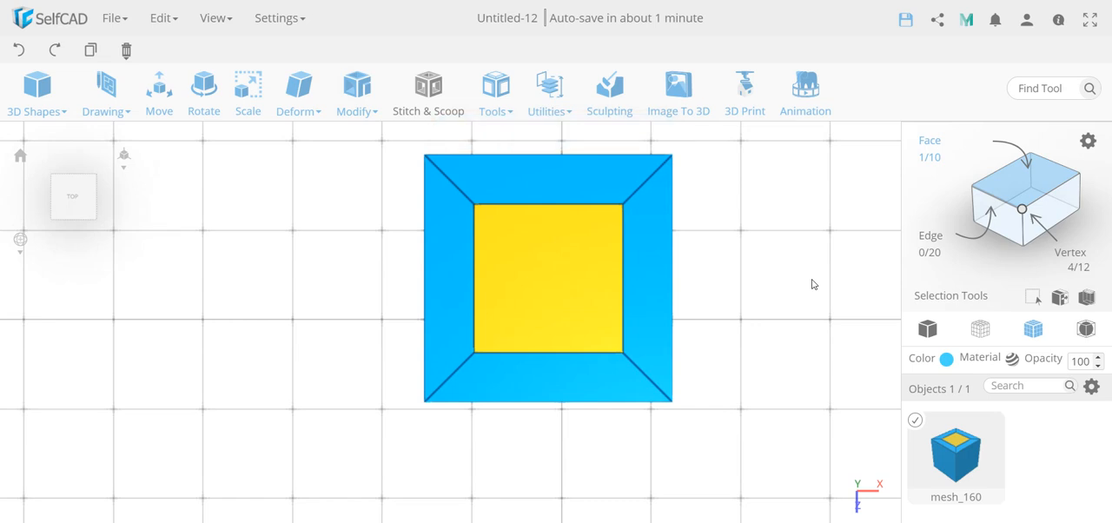
Try extruding the inner inset face by -100 to cut through the cube, and undo the extrusion.
{"action": "mouse_move", "coordinate": [346, 99]}
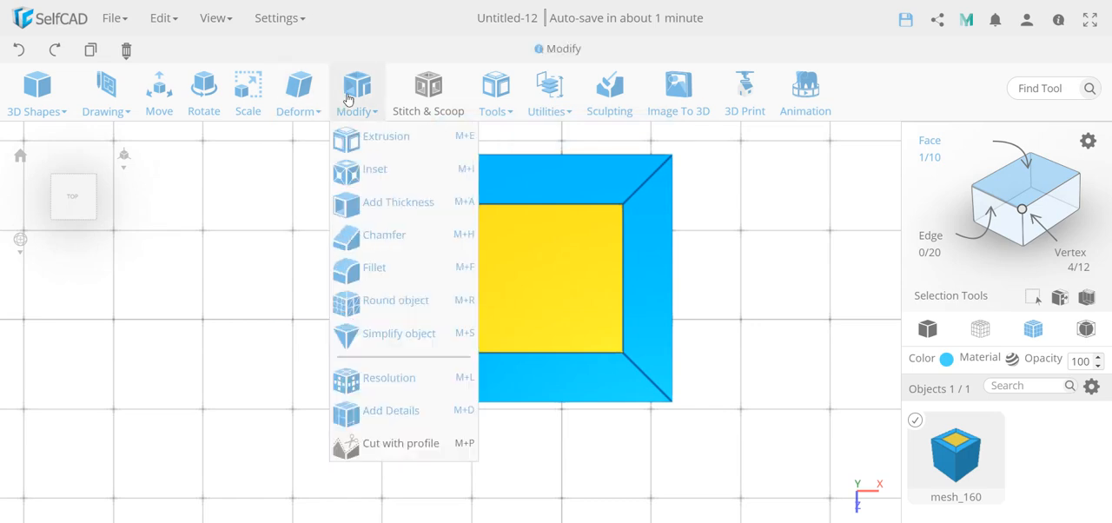
{"action": "left_click", "coordinate": [369, 139]}
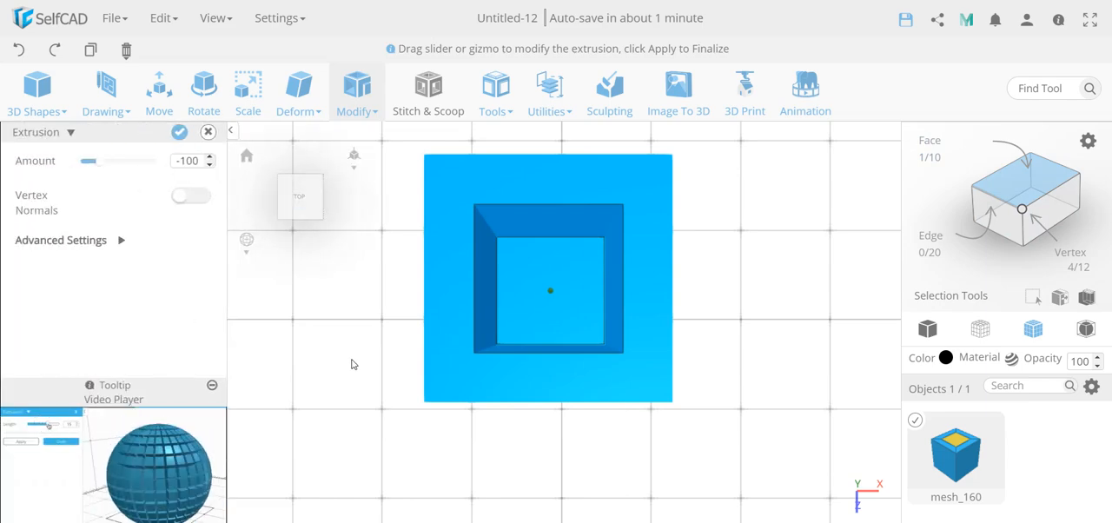
{"action": "left_click_drag", "start_coordinate": [351, 365], "coordinate": [370, 249]}
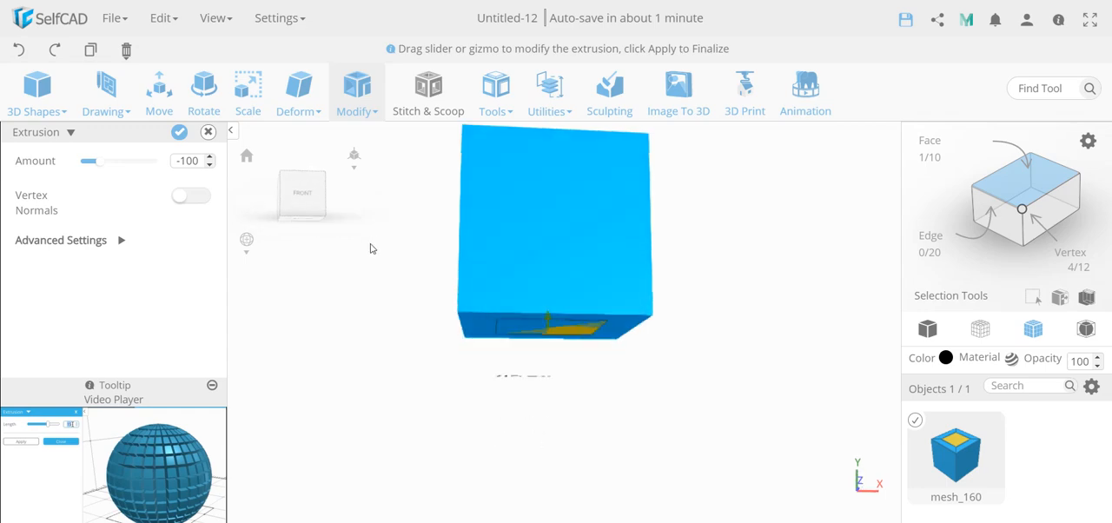
{"action": "left_click", "coordinate": [178, 133]}
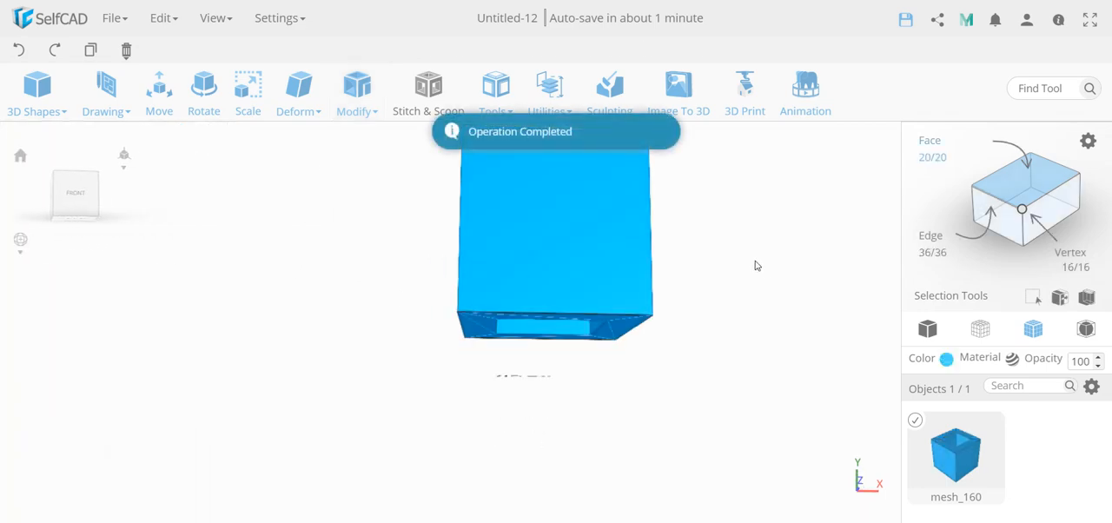
{"action": "left_click_drag", "start_coordinate": [755, 264], "coordinate": [730, 397]}
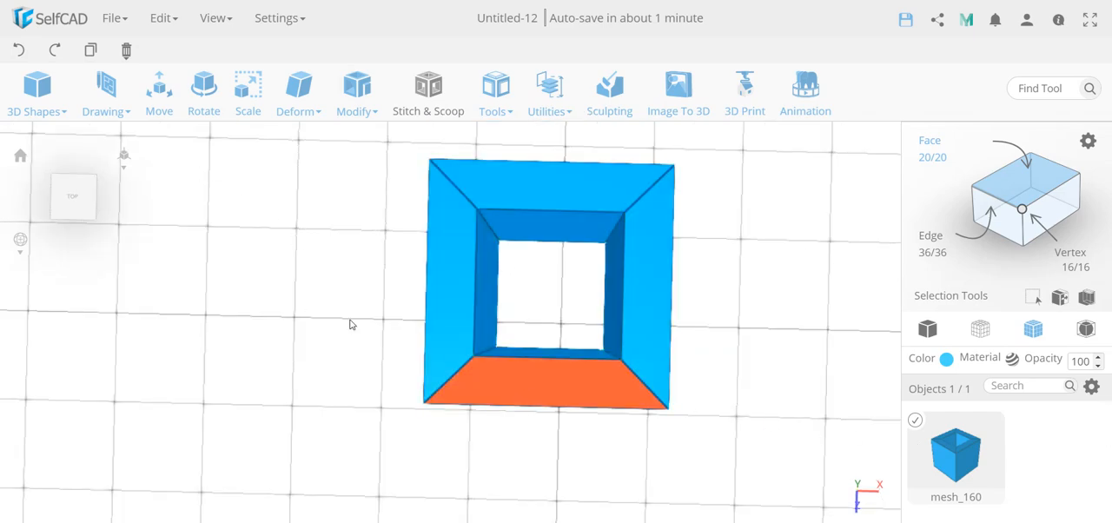
{"action": "mouse_move", "coordinate": [124, 72]}
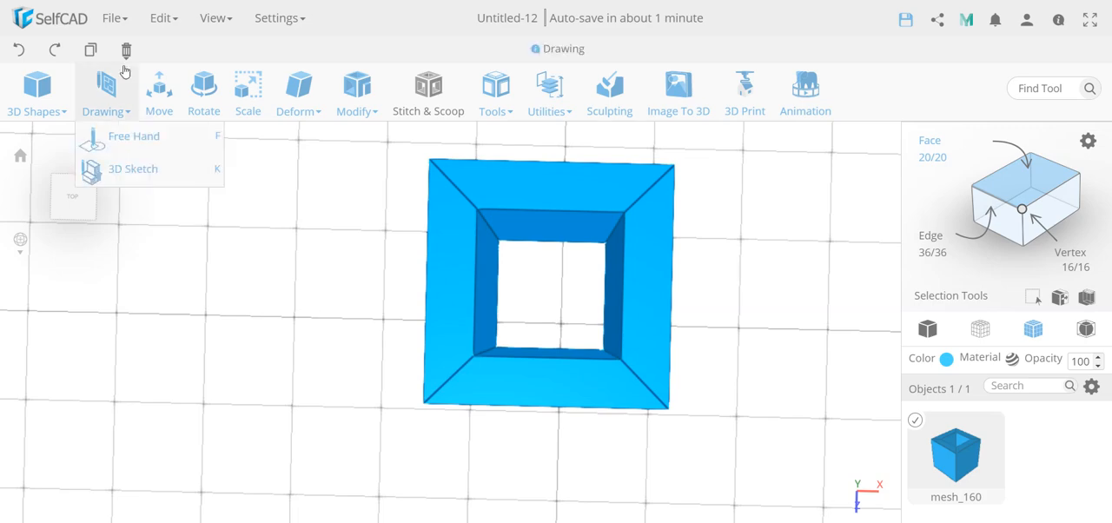
{"action": "left_click", "coordinate": [19, 52]}
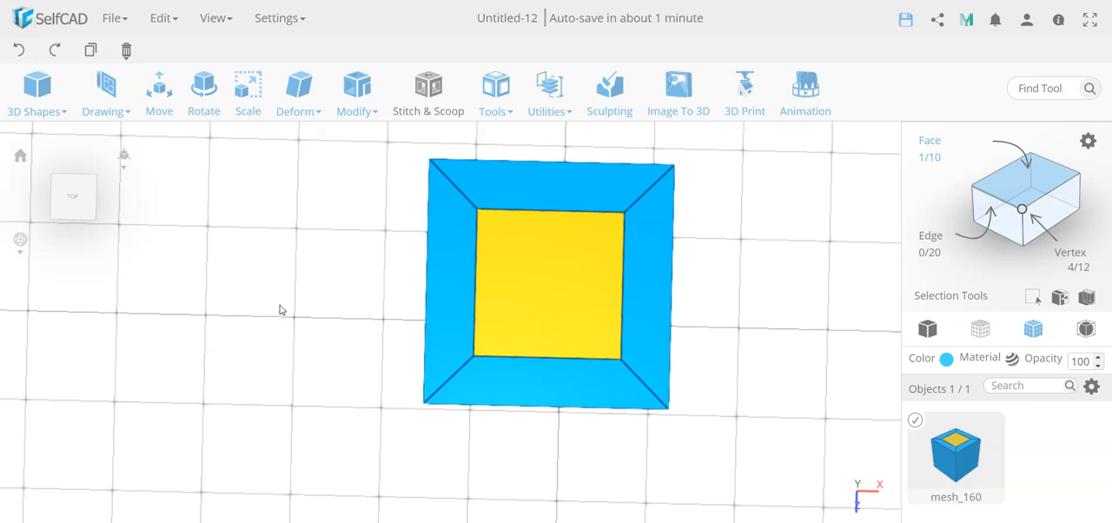
Make one zero-offset copy of only the back rim face around the inset with Copy Offsets.
{"action": "left_click", "coordinate": [782, 254]}
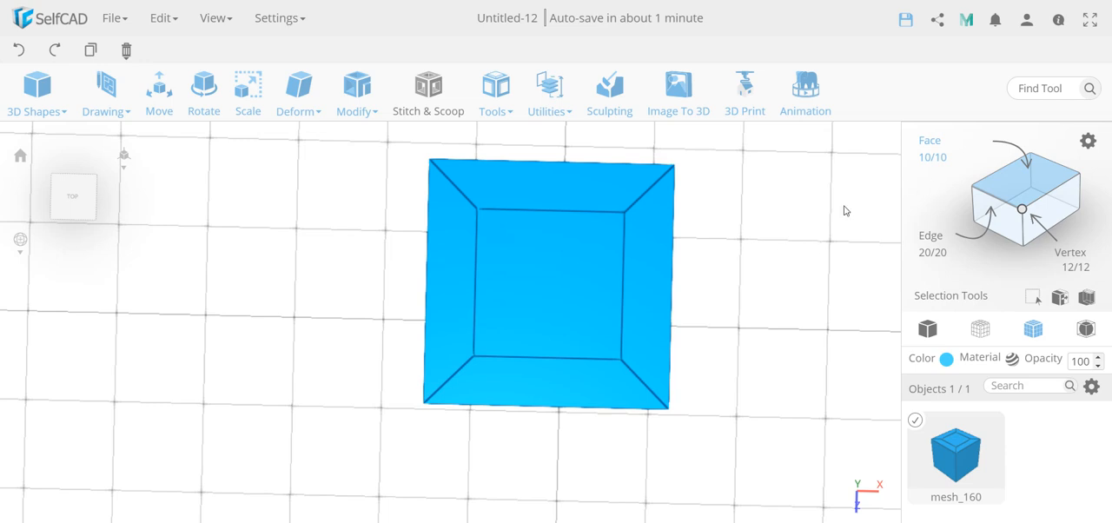
{"action": "left_click", "coordinate": [557, 196]}
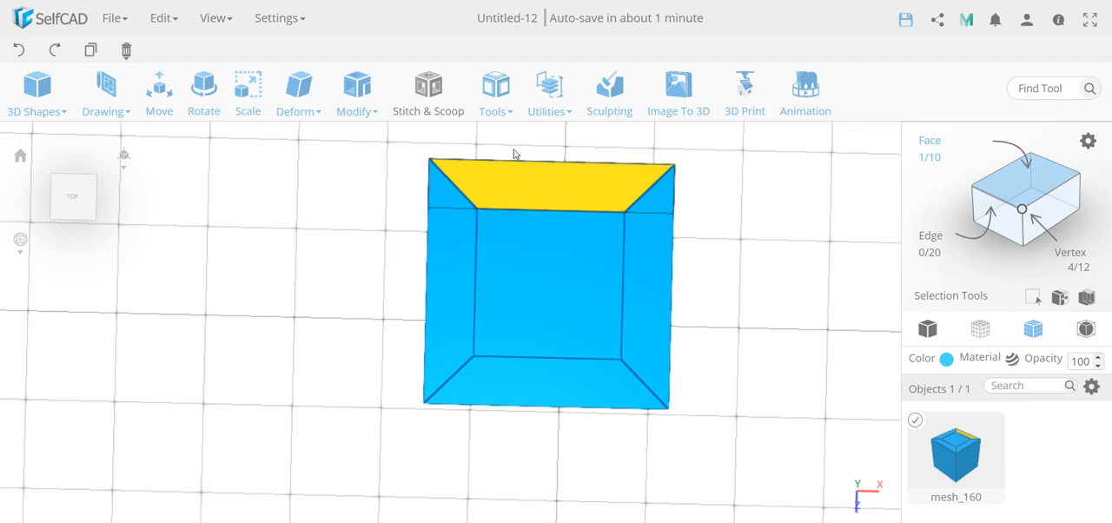
{"action": "left_click", "coordinate": [496, 91]}
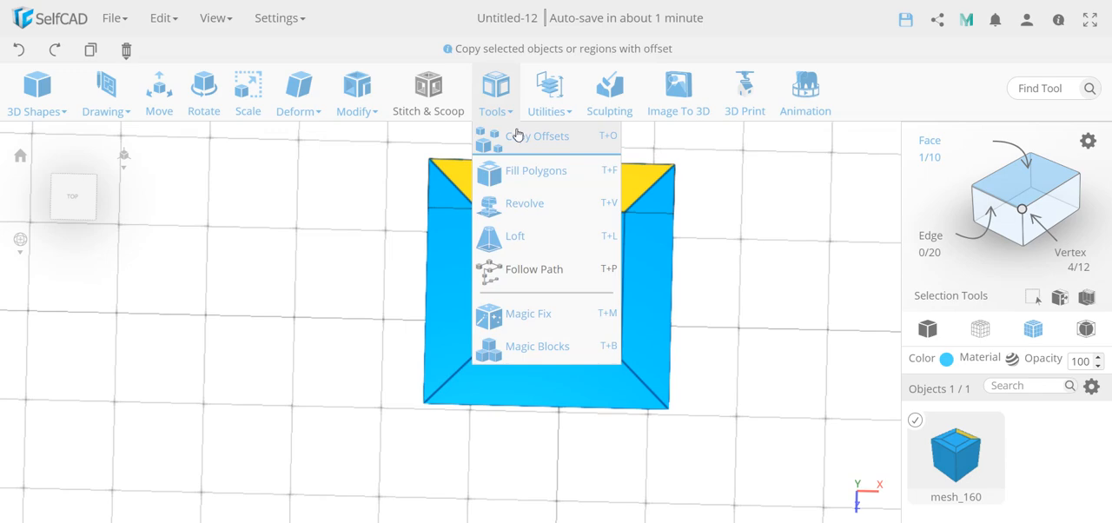
{"action": "left_click", "coordinate": [517, 136]}
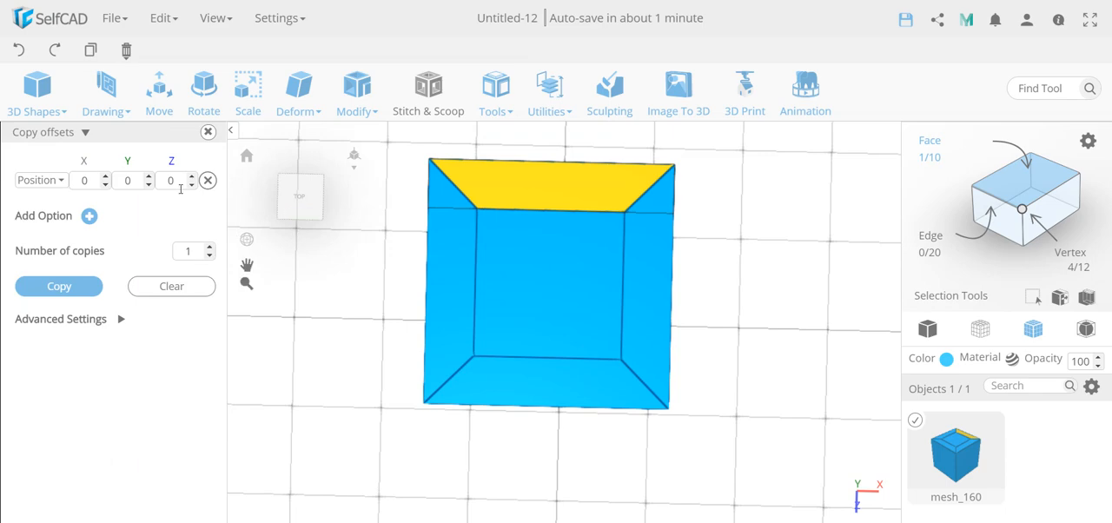
{"action": "left_click", "coordinate": [59, 287]}
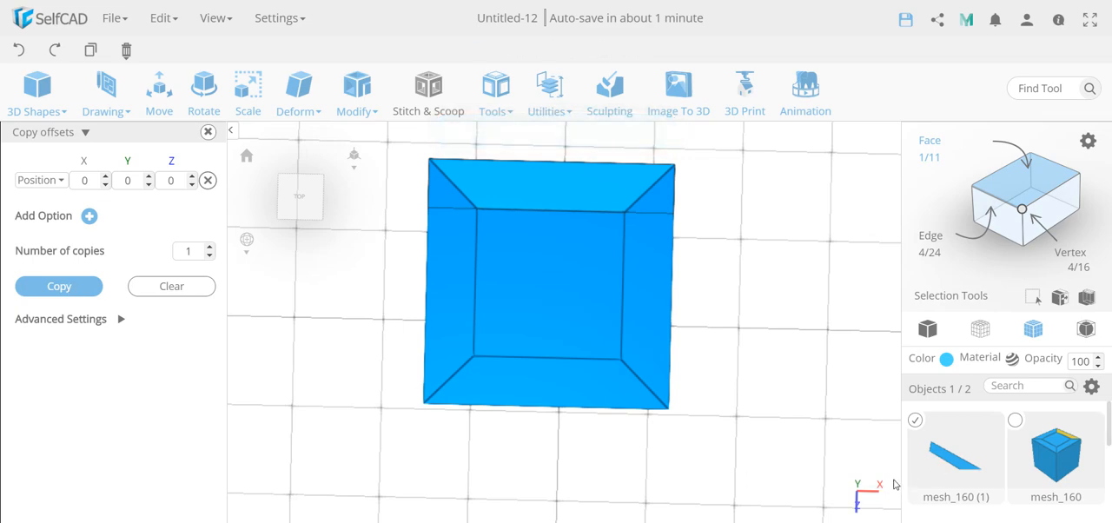
Add a thickness of 20 to the copied back rim face, keeping Add Connections on.
{"action": "left_click", "coordinate": [359, 103]}
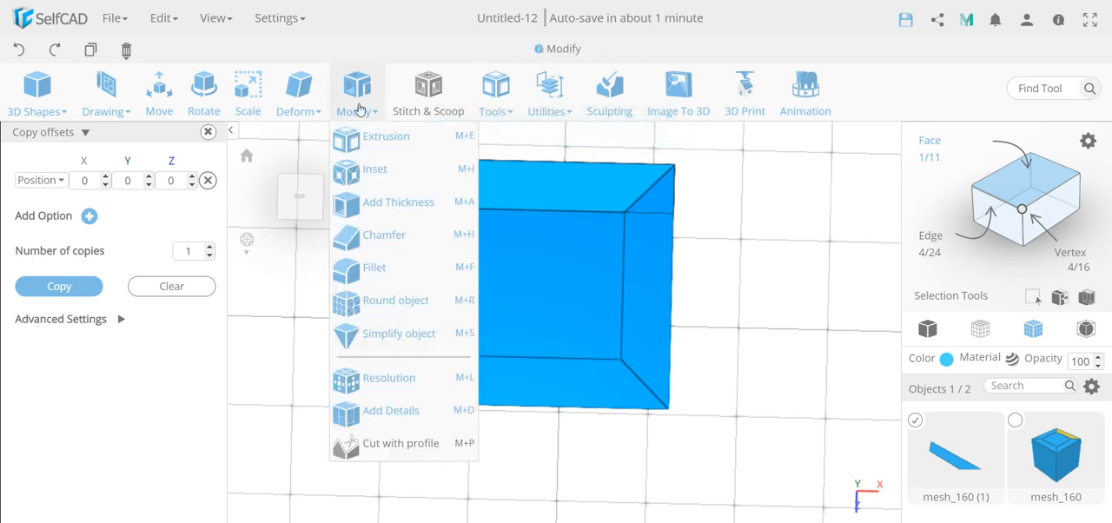
{"action": "left_click", "coordinate": [380, 204]}
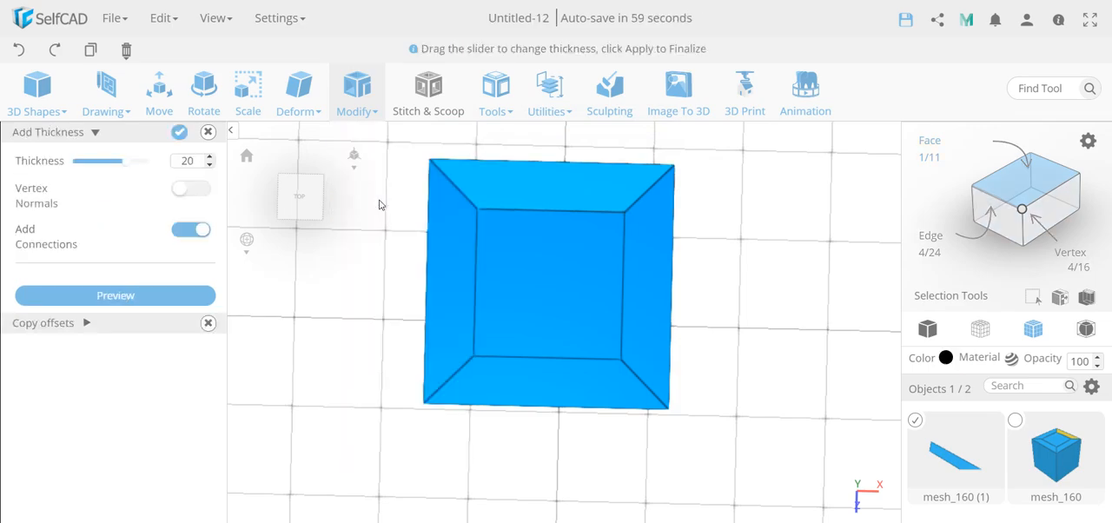
{"action": "left_click", "coordinate": [178, 135]}
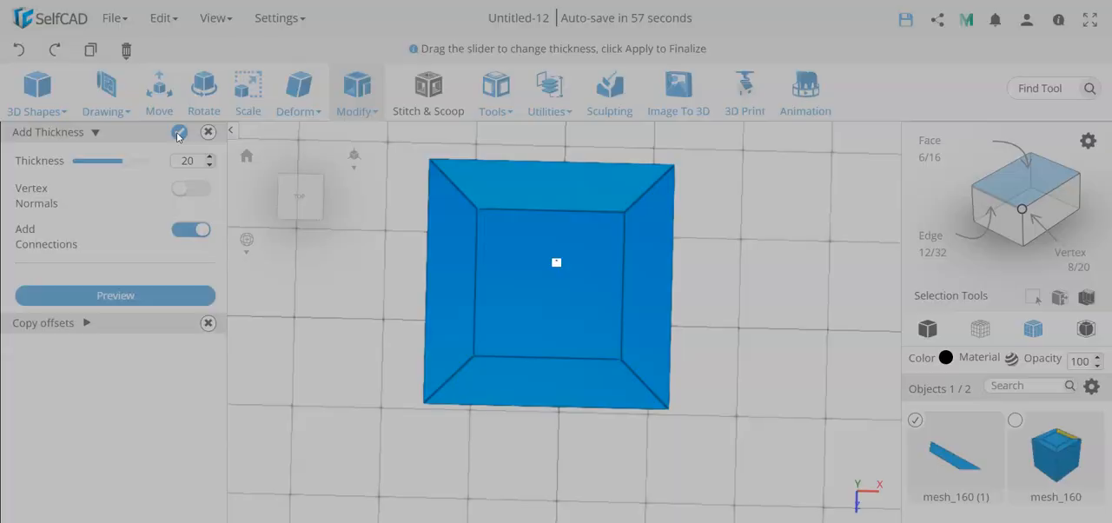
Reselect the original cube and make one zero-offset copy of its right rim face.
{"action": "right_click_drag", "start_coordinate": [373, 320], "coordinate": [381, 303]}
{"action": "scroll", "coordinate": [382, 303], "scroll_direction": "down", "scroll_amount": 3}
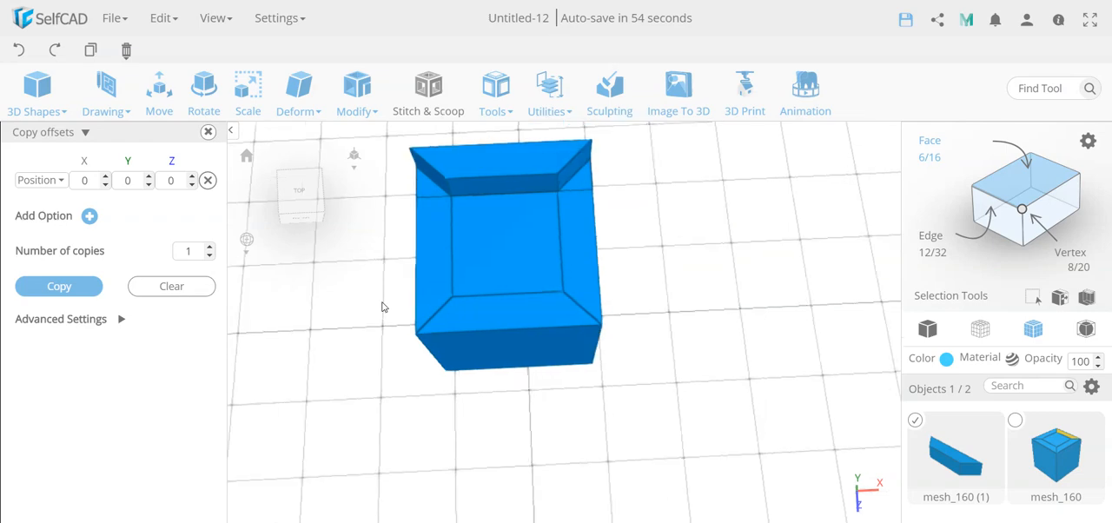
{"action": "left_click", "coordinate": [916, 422]}
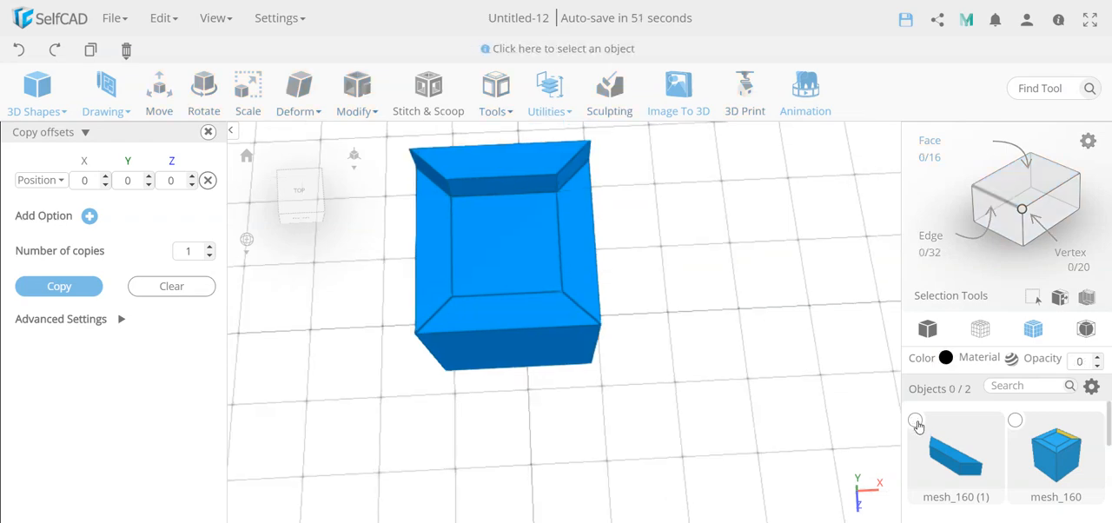
{"action": "left_click", "coordinate": [1016, 422]}
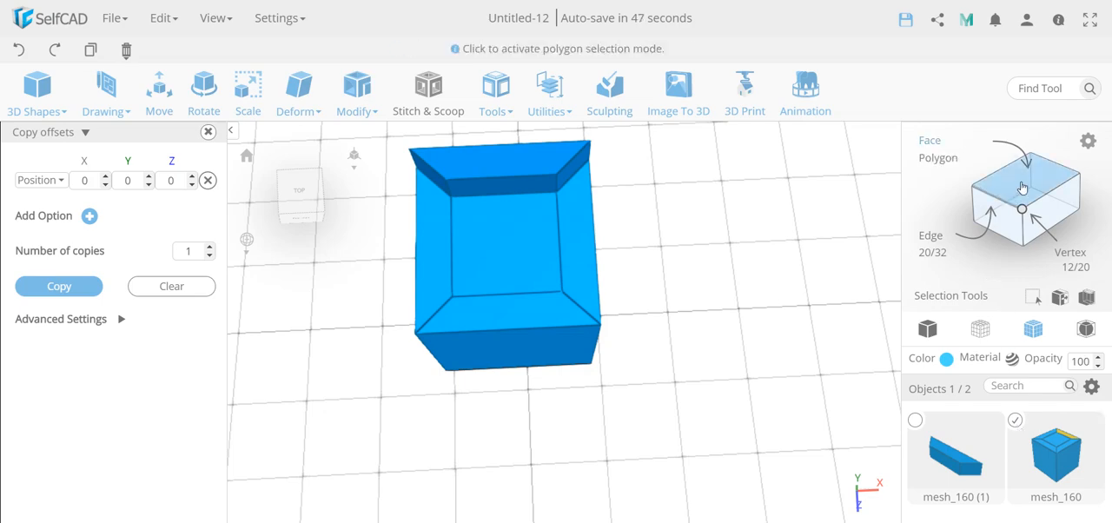
{"action": "left_click", "coordinate": [583, 233]}
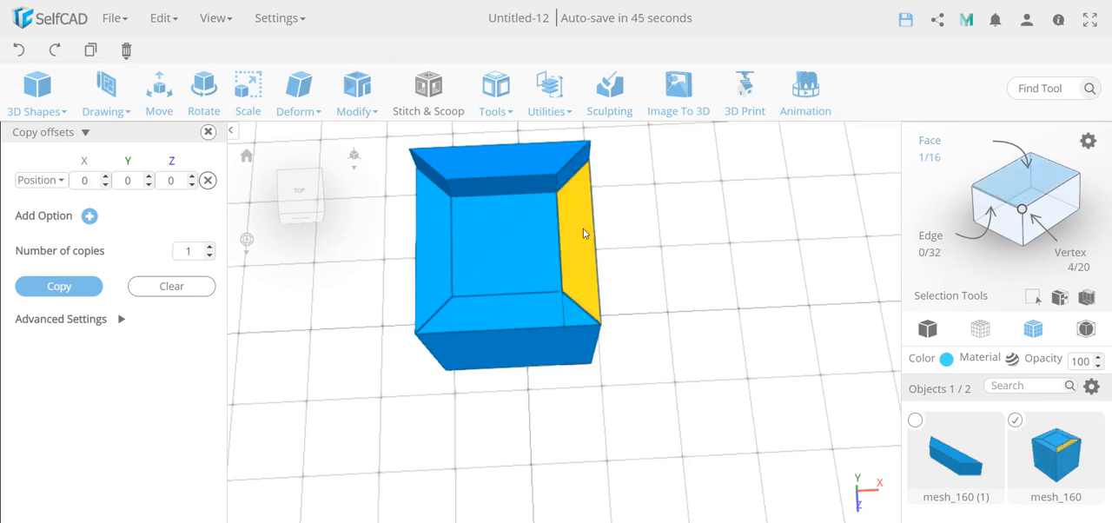
{"action": "left_click", "coordinate": [70, 288]}
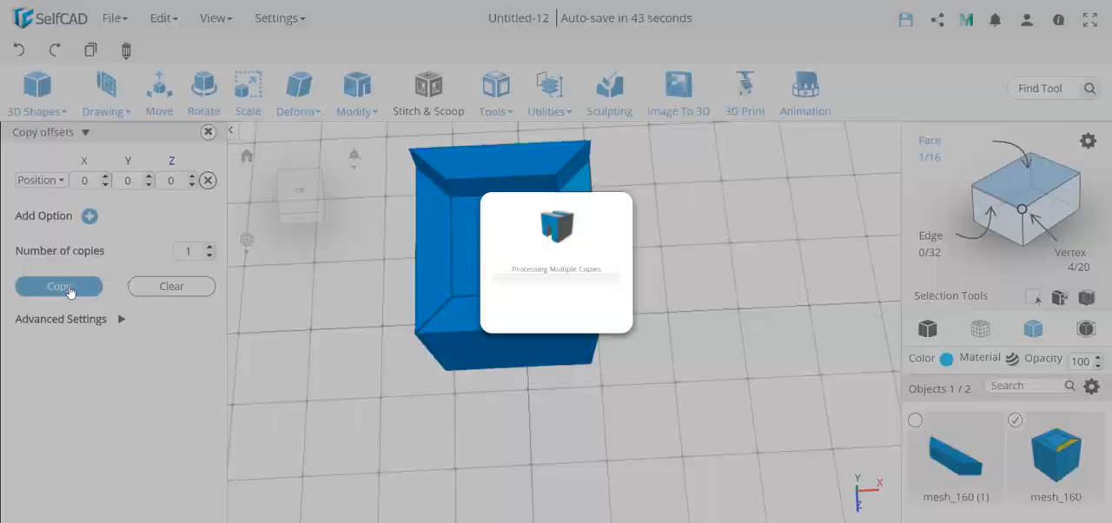
Add a thickness of 20 to the copied right rim face, keeping Add Connections on.
{"action": "left_click", "coordinate": [356, 91]}
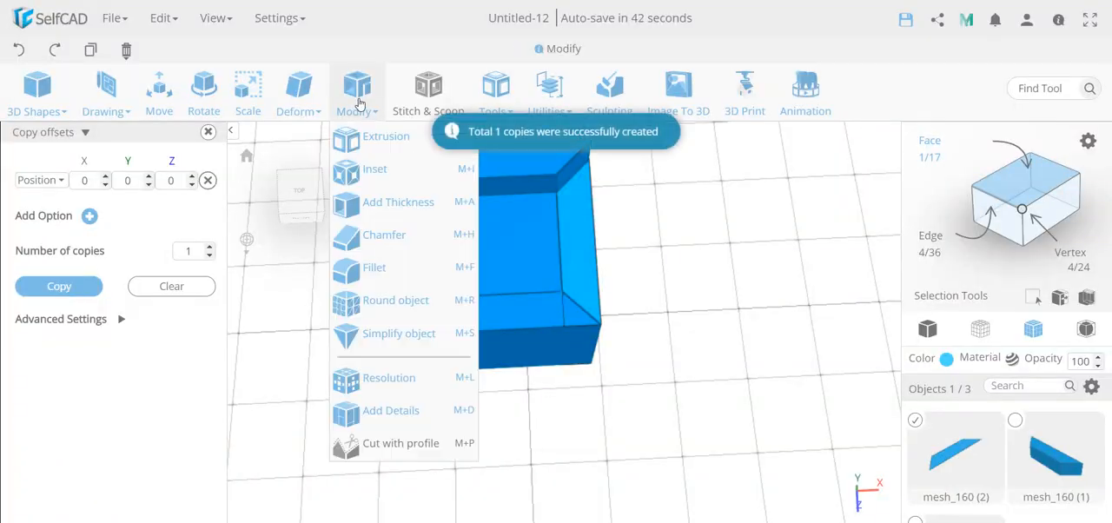
{"action": "left_click", "coordinate": [386, 202]}
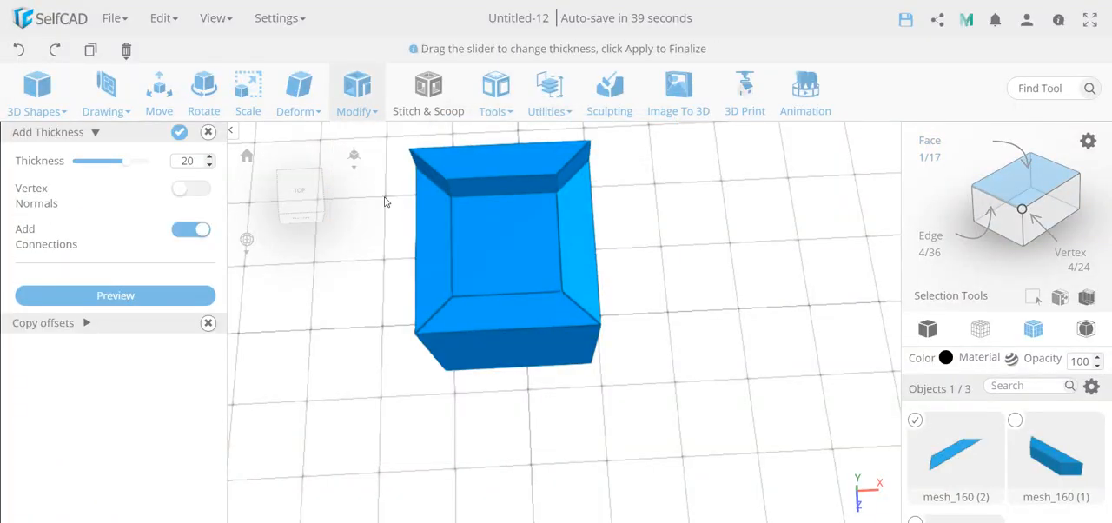
{"action": "left_click", "coordinate": [179, 132]}
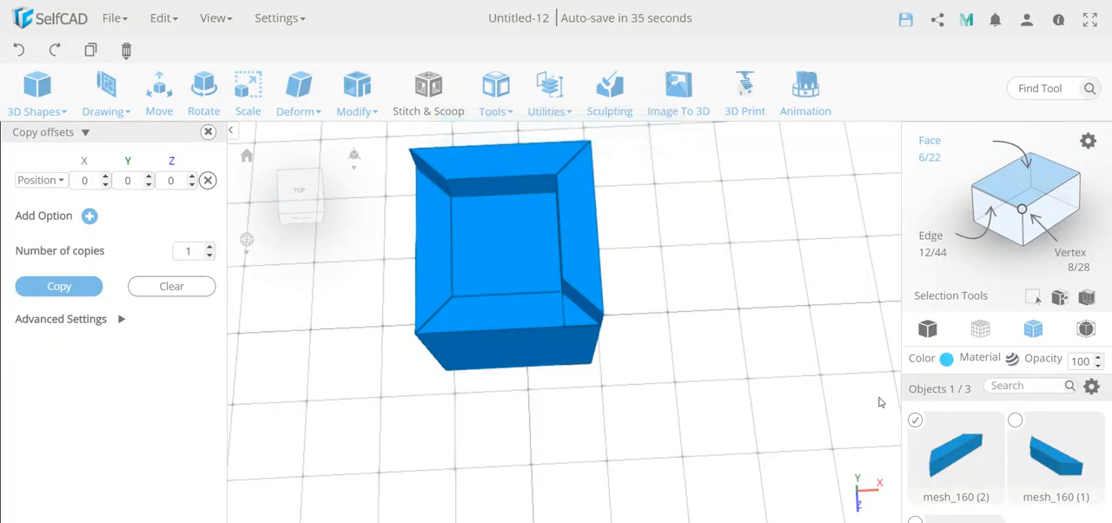
Reselect the original cube and make one zero-offset copy of its left rim face.
{"action": "left_click", "coordinate": [916, 422]}
{"action": "scroll", "coordinate": [917, 422], "scroll_direction": "down", "scroll_amount": 2}
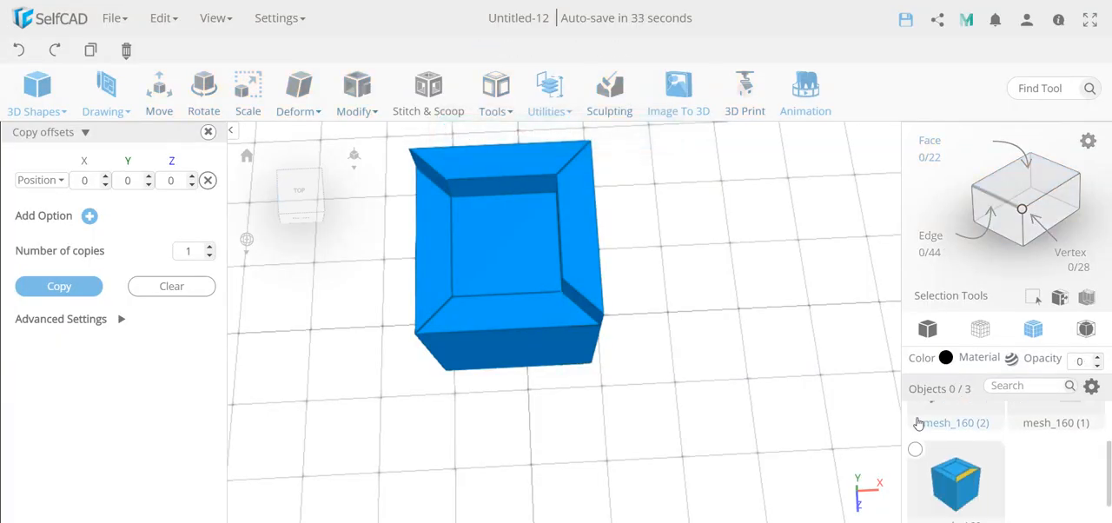
{"action": "left_click", "coordinate": [917, 448]}
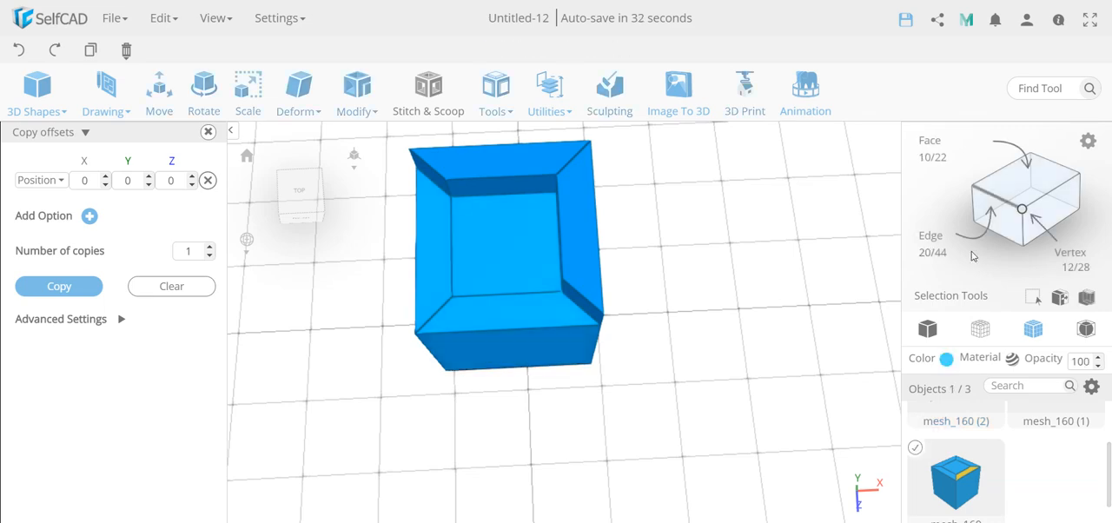
{"action": "left_click", "coordinate": [1017, 168]}
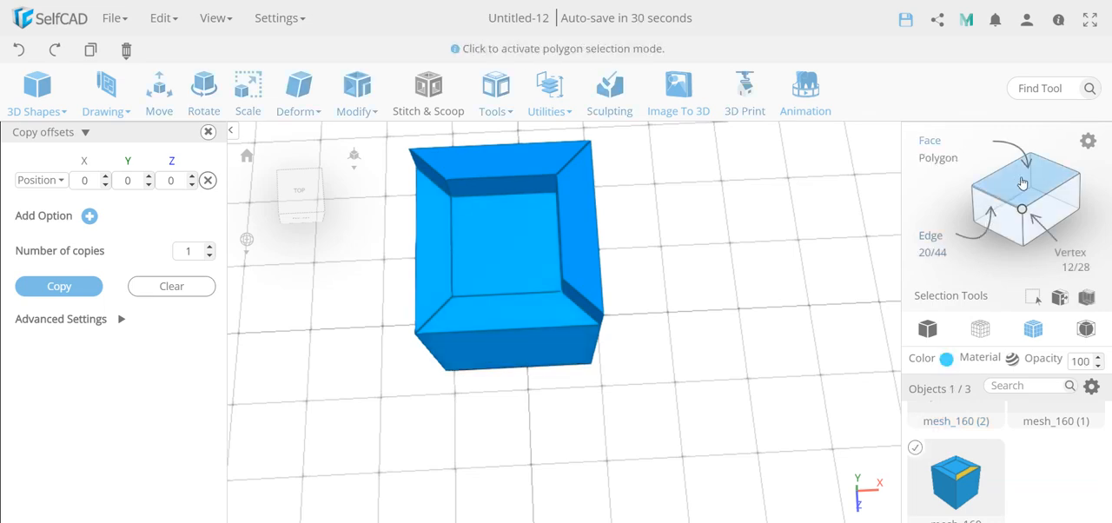
{"action": "left_click", "coordinate": [432, 248]}
{"action": "left_click", "coordinate": [65, 287]}
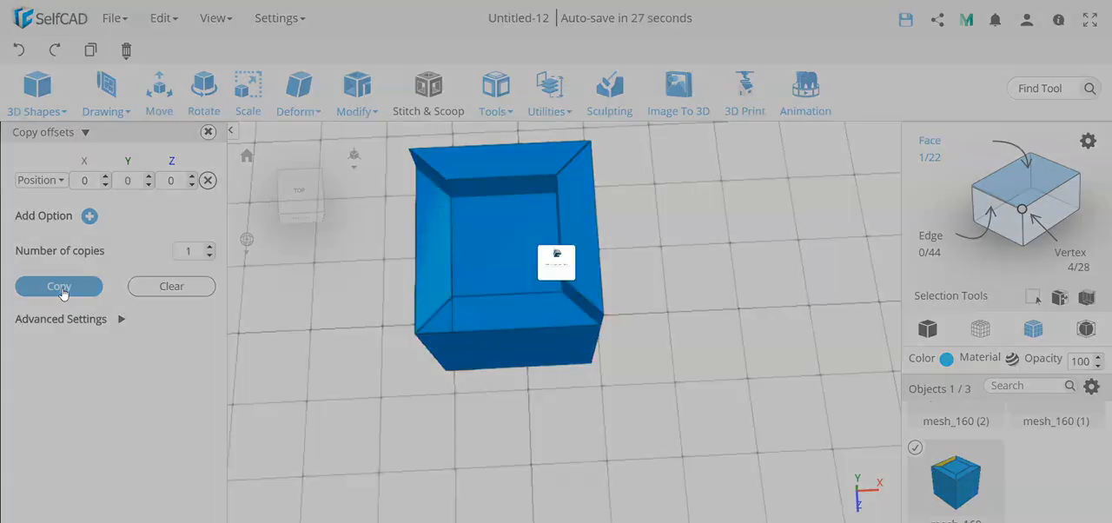
Add a thickness of 20 to the copied left rim face, keeping Add Connections on.
{"action": "left_click", "coordinate": [357, 87]}
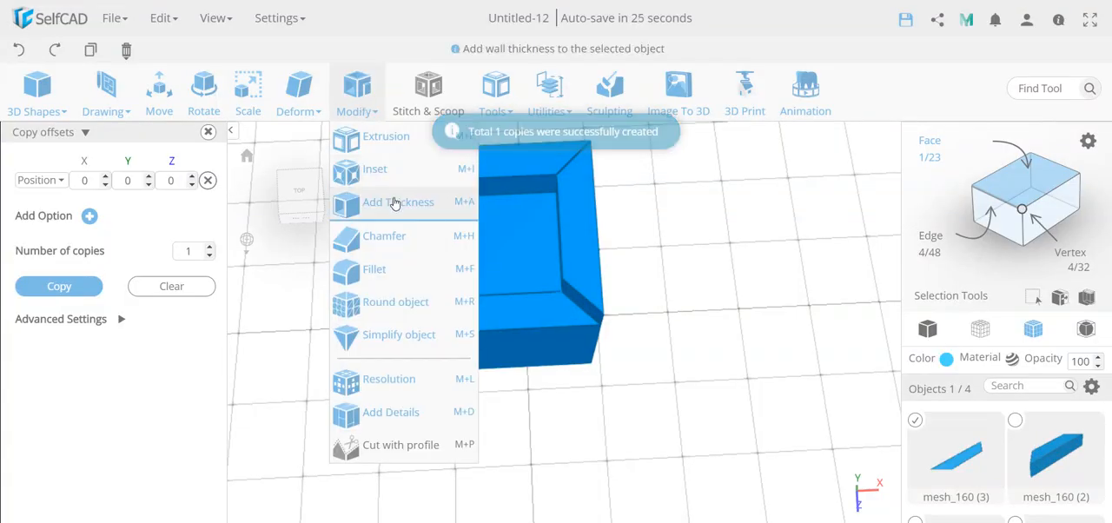
{"action": "left_click", "coordinate": [383, 202]}
{"action": "left_click", "coordinate": [179, 131]}
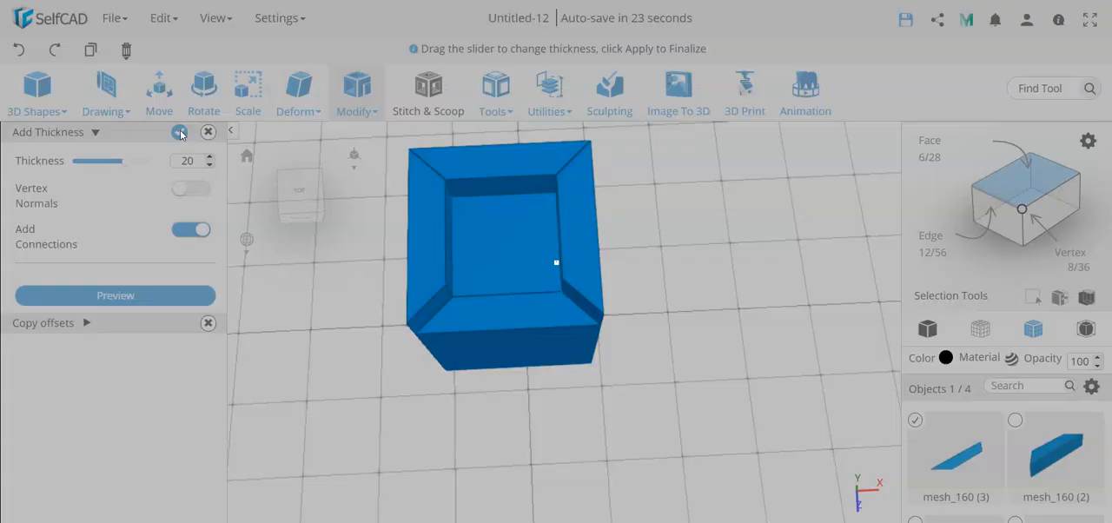
Reselect the original cube and make one zero-offset copy of its front rim face.
{"action": "left_click", "coordinate": [915, 423]}
{"action": "scroll", "coordinate": [915, 426], "scroll_direction": "down", "scroll_amount": 1}
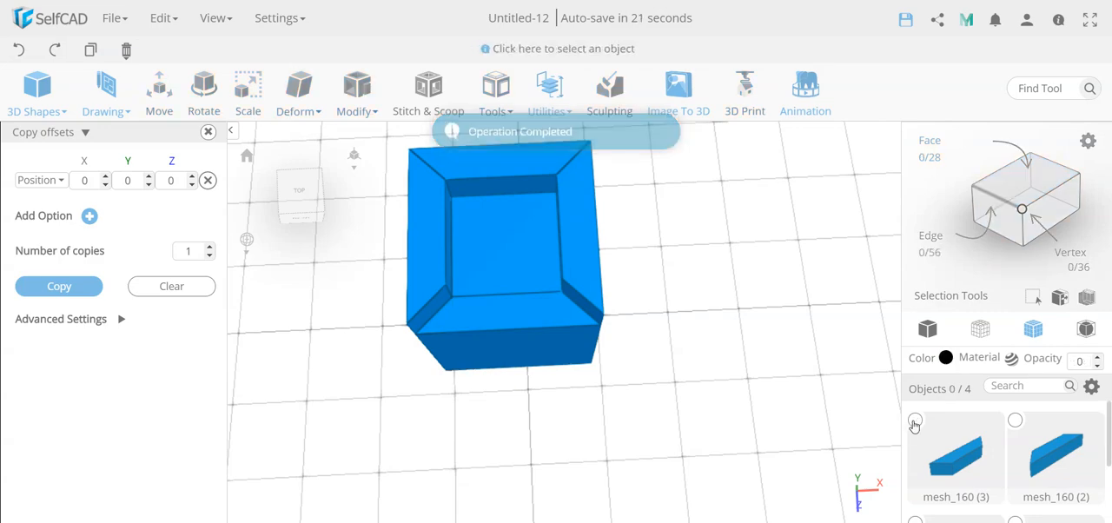
{"action": "left_click", "coordinate": [1015, 426]}
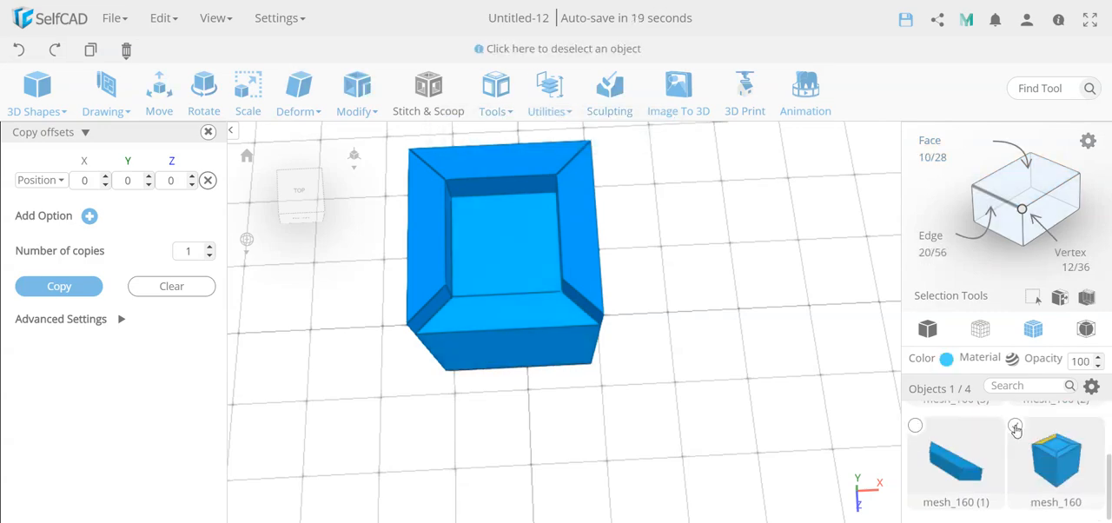
{"action": "left_click", "coordinate": [1024, 202]}
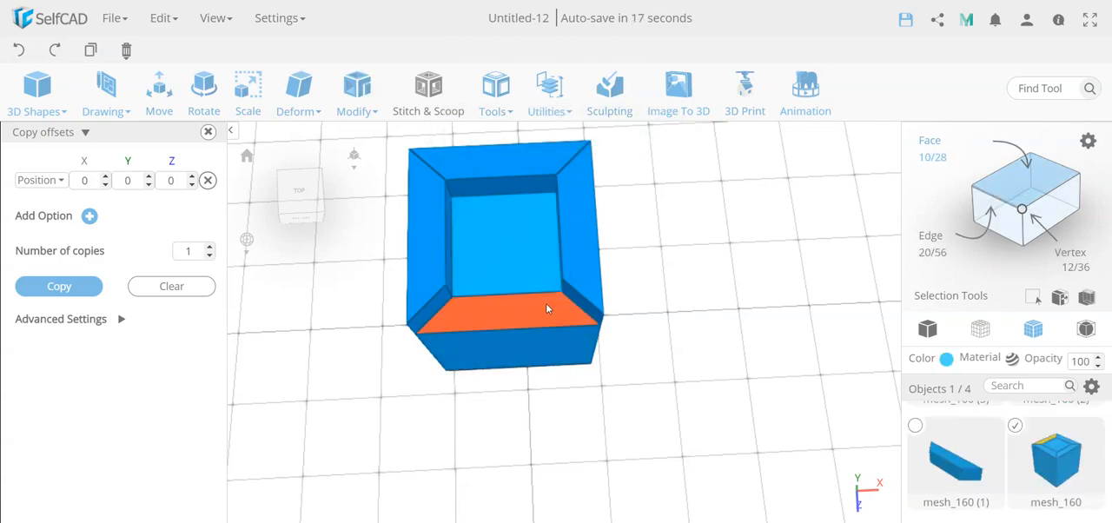
{"action": "left_click", "coordinate": [546, 308]}
{"action": "left_click", "coordinate": [83, 287]}
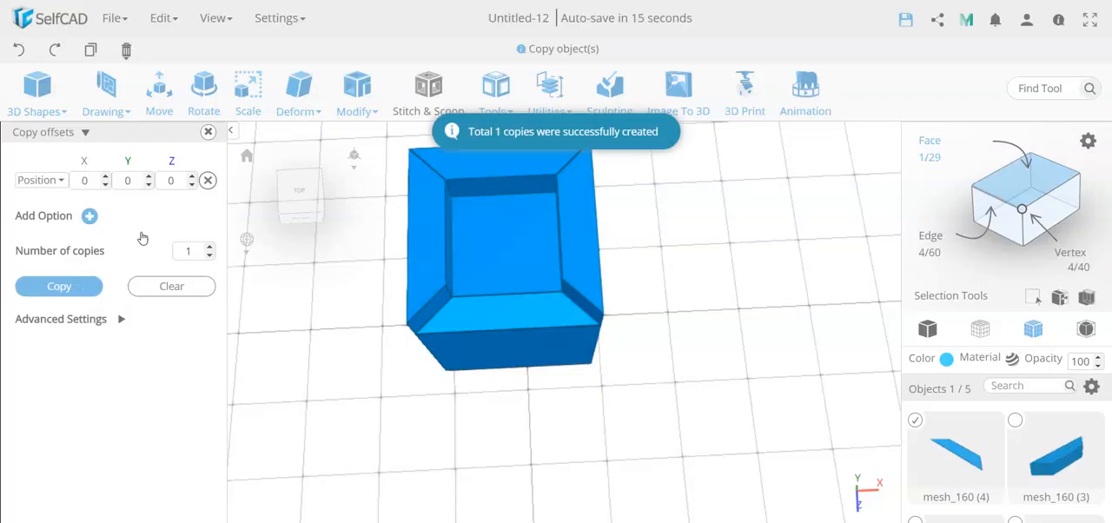
Add a thickness of 20 to the copied front rim face, keeping Add Connections on.
{"action": "left_click", "coordinate": [357, 91]}
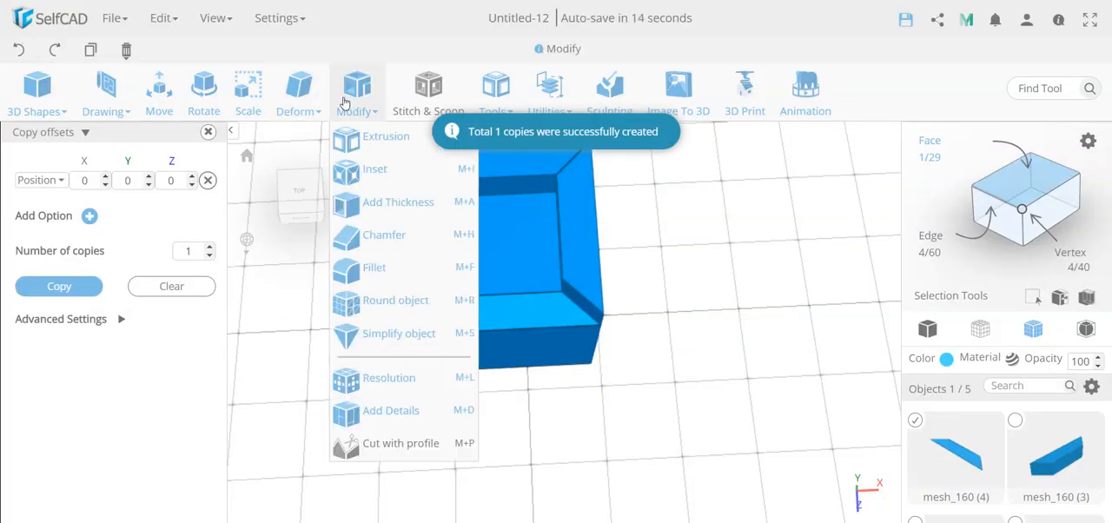
{"action": "left_click", "coordinate": [391, 201]}
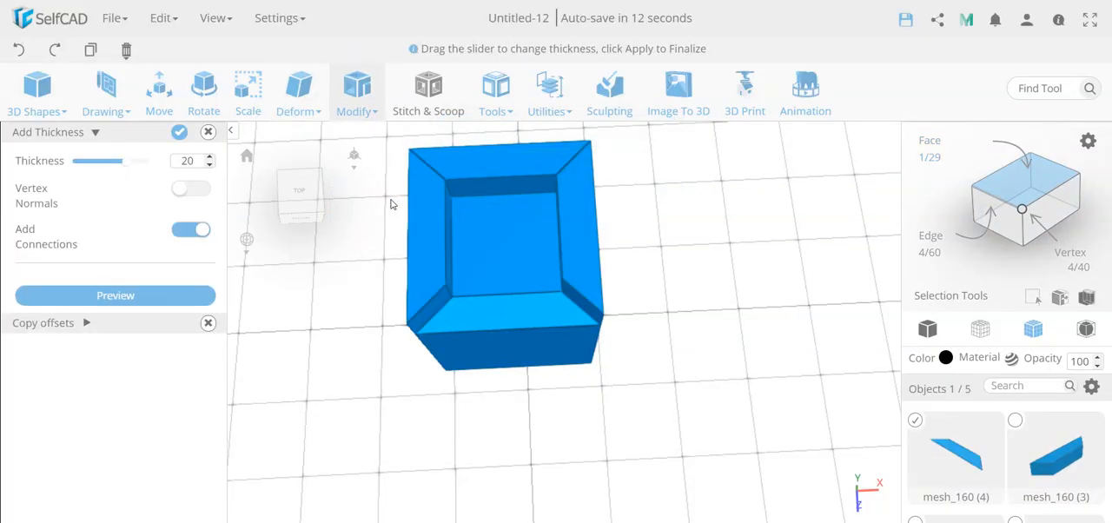
{"action": "left_click", "coordinate": [179, 132]}
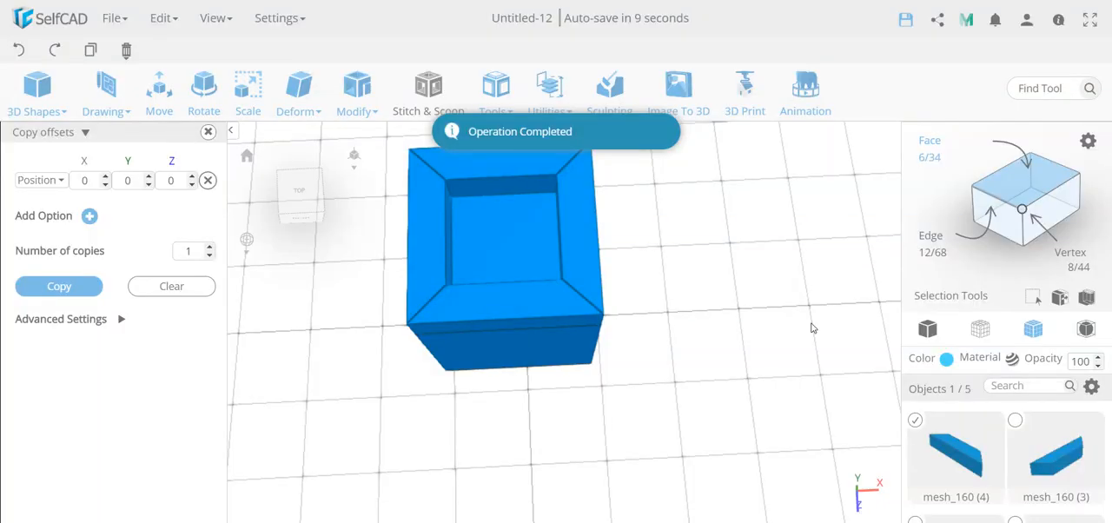
Select all four thickened frame pieces and centre them together on the grid with the Move tool's Center Object option.
{"action": "left_click", "coordinate": [1015, 422]}
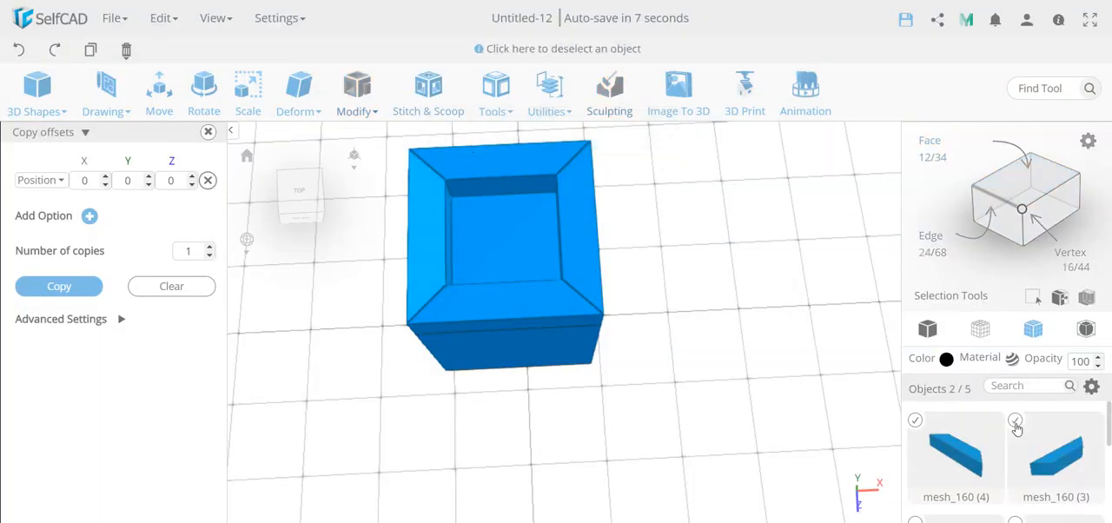
{"action": "scroll", "coordinate": [912, 434], "scroll_direction": "down", "scroll_amount": 2}
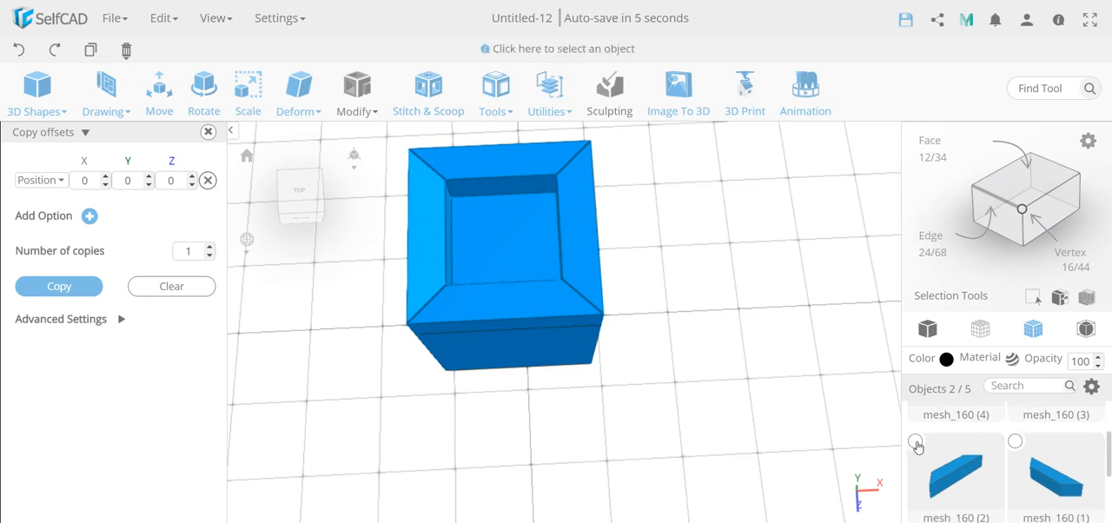
{"action": "left_click", "coordinate": [915, 441]}
{"action": "left_click", "coordinate": [1015, 443]}
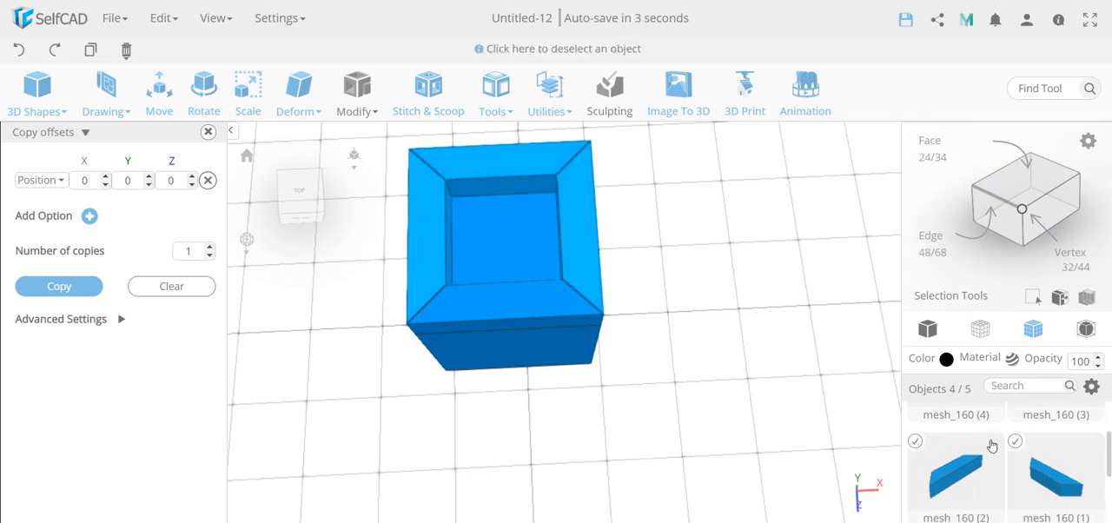
{"action": "left_click", "coordinate": [159, 97]}
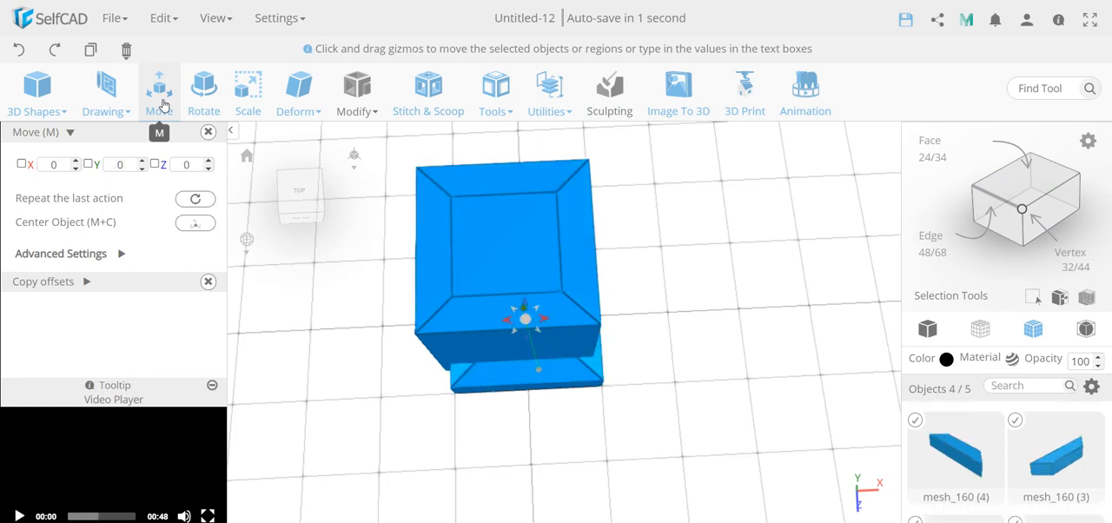
{"action": "left_click", "coordinate": [195, 224]}
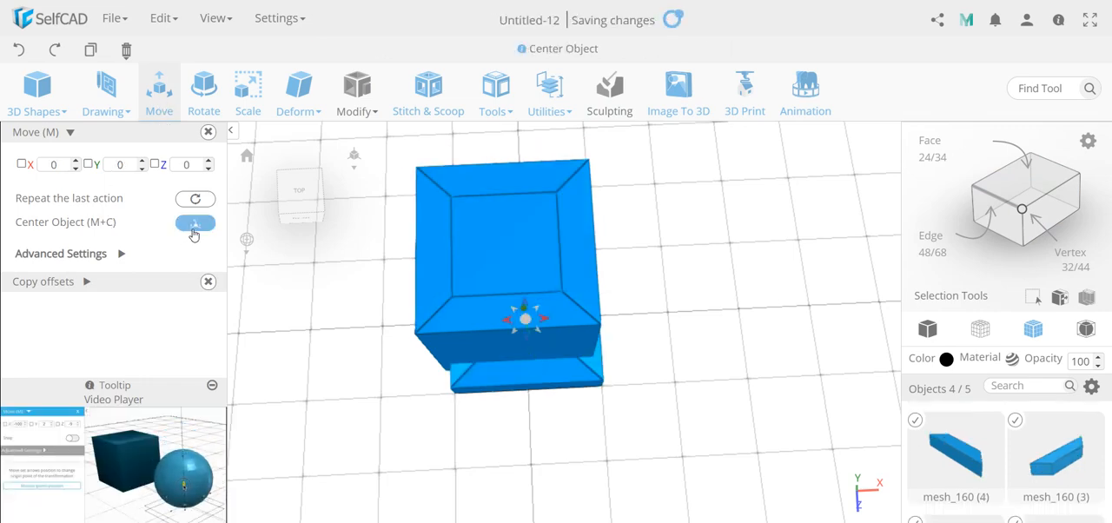
{"action": "left_click", "coordinate": [207, 135]}
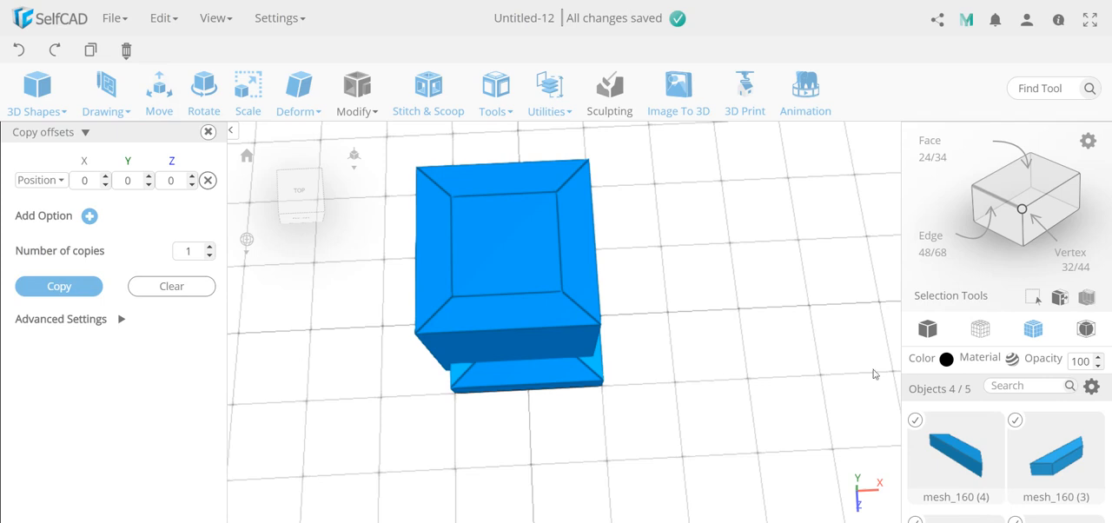
Invert the object selection, delete the original cube and close the copy offsets tool.
{"action": "left_click", "coordinate": [1059, 298]}
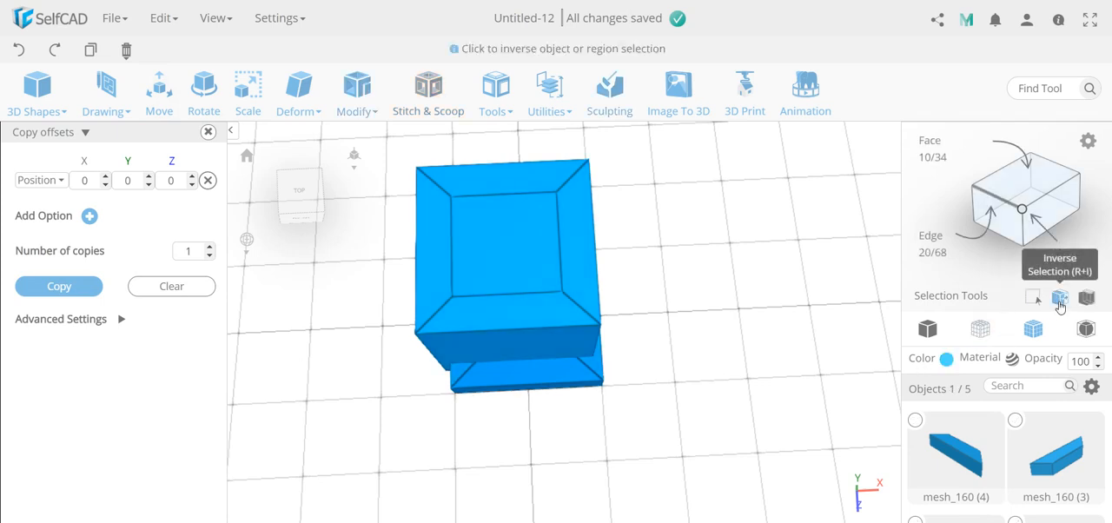
{"action": "key", "text": "Delete"}
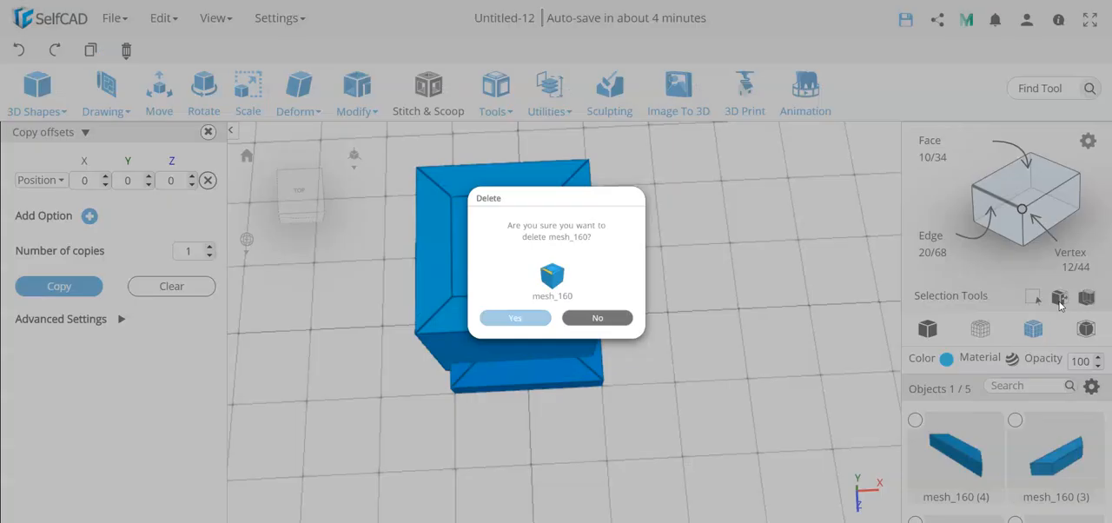
{"action": "key", "text": "Return"}
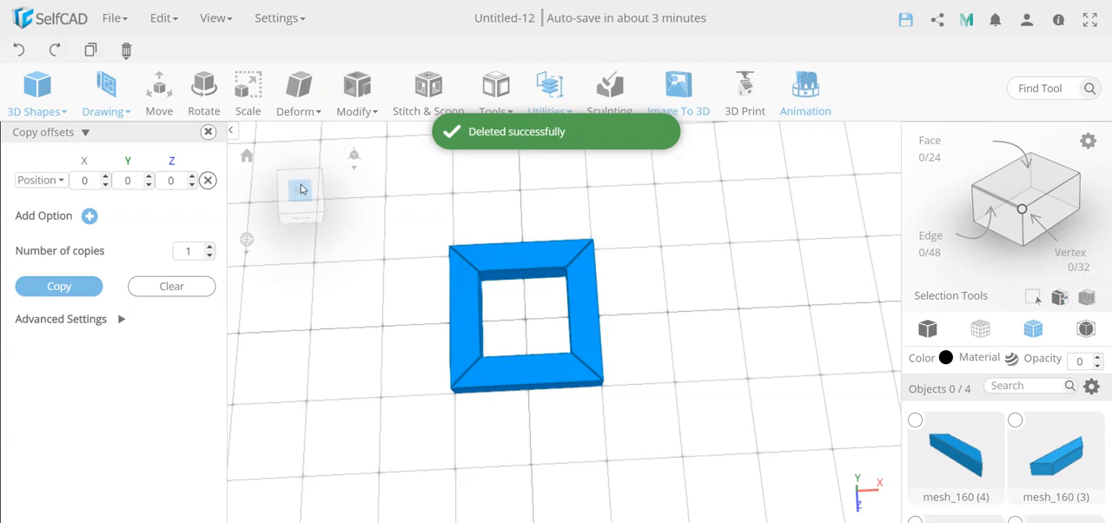
{"action": "left_click", "coordinate": [208, 131]}
{"action": "scroll", "coordinate": [534, 360], "scroll_direction": "up", "scroll_amount": 5}
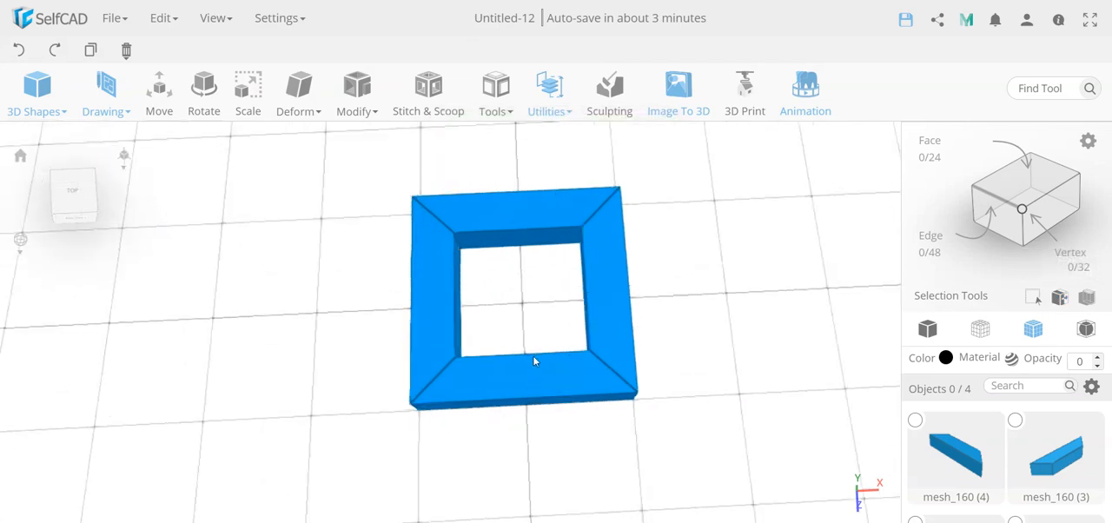
From the top view, measure the mitre angle between the front piece's outer edge and its right diagonal joint.
{"action": "left_click", "coordinate": [74, 191]}
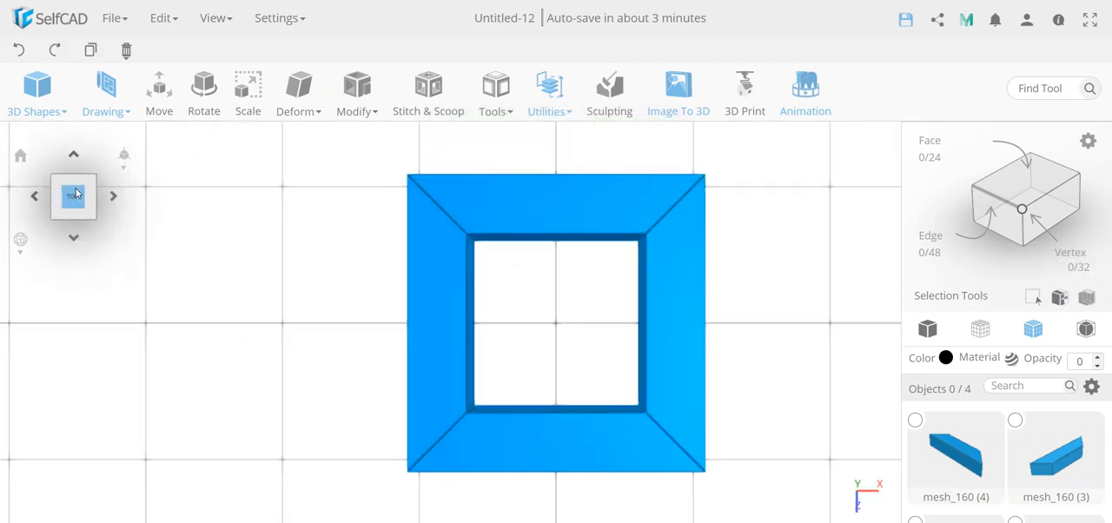
{"action": "left_click", "coordinate": [549, 96]}
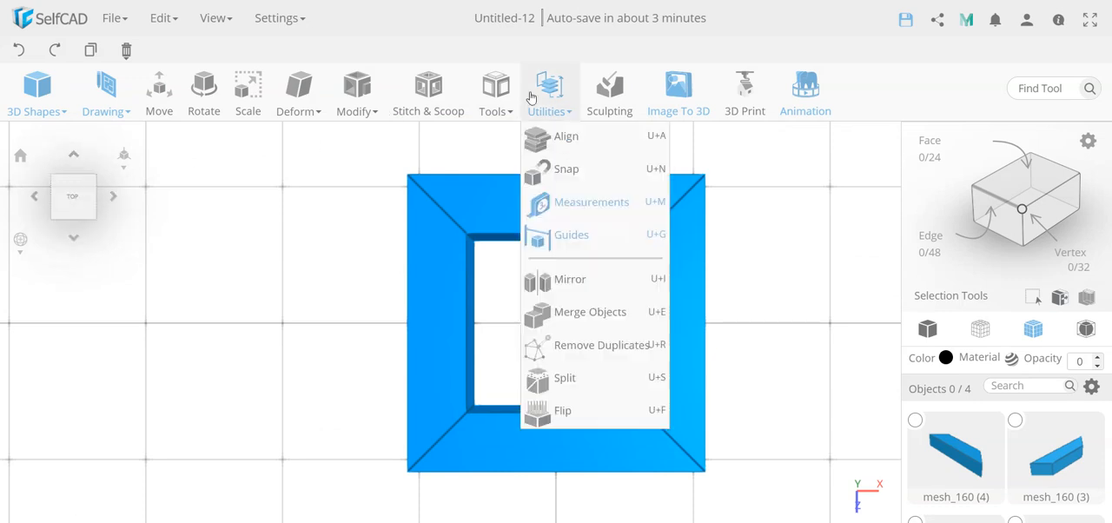
{"action": "left_click", "coordinate": [584, 205]}
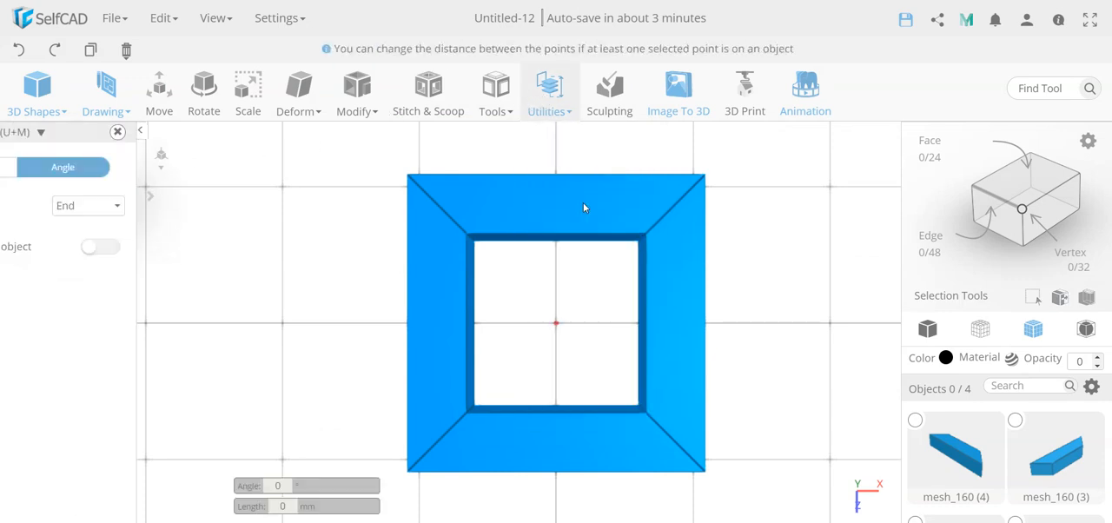
{"action": "left_click", "coordinate": [408, 473]}
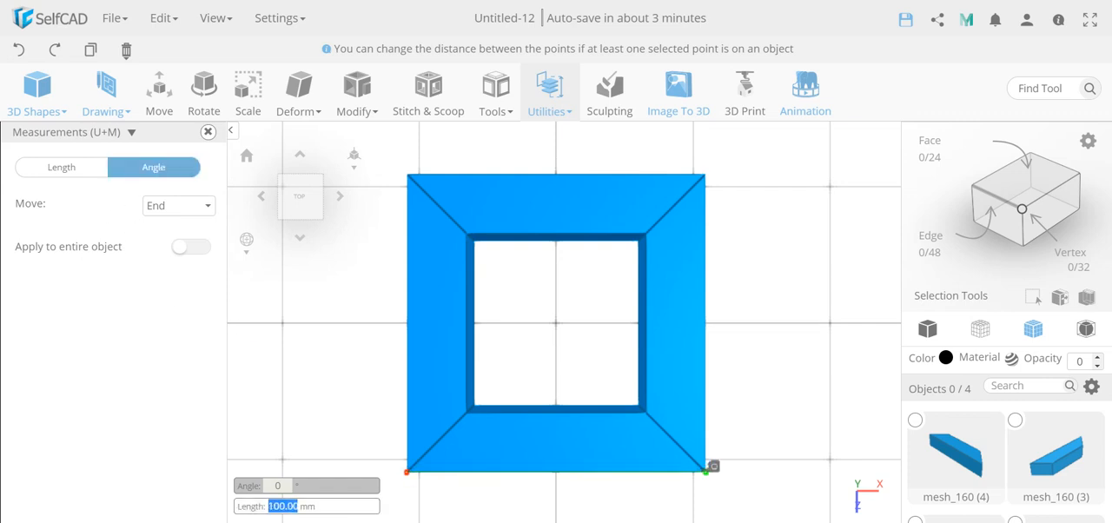
{"action": "left_click", "coordinate": [705, 471]}
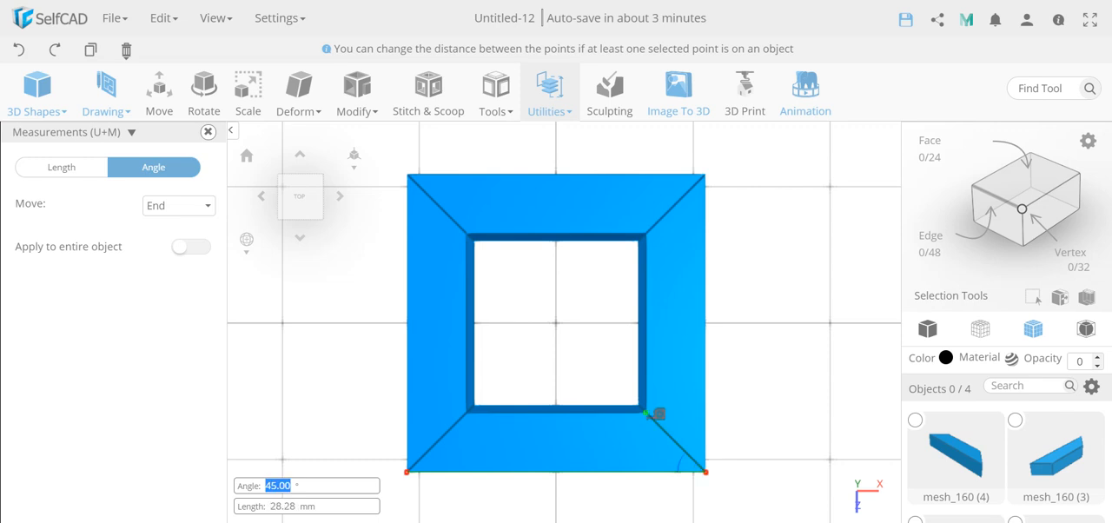
{"action": "left_click", "coordinate": [646, 415]}
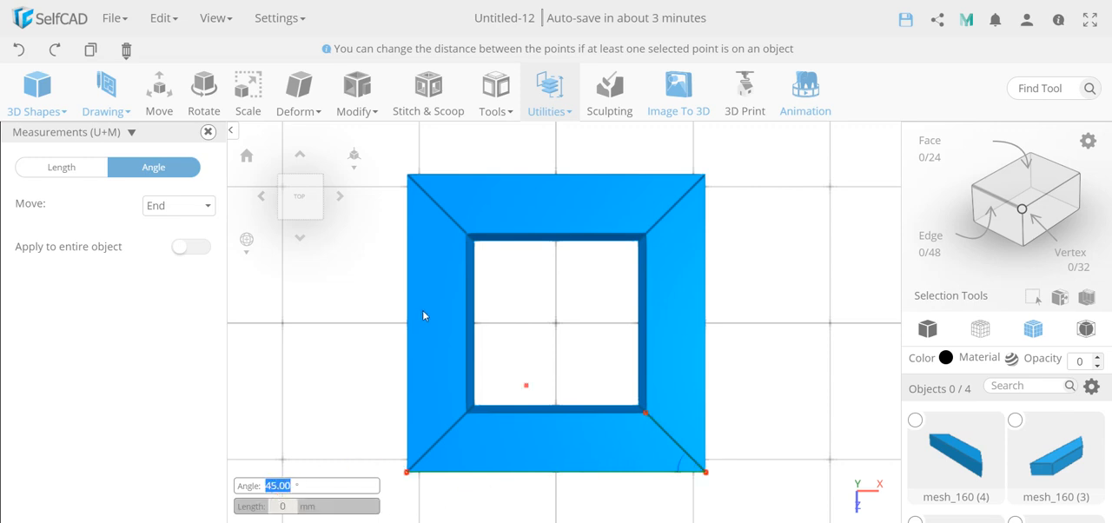
{"action": "left_click", "coordinate": [208, 132]}
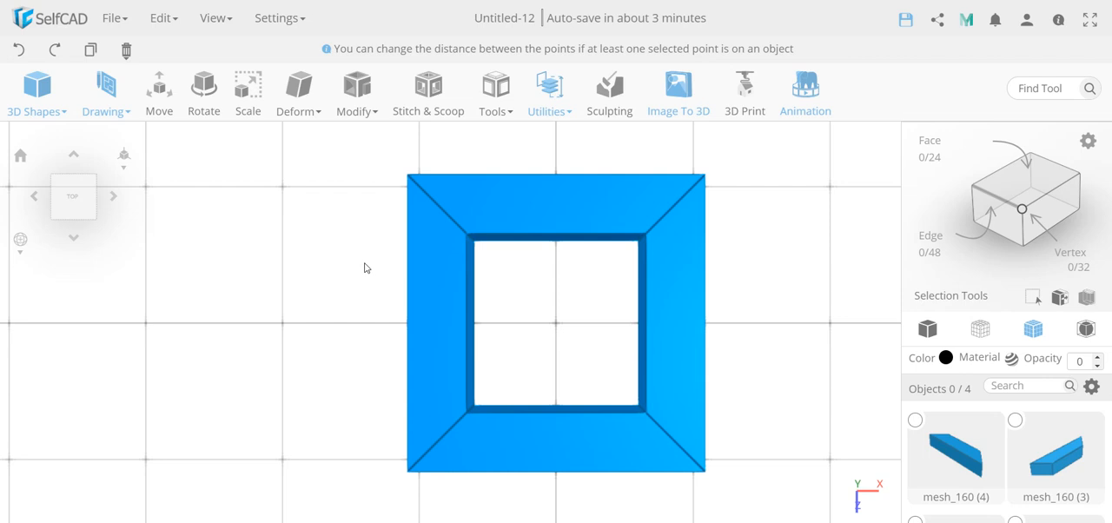
Delete all four frame pieces to clear the scene.
{"action": "scroll", "coordinate": [364, 268], "scroll_direction": "down", "scroll_amount": 3}
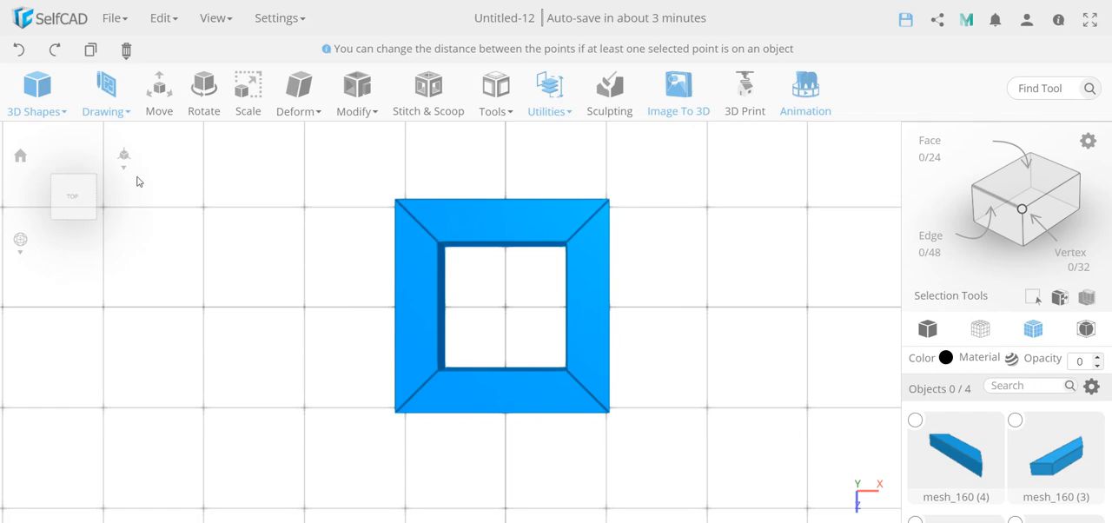
{"action": "left_click", "coordinate": [126, 50]}
{"action": "left_click", "coordinate": [149, 92]}
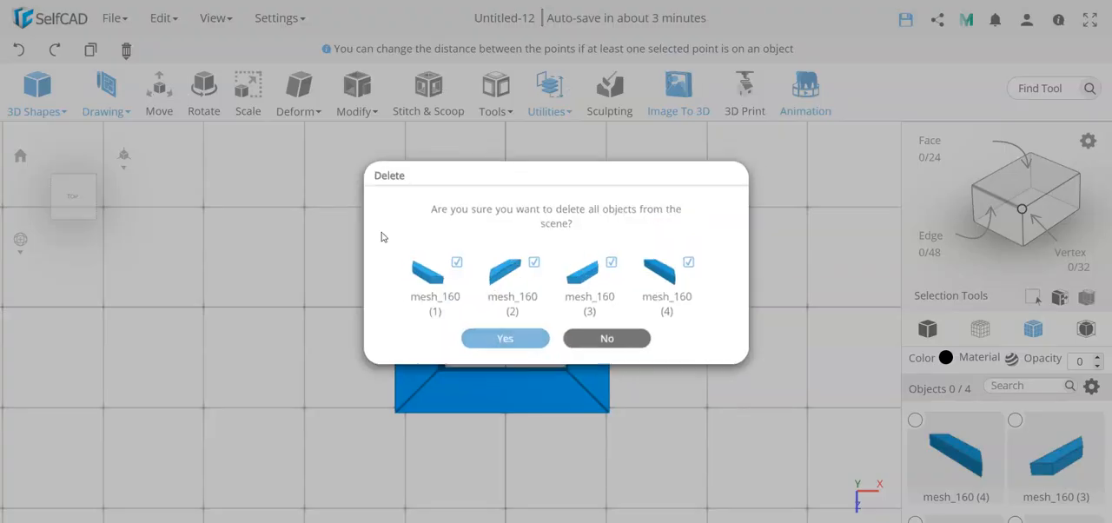
{"action": "left_click", "coordinate": [492, 343]}
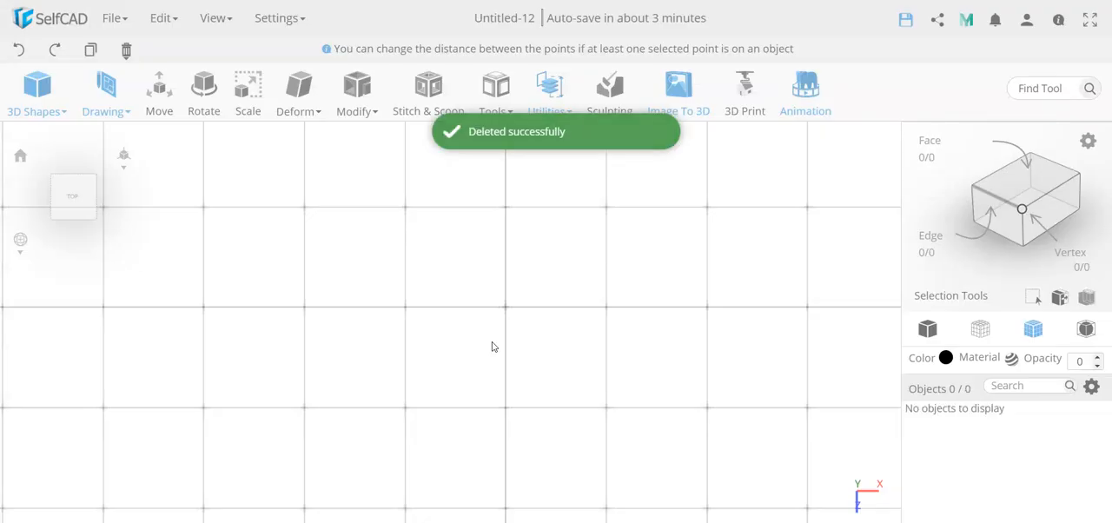
Start a new cube and set its width to 300, height to 20 and depth to 40.
{"action": "mouse_move", "coordinate": [39, 95]}
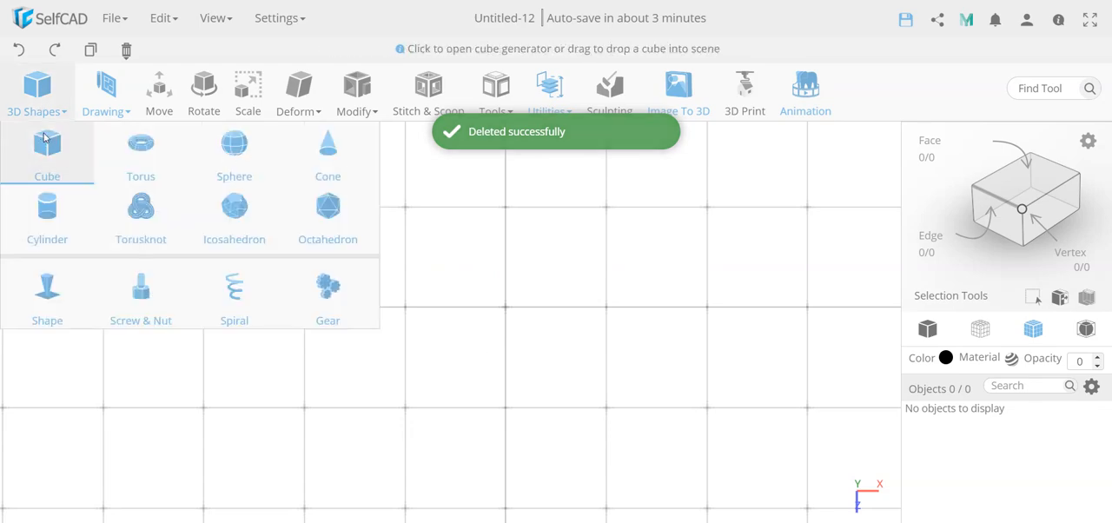
{"action": "left_click", "coordinate": [46, 142]}
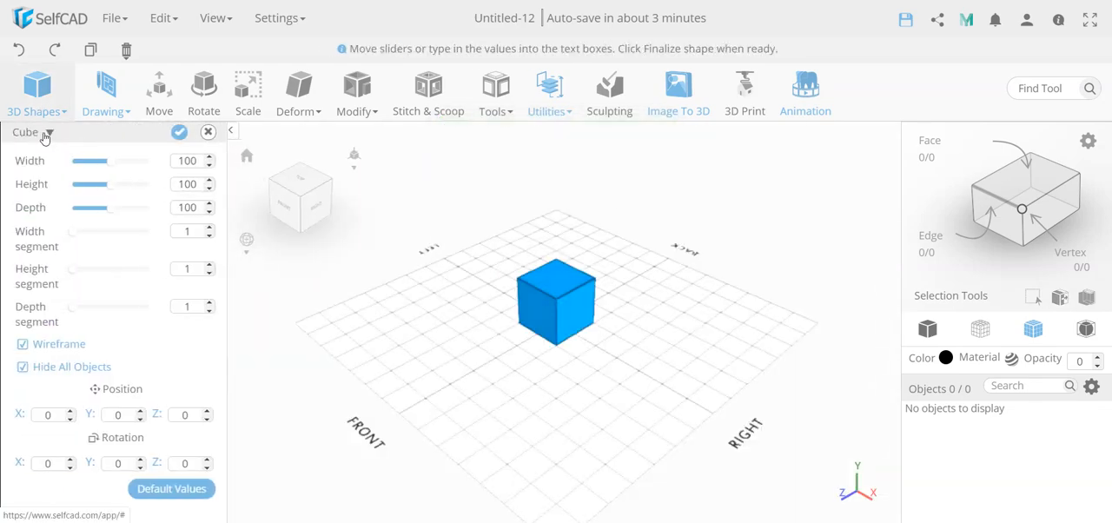
{"action": "double_click", "coordinate": [190, 161]}
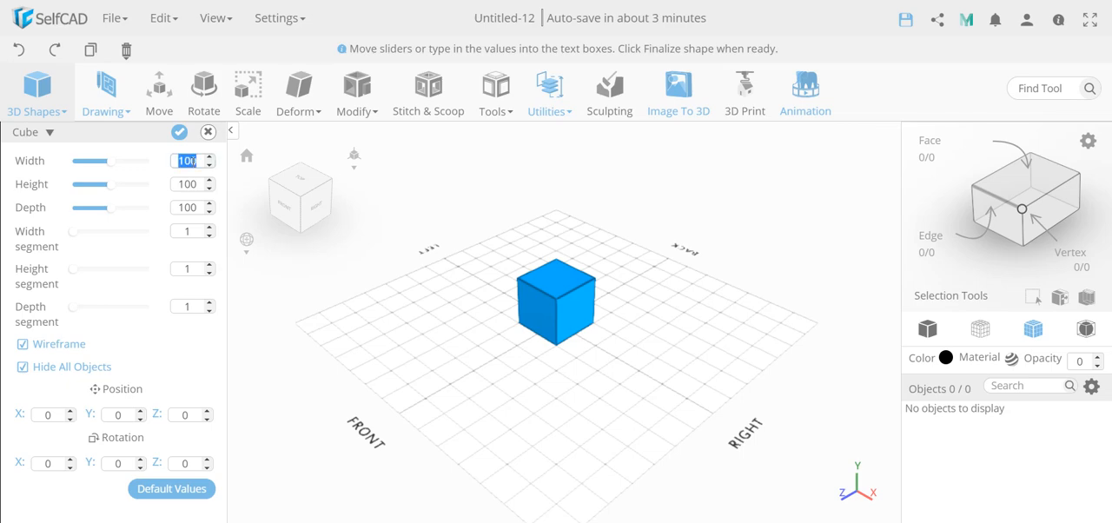
{"action": "type", "text": "300"}
{"action": "key", "text": "Return"}
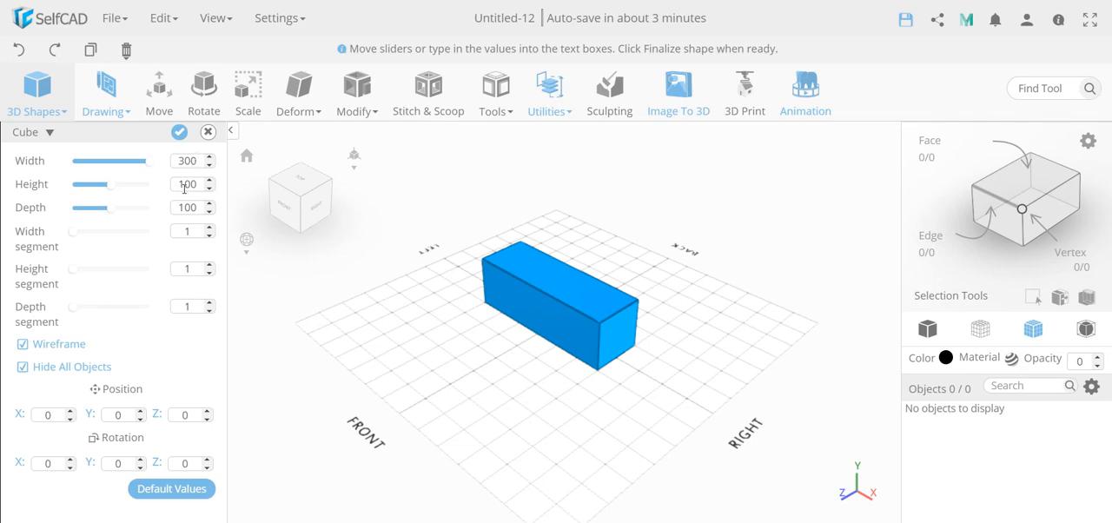
{"action": "double_click", "coordinate": [187, 184]}
{"action": "type", "text": "20"}
{"action": "key", "text": "Return"}
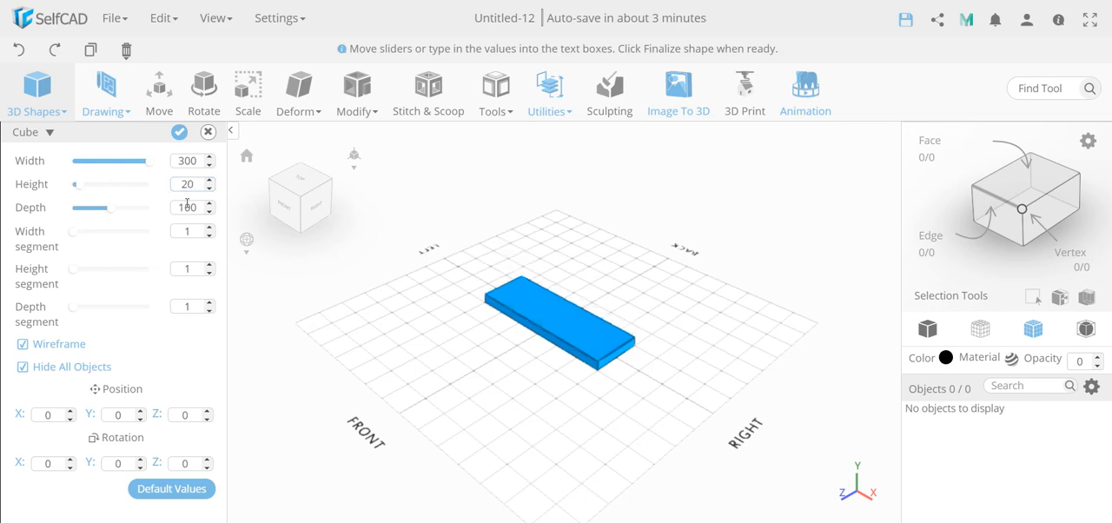
{"action": "double_click", "coordinate": [187, 206]}
{"action": "type", "text": "40"}
{"action": "key", "text": "Return"}
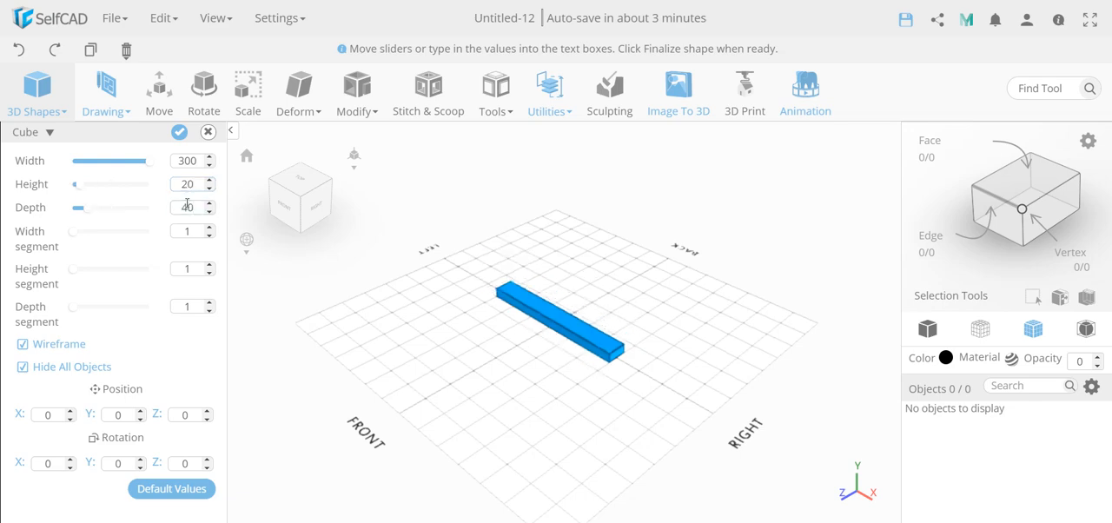
Set the cube's depth to 60 and finalize the shape.
{"action": "double_click", "coordinate": [186, 205]}
{"action": "type", "text": "60"}
{"action": "key", "text": "Return"}
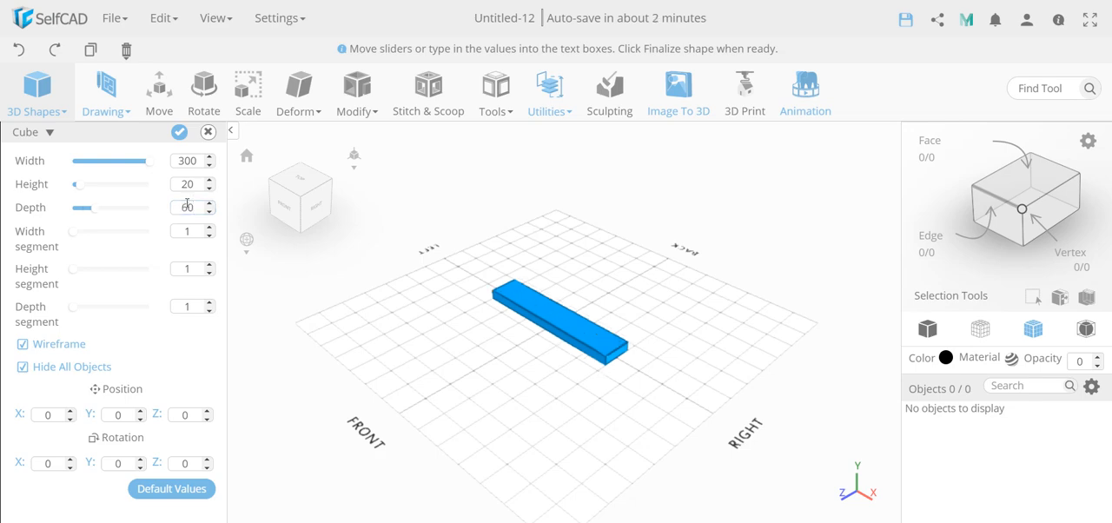
{"action": "left_click", "coordinate": [179, 132]}
Add a second cube 200 wide, 20 high and 60 deep, rotated about Y to lie perpendicular to the first bar.
{"action": "left_click", "coordinate": [38, 95]}
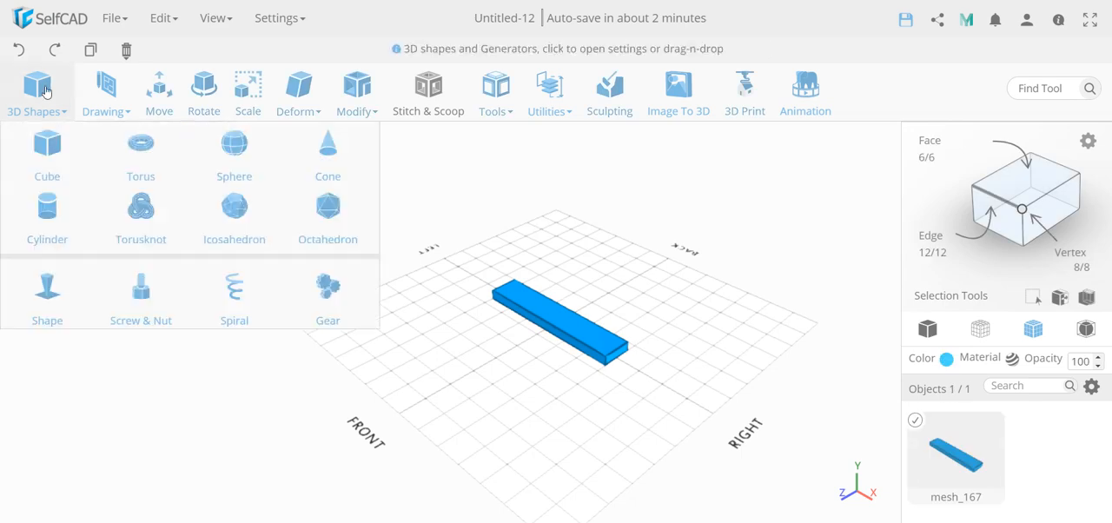
{"action": "left_click", "coordinate": [47, 146]}
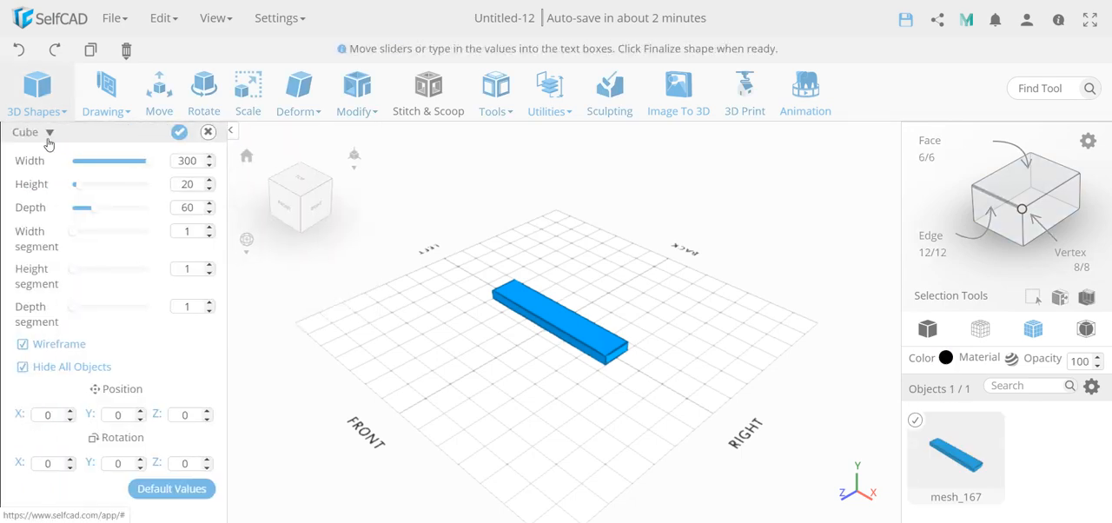
{"action": "double_click", "coordinate": [188, 161]}
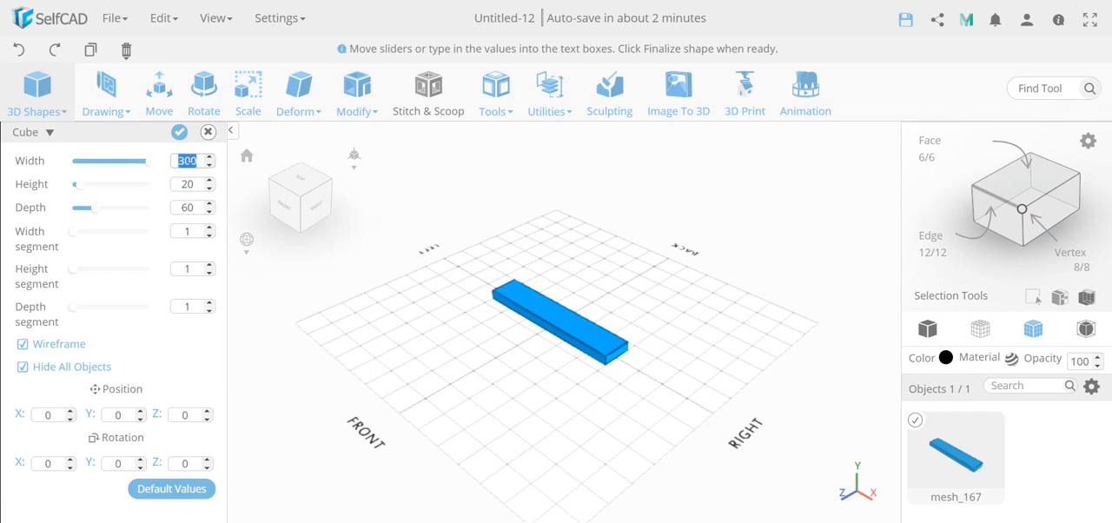
{"action": "type", "text": "200"}
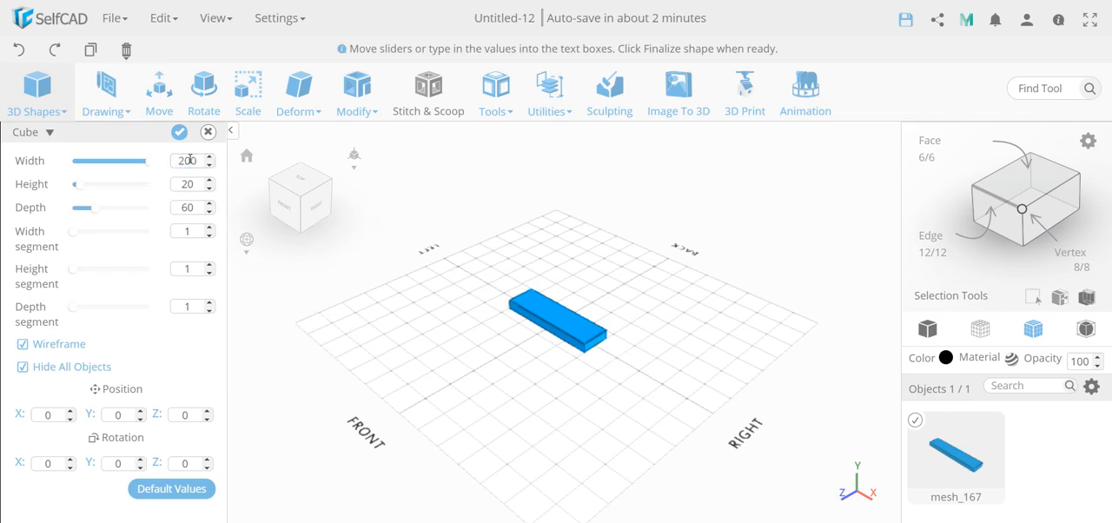
{"action": "double_click", "coordinate": [124, 461]}
{"action": "left_click", "coordinate": [84, 511]}
{"action": "left_click", "coordinate": [179, 131]}
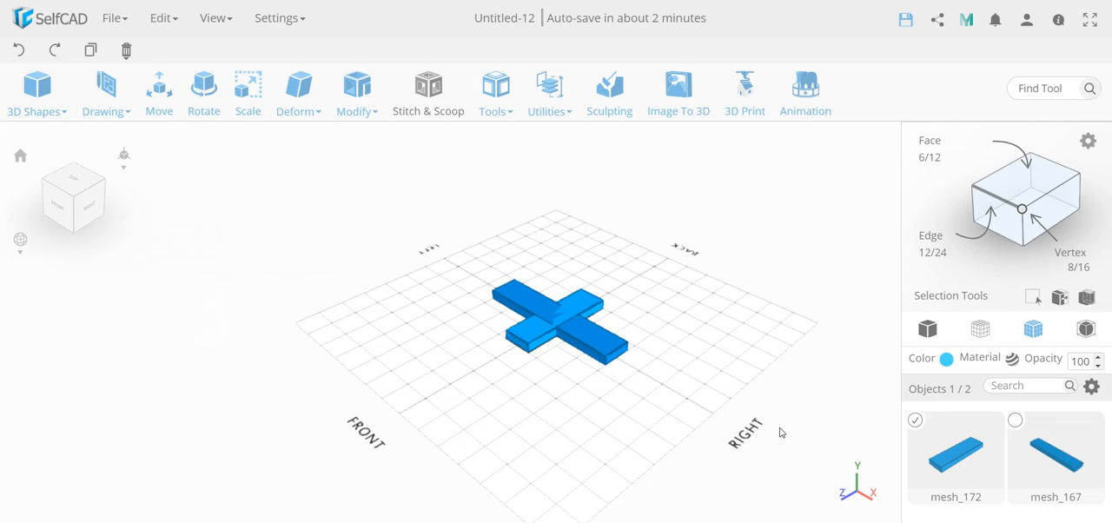
Rename the longer bar as 1.
{"action": "double_click", "coordinate": [1063, 497]}
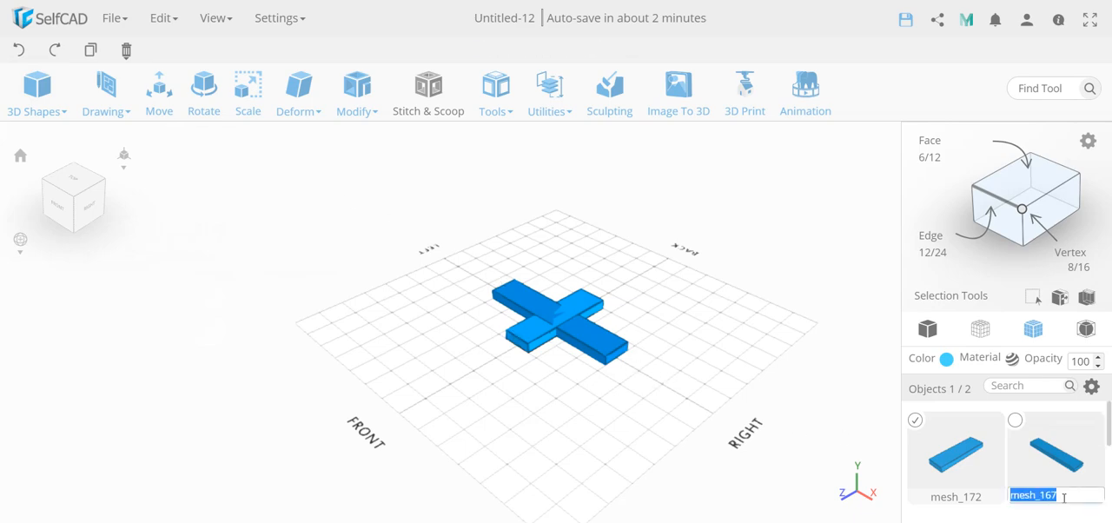
{"action": "type", "text": "1"}
{"action": "key", "text": "Return"}
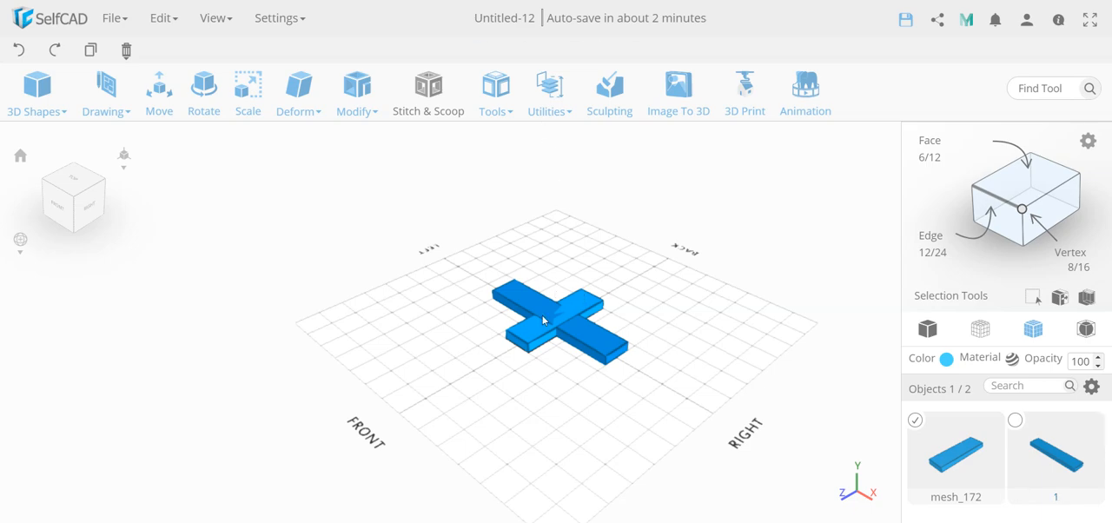
Align the short bar to object 1 with Bottom and Front Left, and close the Align tool.
{"action": "left_click", "coordinate": [550, 96]}
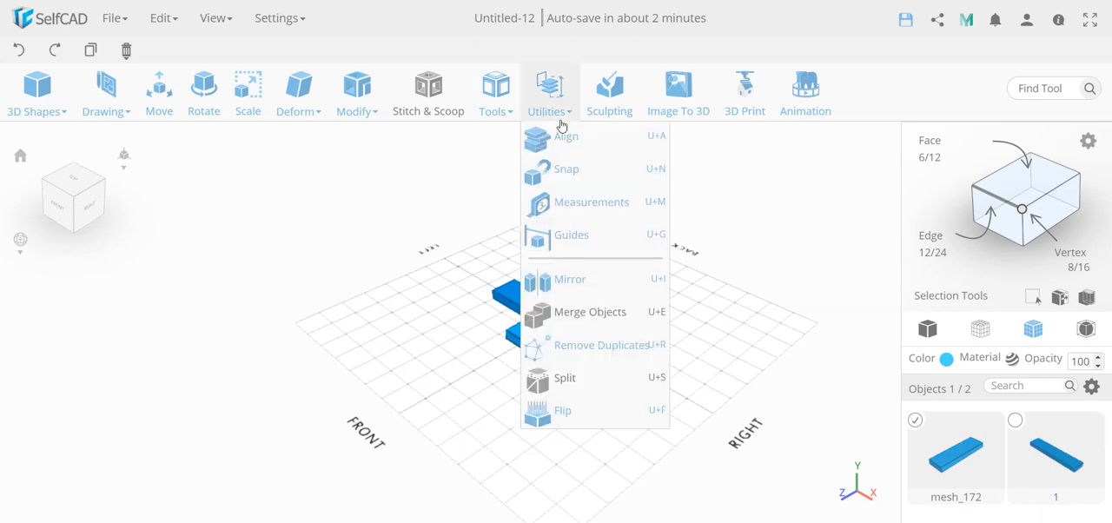
{"action": "left_click", "coordinate": [564, 139]}
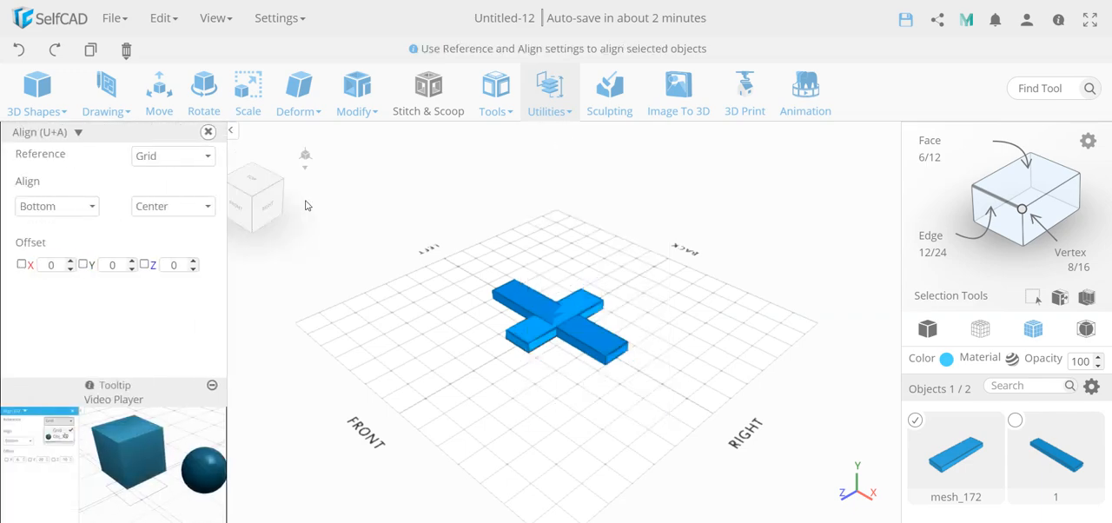
{"action": "left_click", "coordinate": [199, 158]}
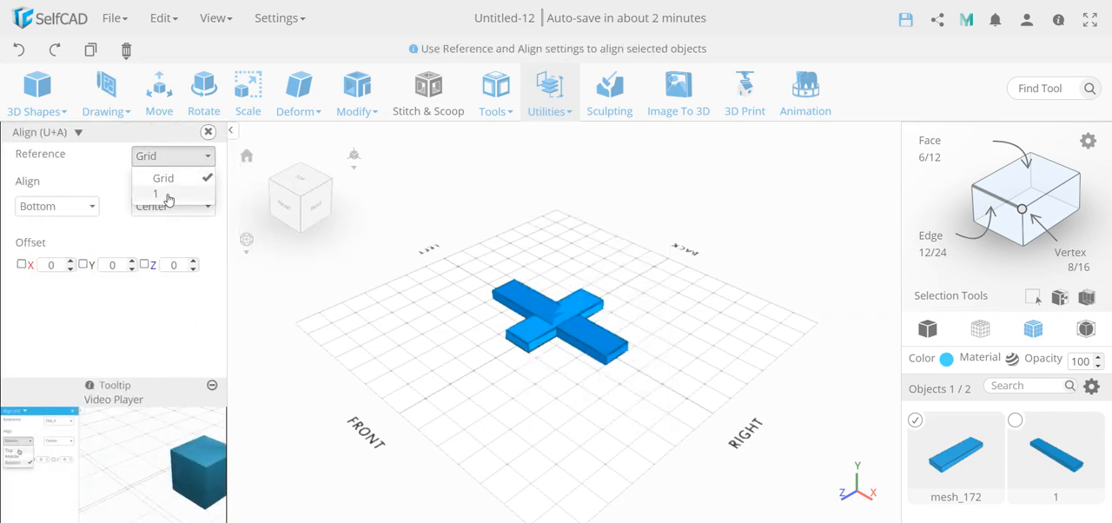
{"action": "left_click", "coordinate": [166, 195]}
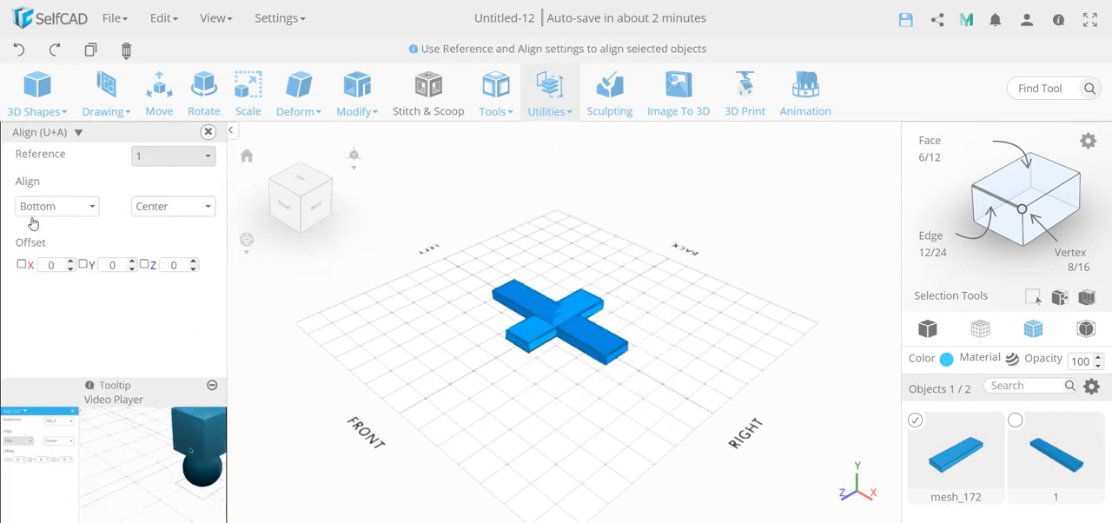
{"action": "left_click", "coordinate": [155, 216]}
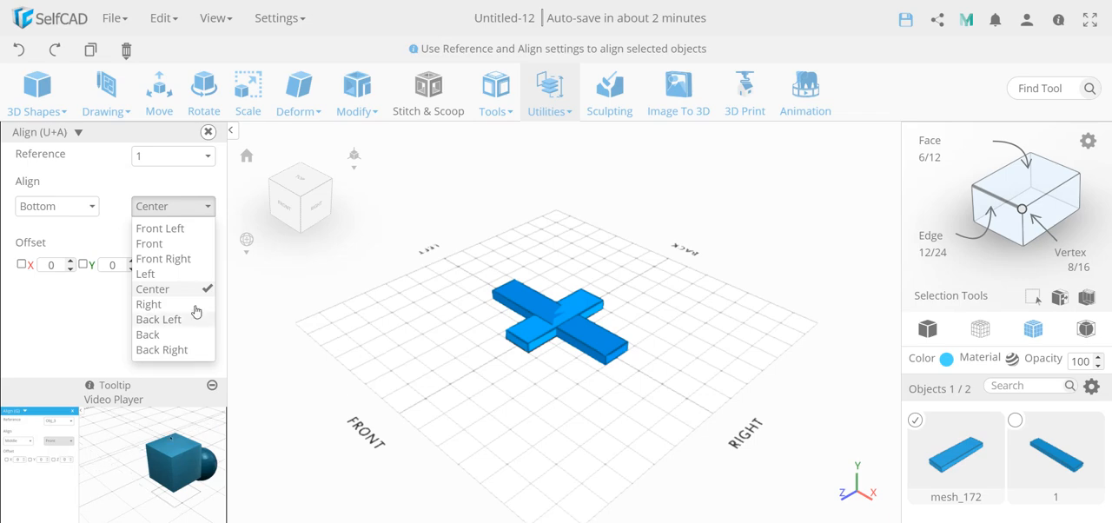
{"action": "left_click", "coordinate": [182, 230]}
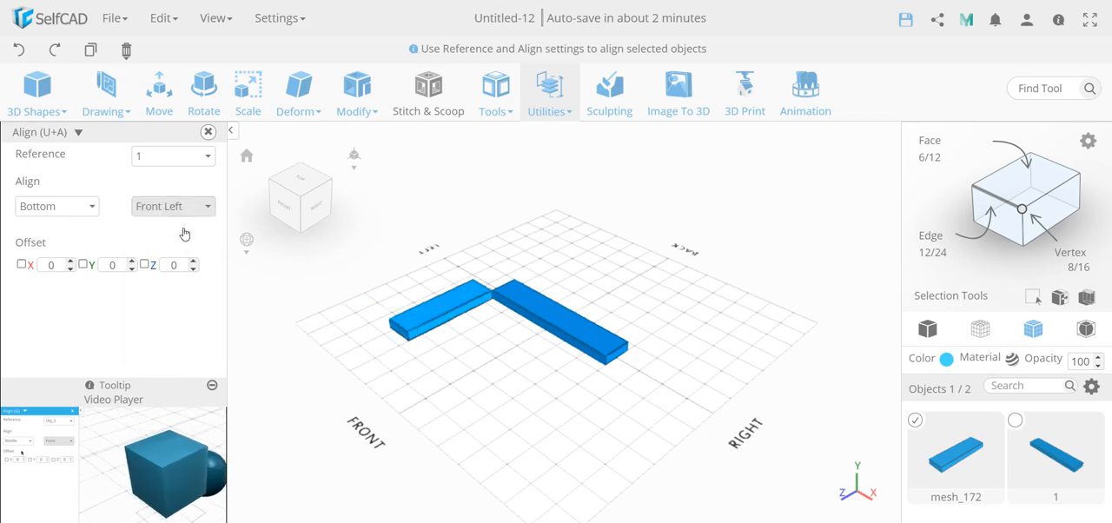
{"action": "left_click", "coordinate": [208, 131]}
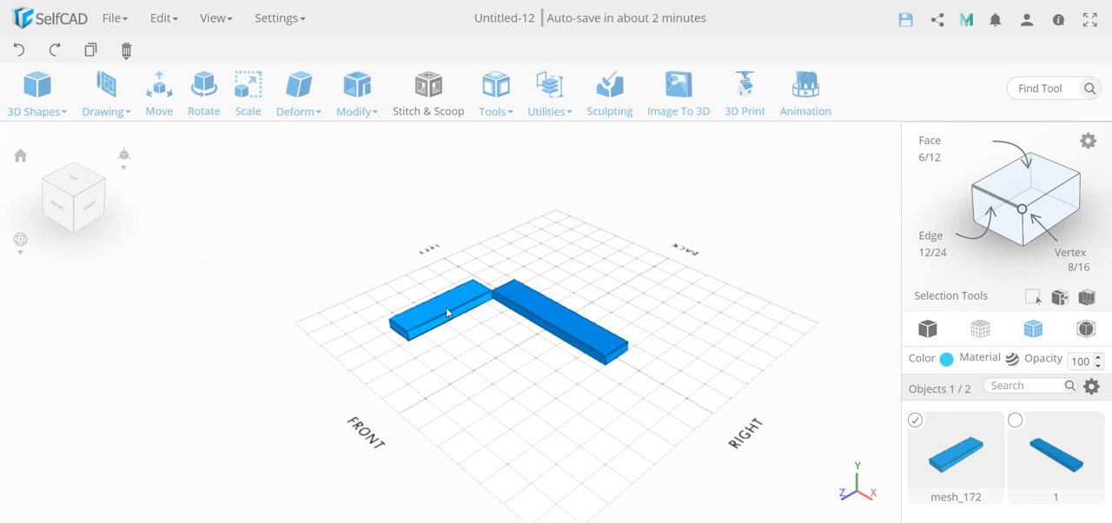
Duplicate the short bar and place the copy in front of the long bar, near its right end.
{"action": "left_click_drag", "start_coordinate": [445, 307], "coordinate": [532, 372], "text": "shift"}
{"action": "key", "text": "ctrl+c"}
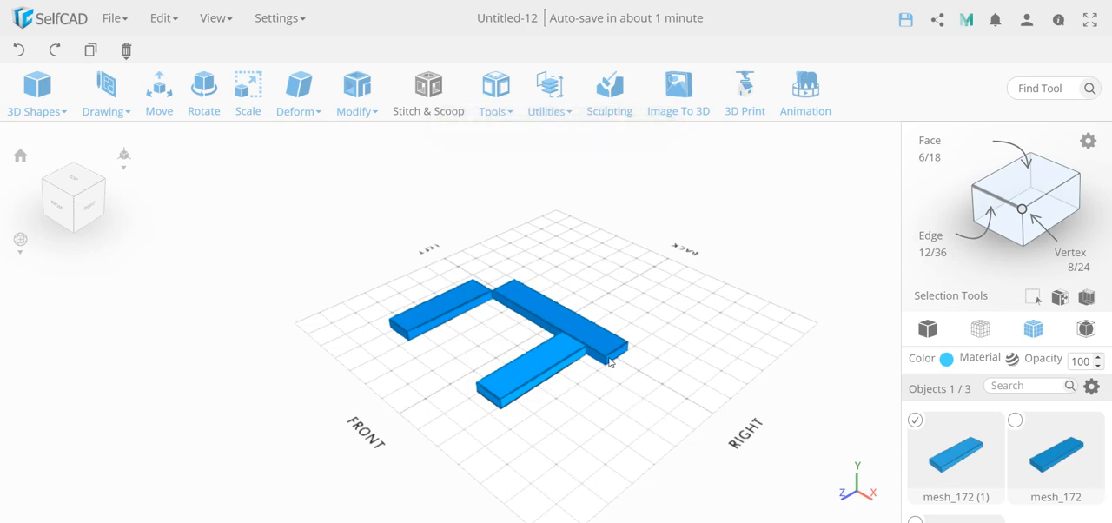
Check which entries in the object list belong to the copied short bar and the long bar.
{"action": "scroll", "coordinate": [958, 440], "scroll_direction": "down", "scroll_amount": 2}
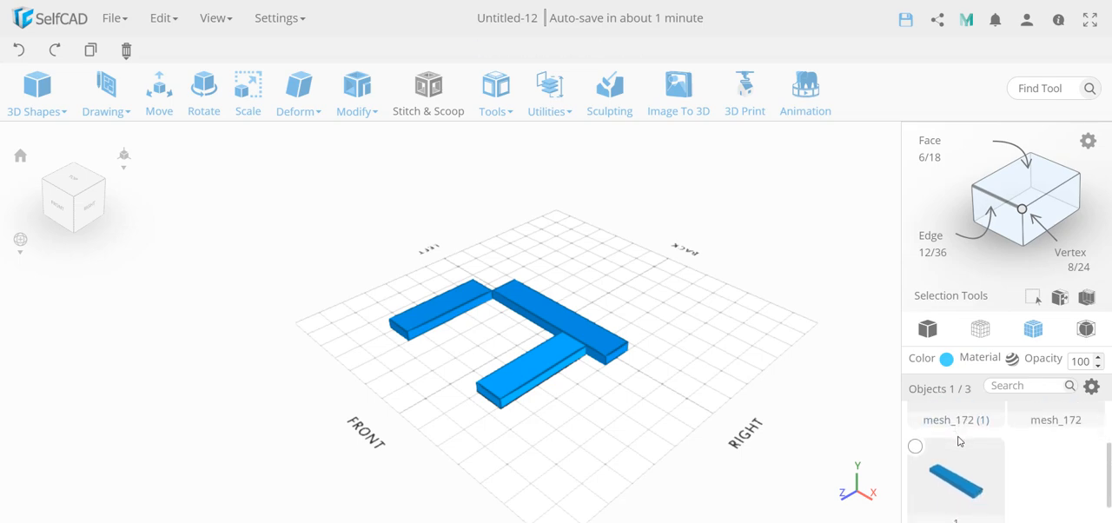
{"action": "scroll", "coordinate": [959, 440], "scroll_direction": "up", "scroll_amount": 2}
{"action": "scroll", "coordinate": [958, 437], "scroll_direction": "down", "scroll_amount": 1}
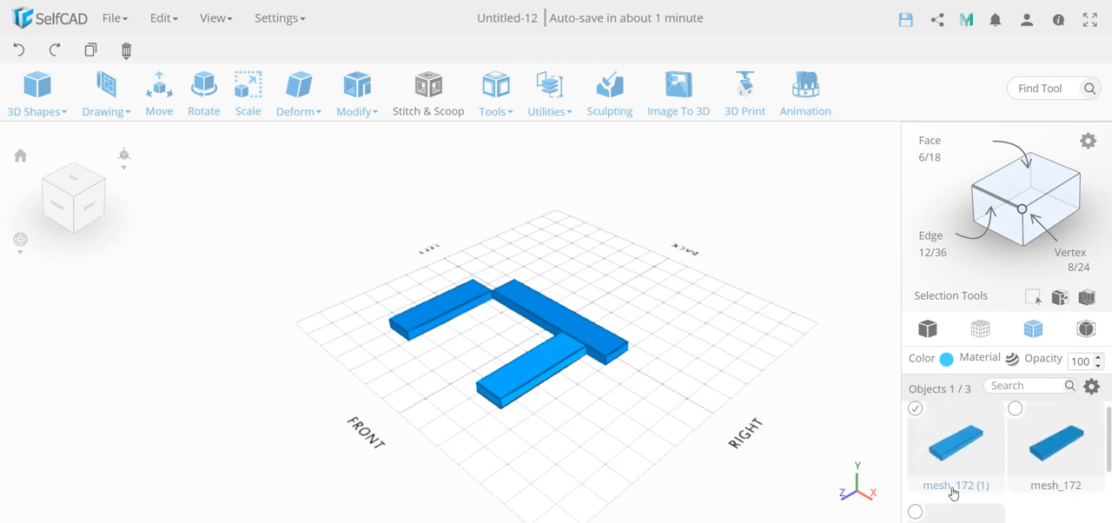
{"action": "left_click", "coordinate": [635, 404]}
{"action": "left_click", "coordinate": [613, 355]}
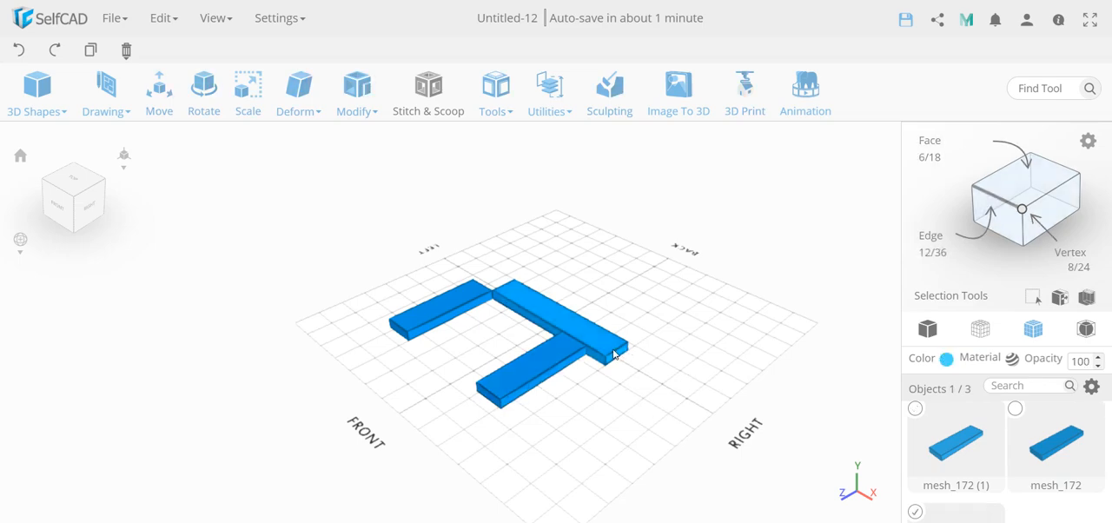
{"action": "scroll", "coordinate": [1082, 485], "scroll_direction": "down", "scroll_amount": 2}
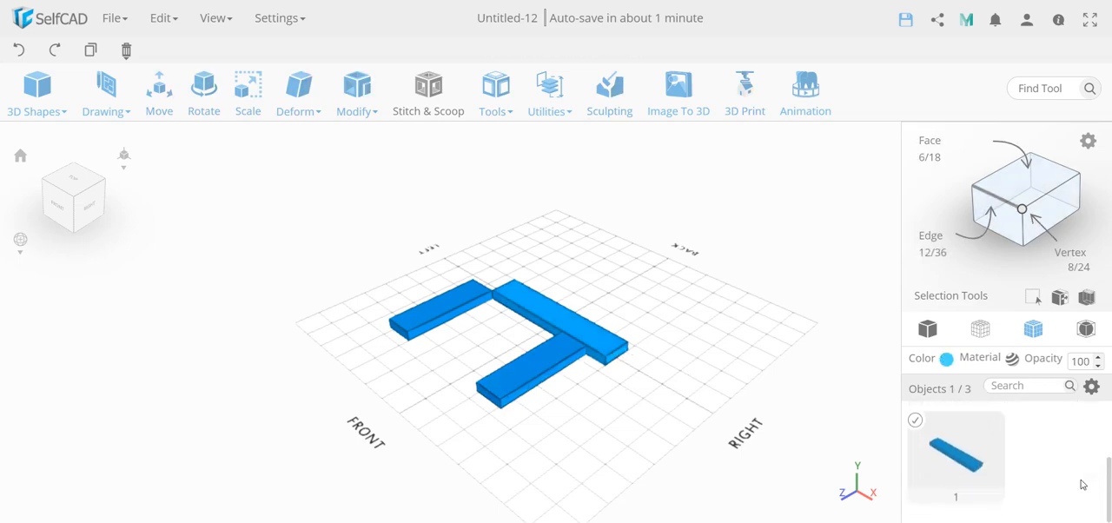
{"action": "scroll", "coordinate": [1080, 479], "scroll_direction": "up", "scroll_amount": 3}
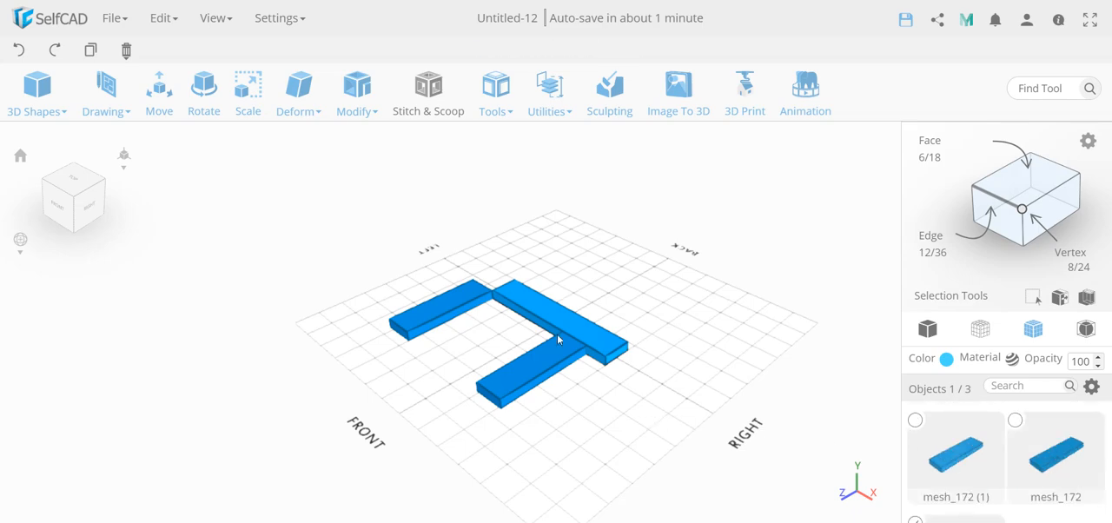
{"action": "left_click", "coordinate": [585, 406]}
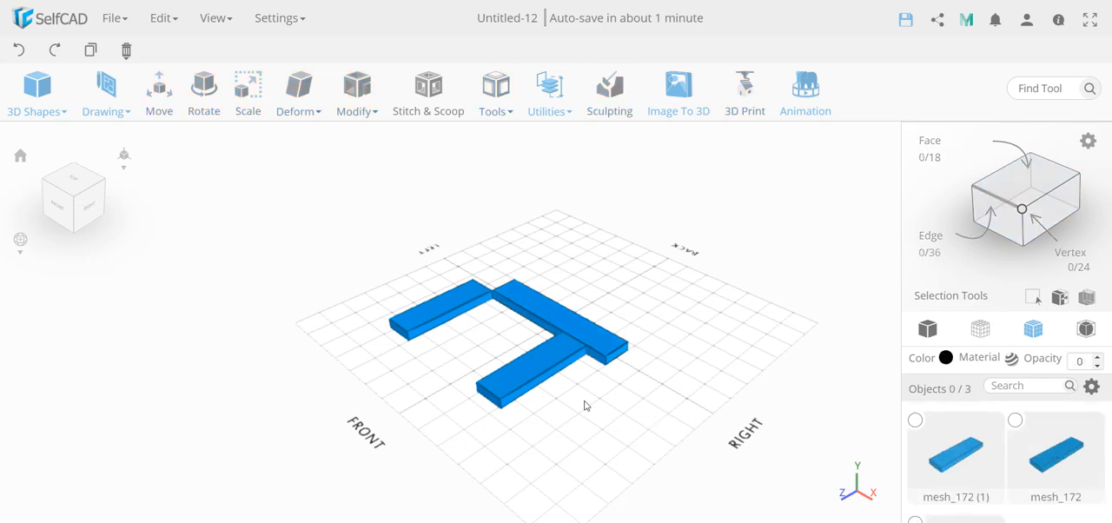
Align the copied short bar to object 1 with Bottom and Front Right, and close the Align tool.
{"action": "left_click", "coordinate": [548, 371]}
{"action": "left_click", "coordinate": [491, 118]}
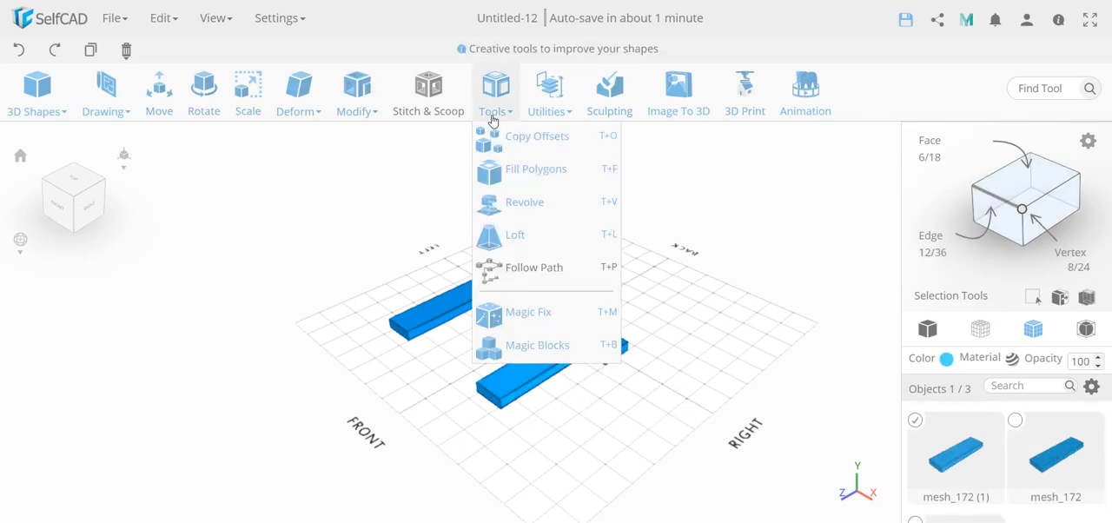
{"action": "left_click", "coordinate": [555, 110]}
{"action": "left_click", "coordinate": [565, 137]}
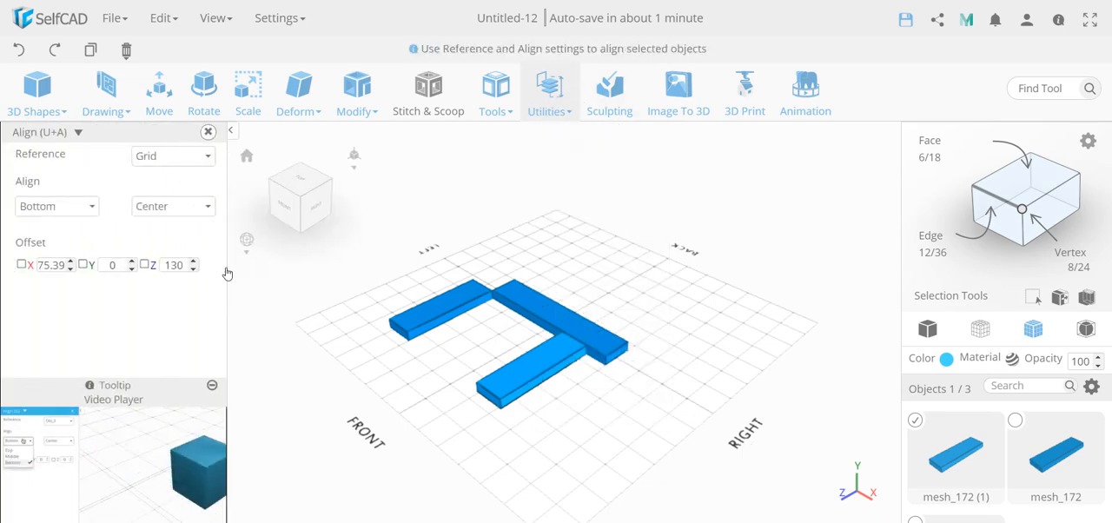
{"action": "left_click", "coordinate": [203, 210]}
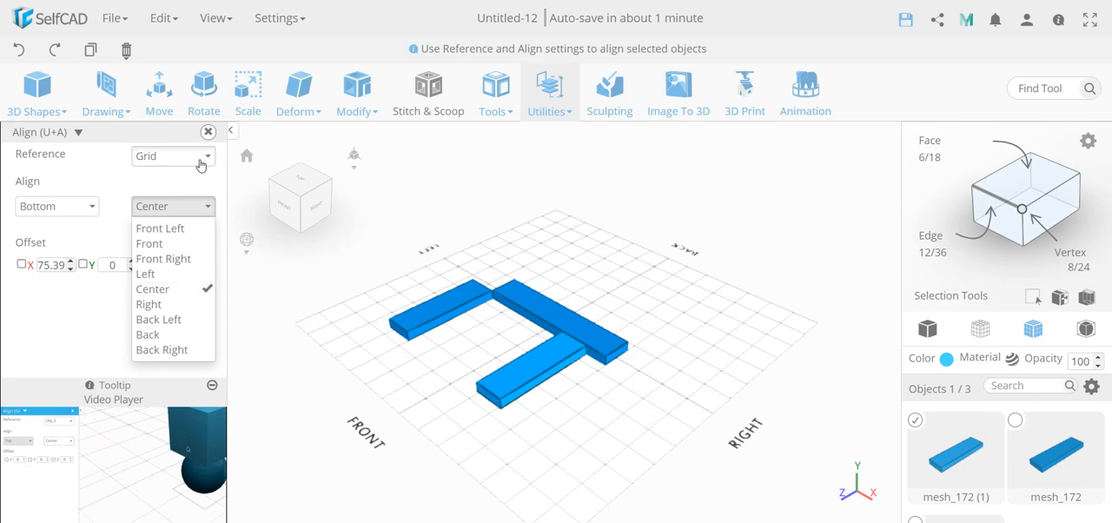
{"action": "left_click", "coordinate": [200, 165]}
{"action": "left_click", "coordinate": [179, 198]}
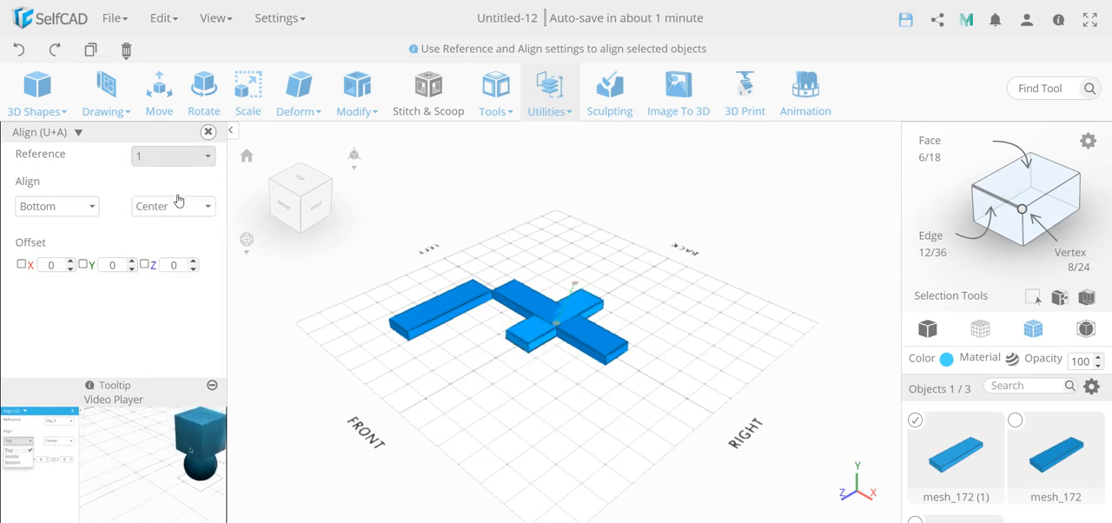
{"action": "left_click", "coordinate": [180, 211]}
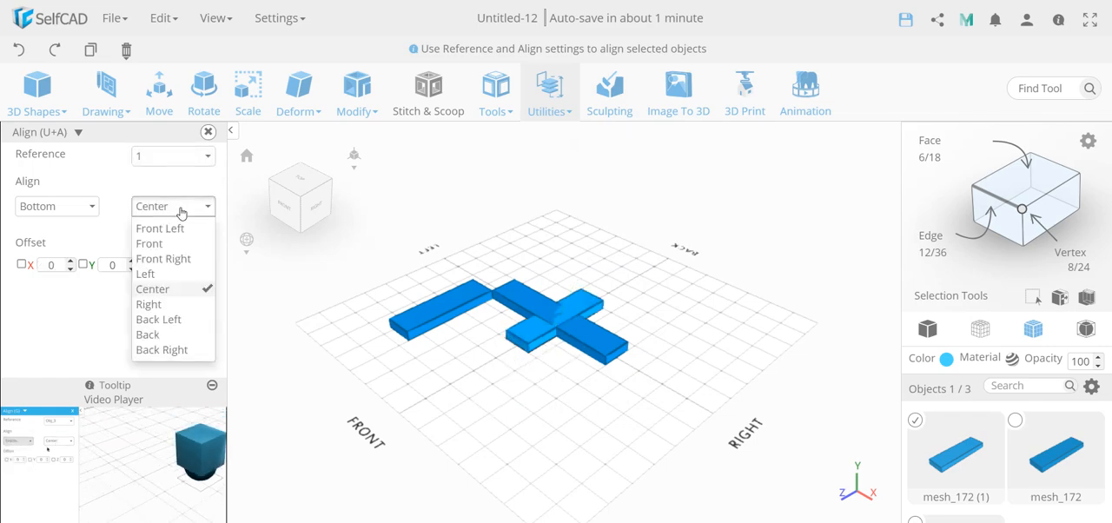
{"action": "left_click", "coordinate": [179, 259]}
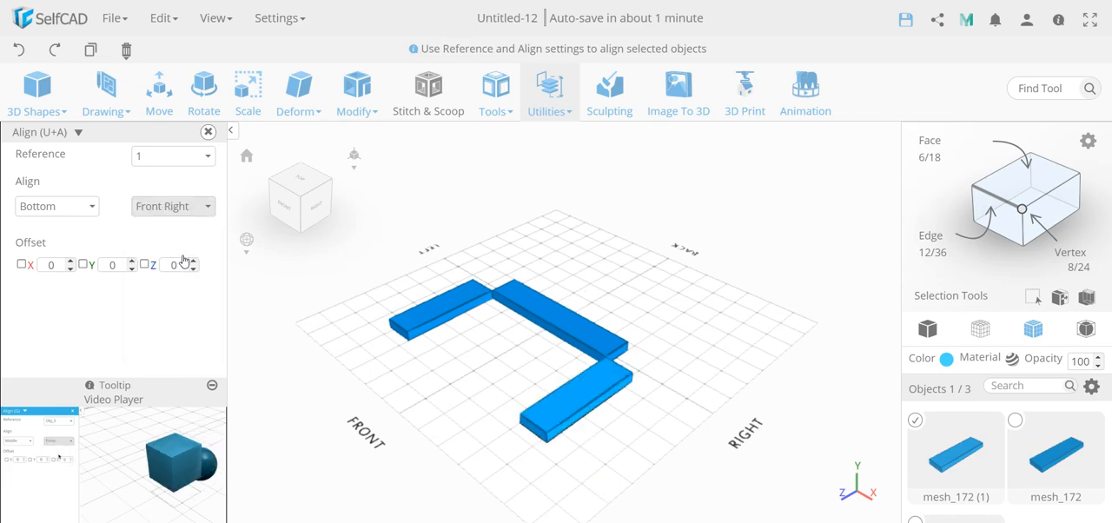
{"action": "left_click", "coordinate": [207, 131]}
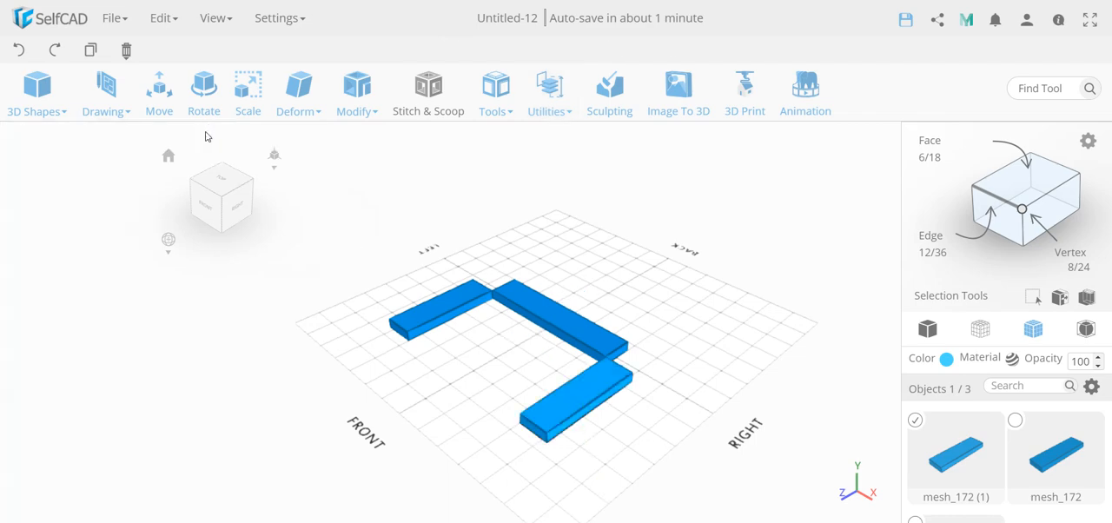
Duplicate the long bar and place the copy between the front ends of the two short bars.
{"action": "left_click", "coordinate": [479, 379]}
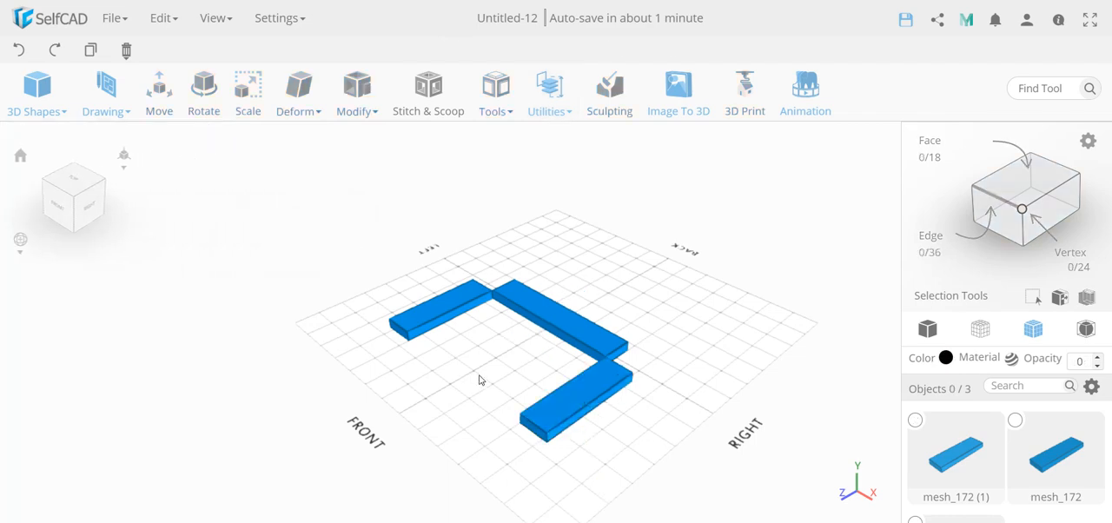
{"action": "left_click", "coordinate": [554, 320]}
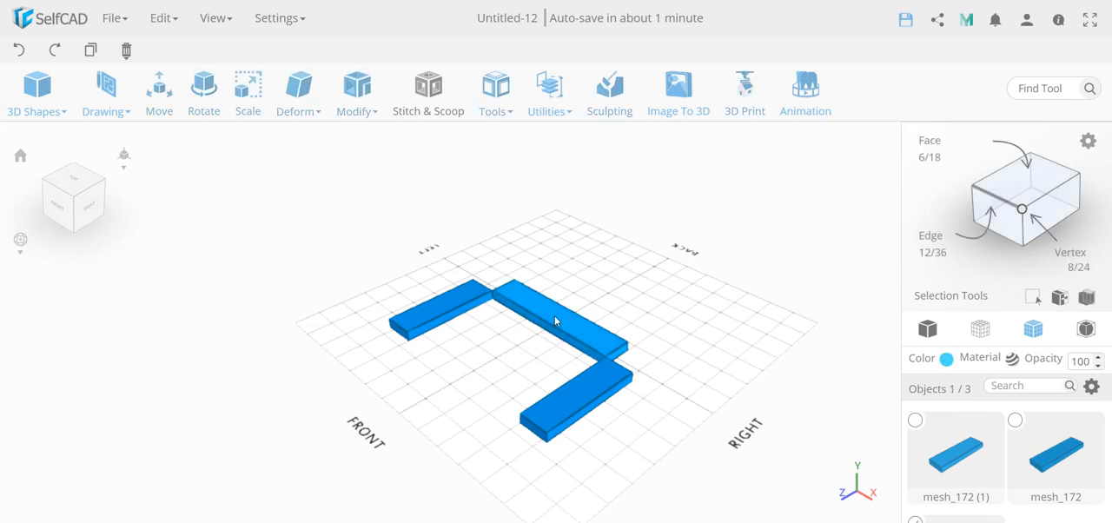
{"action": "left_click_drag", "start_coordinate": [555, 316], "coordinate": [469, 375], "text": "ctrl"}
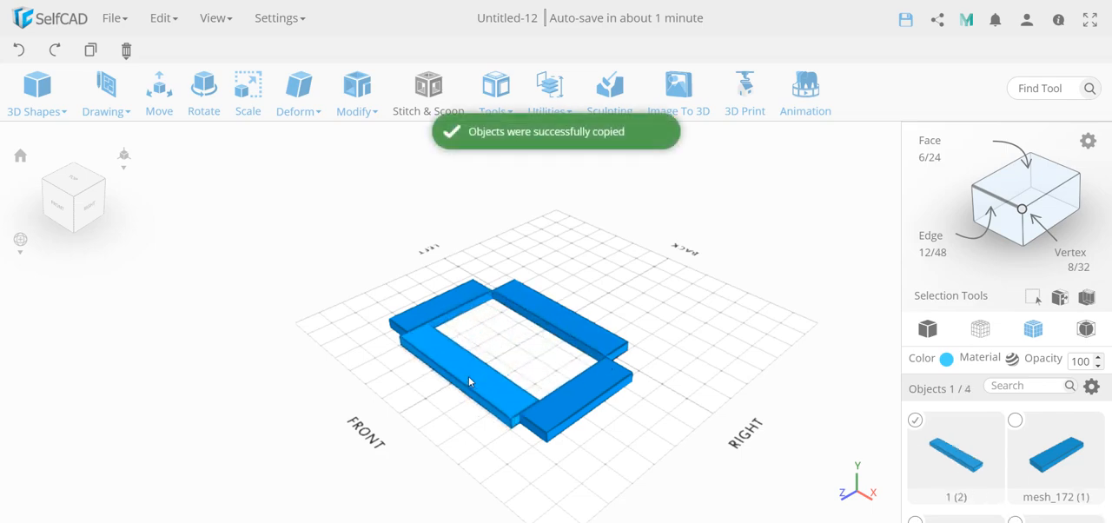
Rename the short bar on the right side of the frame as 2.
{"action": "left_click", "coordinate": [620, 447]}
{"action": "left_click", "coordinate": [589, 395]}
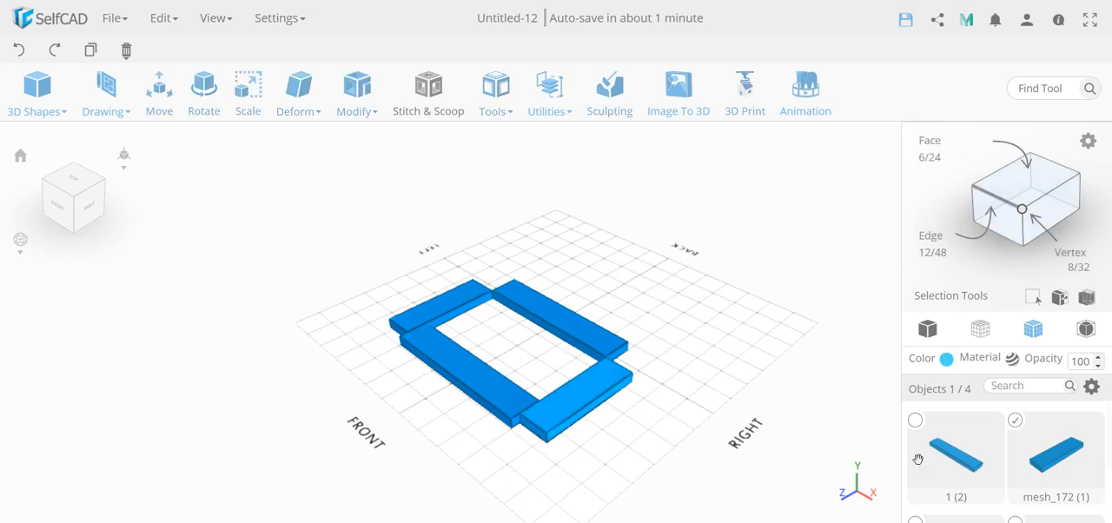
{"action": "double_click", "coordinate": [1043, 505]}
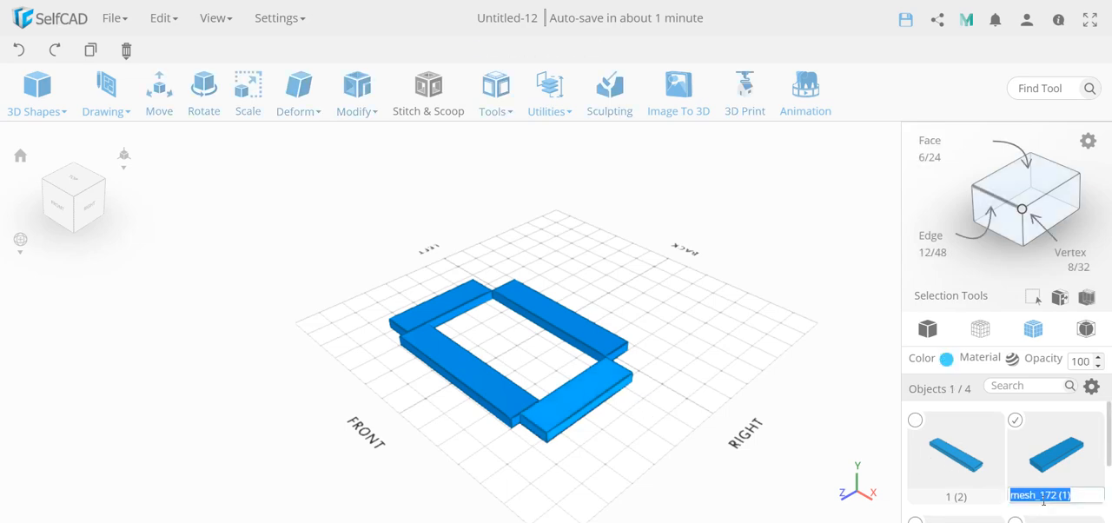
{"action": "type", "text": "2"}
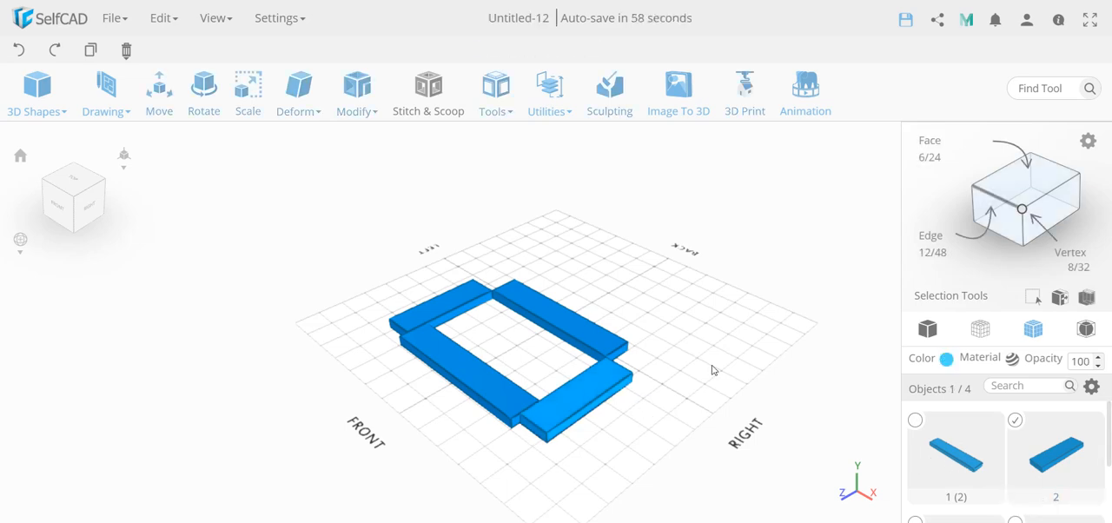
Align the copied long bar to object 2 with Bottom and Front Left, and close the Align tool.
{"action": "left_click", "coordinate": [482, 451]}
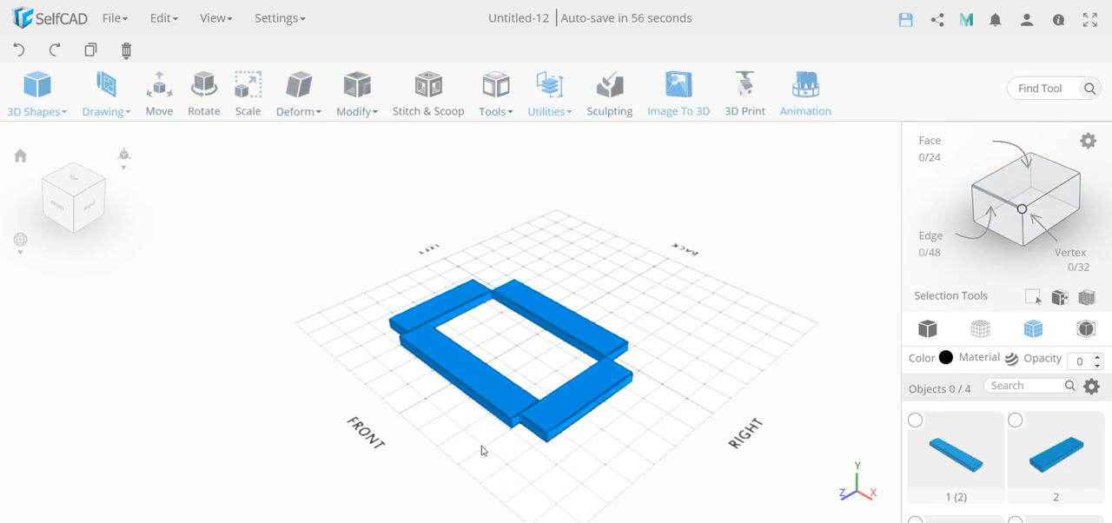
{"action": "left_click", "coordinate": [472, 382]}
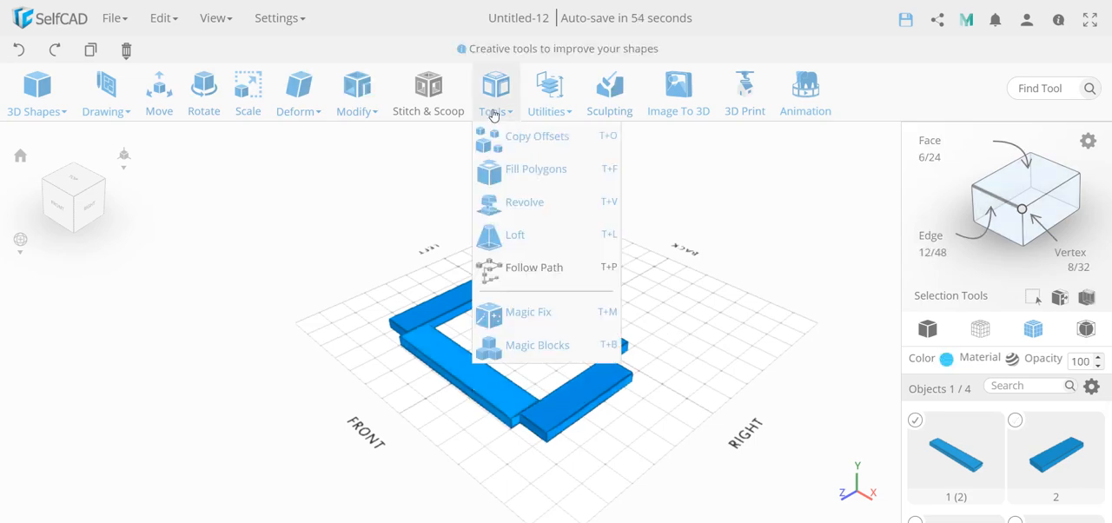
{"action": "mouse_move", "coordinate": [543, 100]}
{"action": "left_click", "coordinate": [562, 138]}
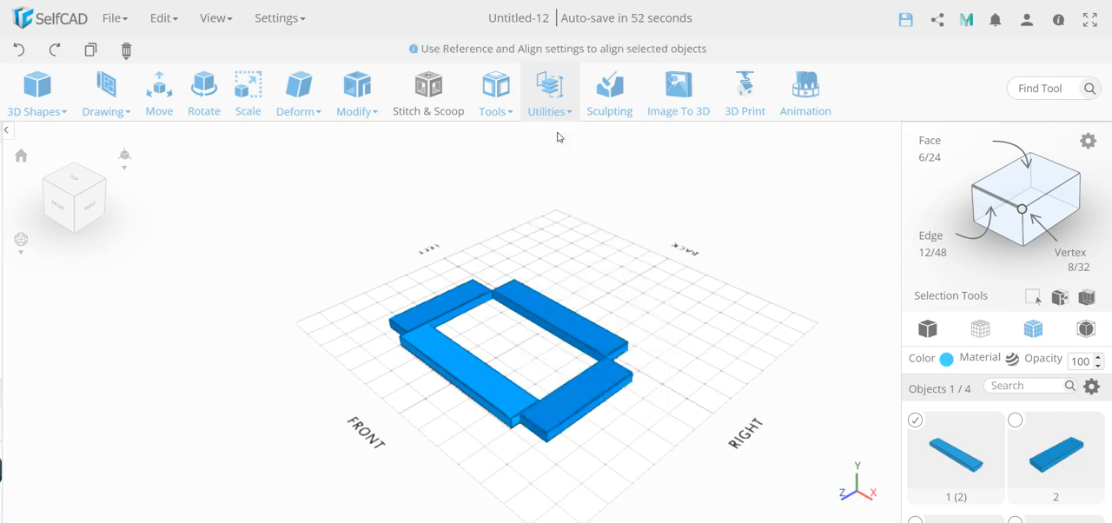
{"action": "left_click", "coordinate": [181, 155]}
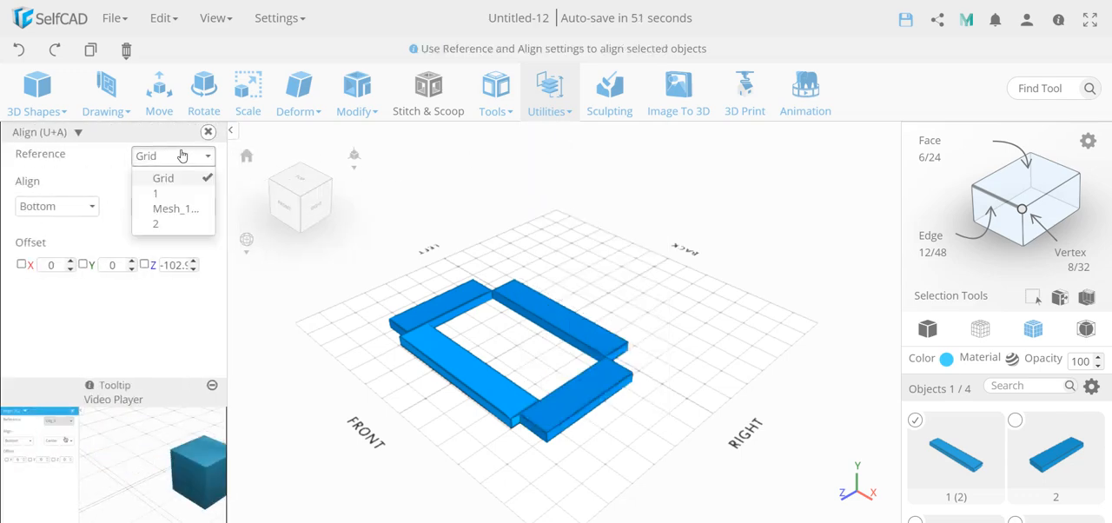
{"action": "left_click", "coordinate": [169, 224]}
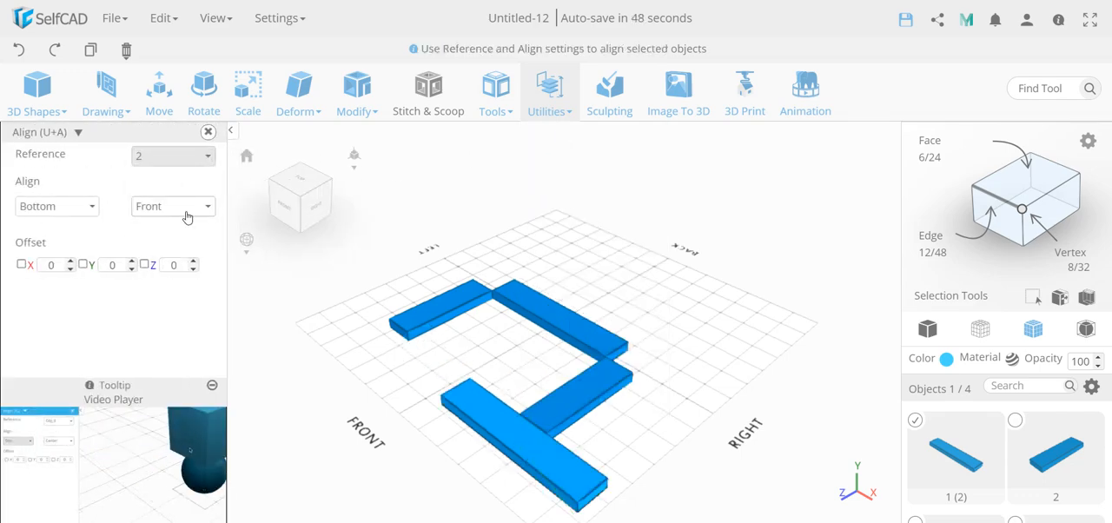
{"action": "left_click", "coordinate": [184, 208]}
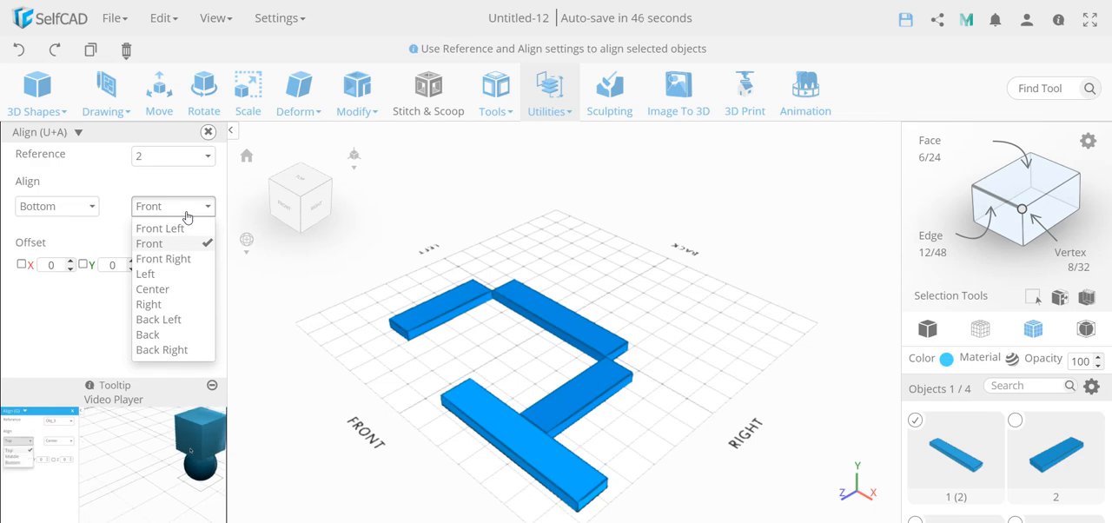
{"action": "left_click", "coordinate": [174, 259]}
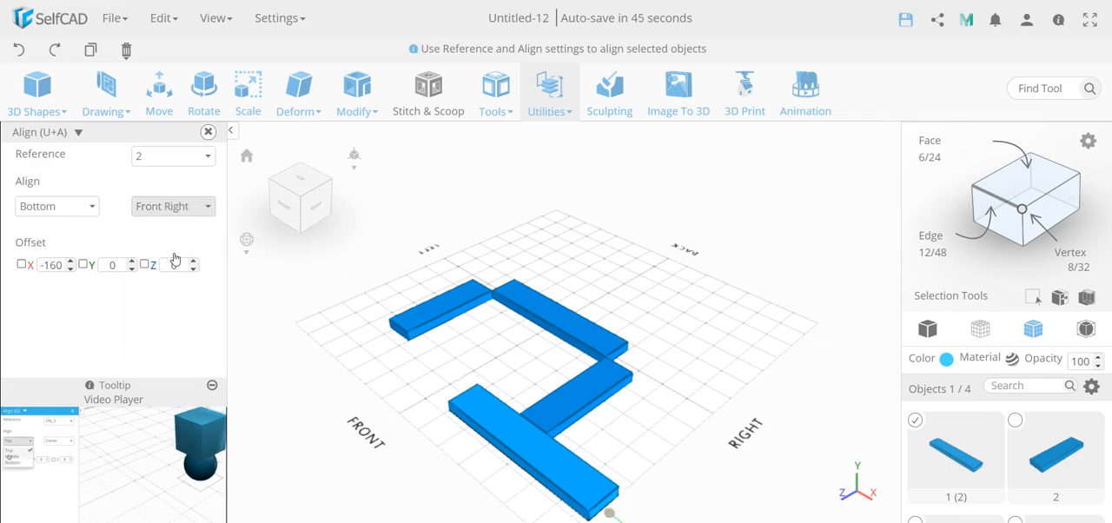
{"action": "left_click", "coordinate": [178, 208]}
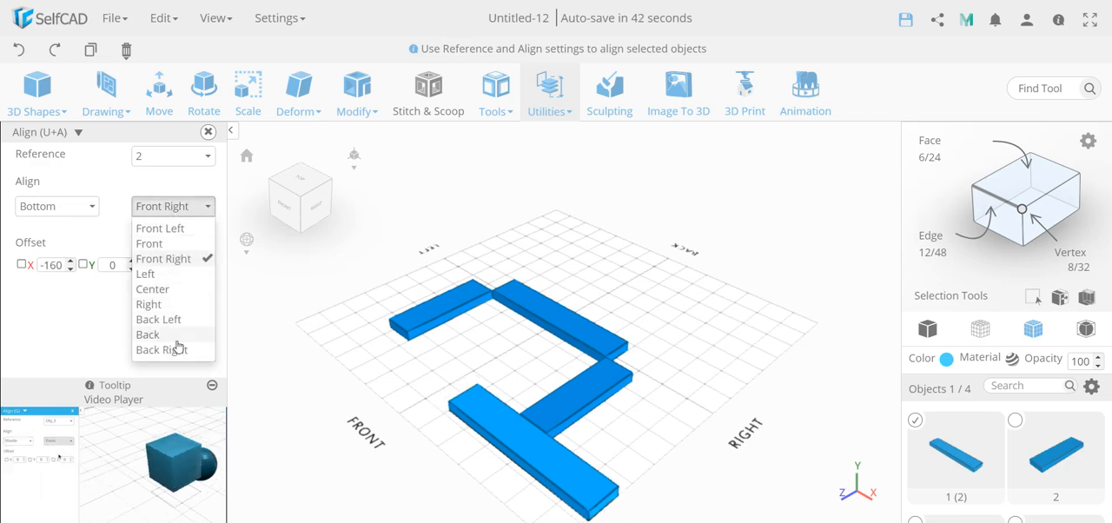
{"action": "left_click", "coordinate": [178, 230]}
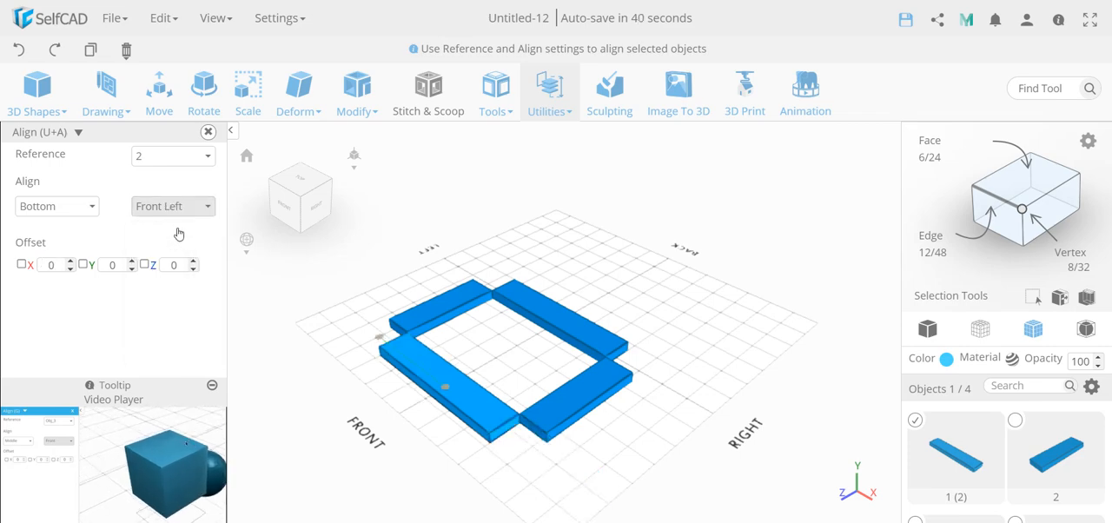
{"action": "left_click", "coordinate": [208, 132]}
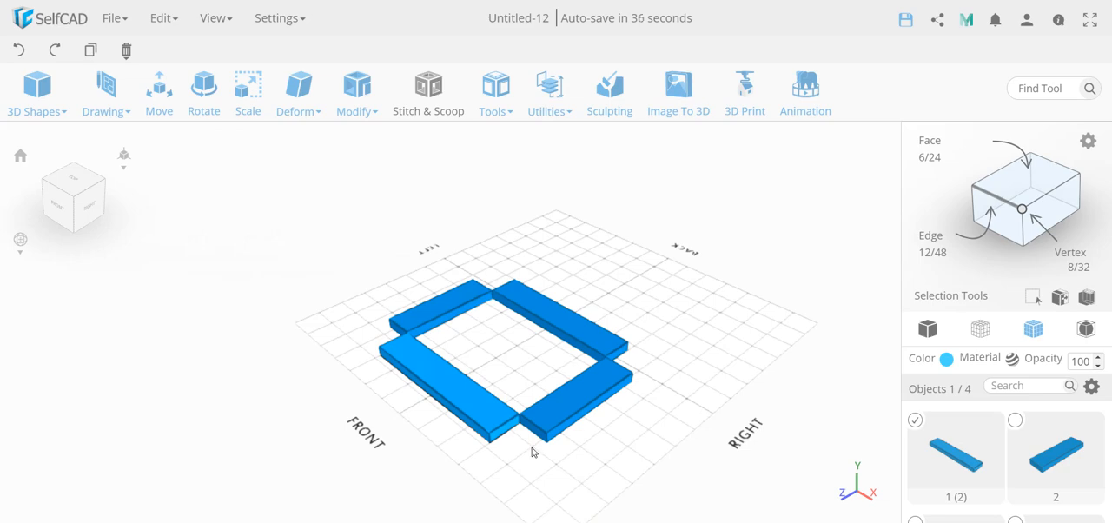
Select all four bars of the frame and centre them together on the grid with the Move tool.
{"action": "left_click", "coordinate": [558, 429], "text": "shift"}
{"action": "left_click", "coordinate": [564, 320], "text": "shift"}
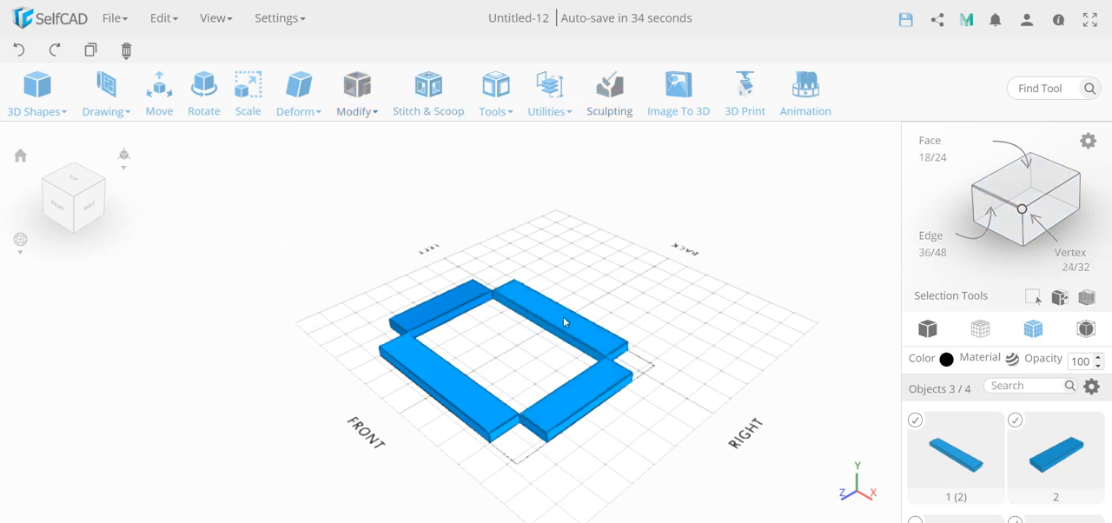
{"action": "left_click", "coordinate": [435, 301], "text": "shift"}
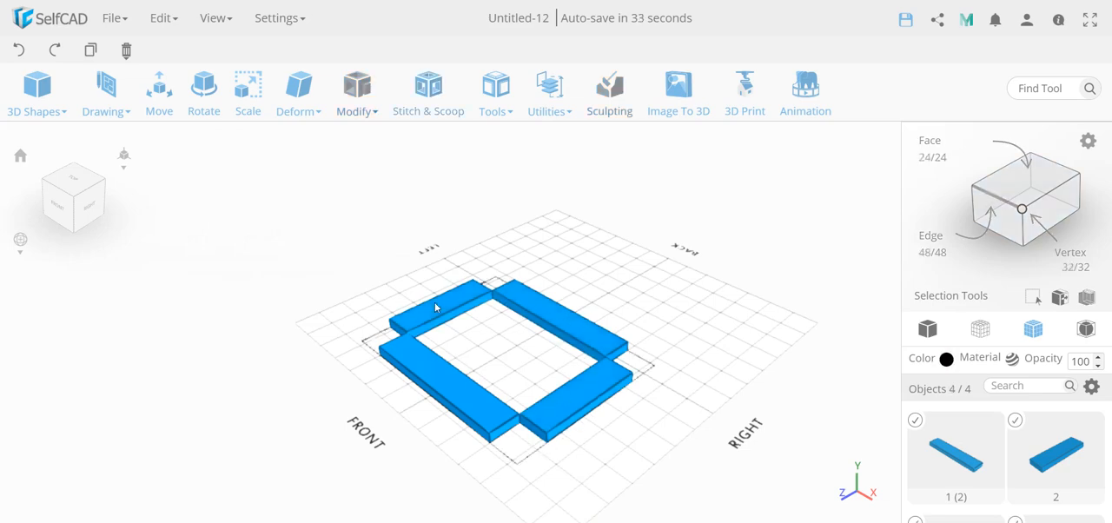
{"action": "left_click", "coordinate": [156, 94]}
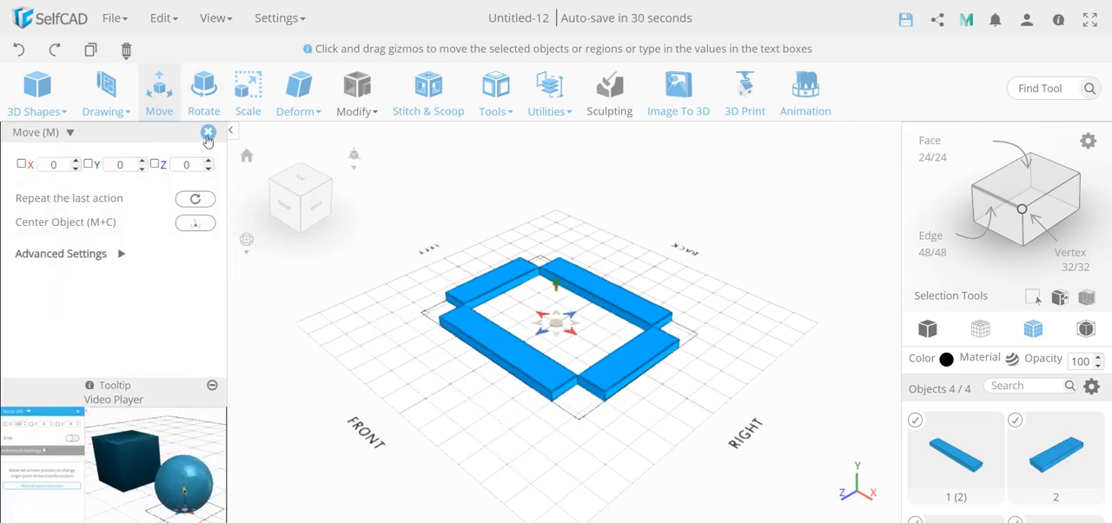
{"action": "left_click", "coordinate": [205, 135]}
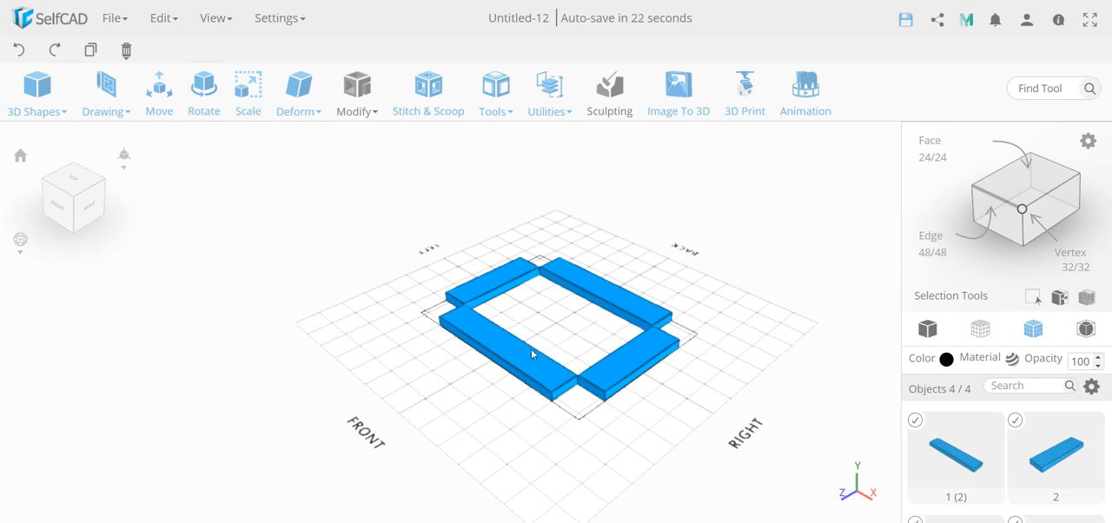
Check the combined dimensions of the two long bars with the Scale tool.
{"action": "left_click", "coordinate": [569, 337]}
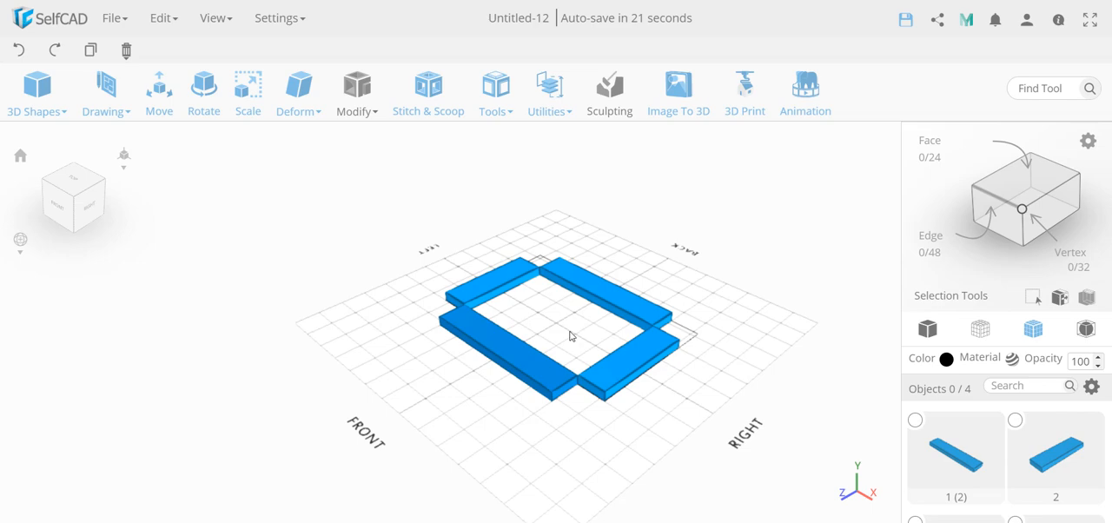
{"action": "left_click", "coordinate": [530, 358]}
{"action": "left_click", "coordinate": [618, 298]}
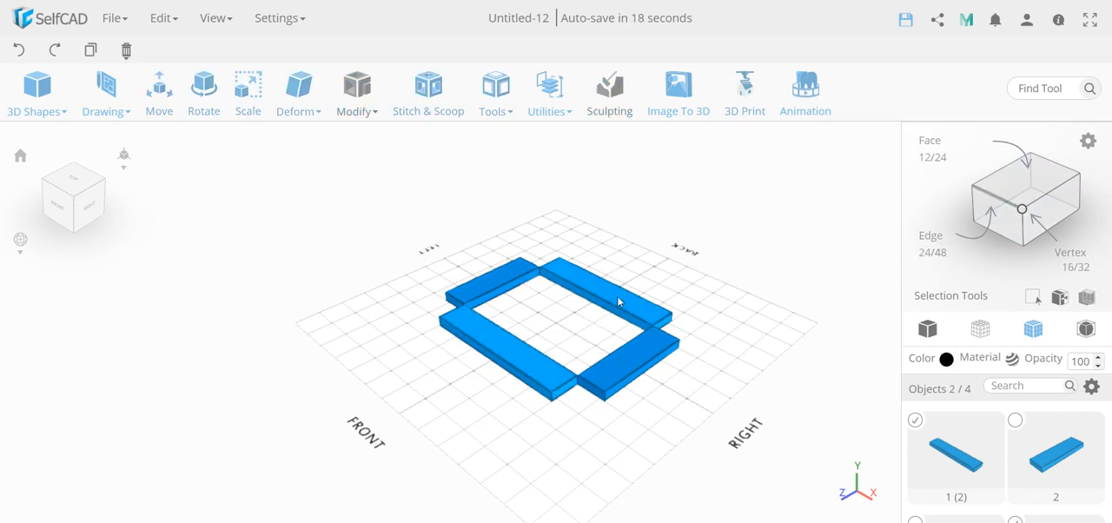
{"action": "left_click", "coordinate": [249, 109]}
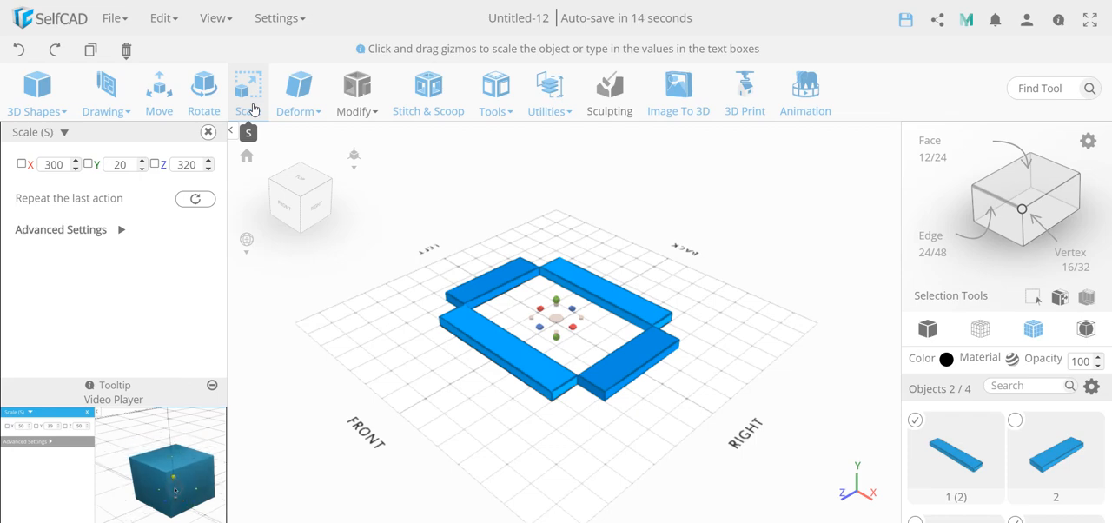
{"action": "left_click", "coordinate": [208, 131]}
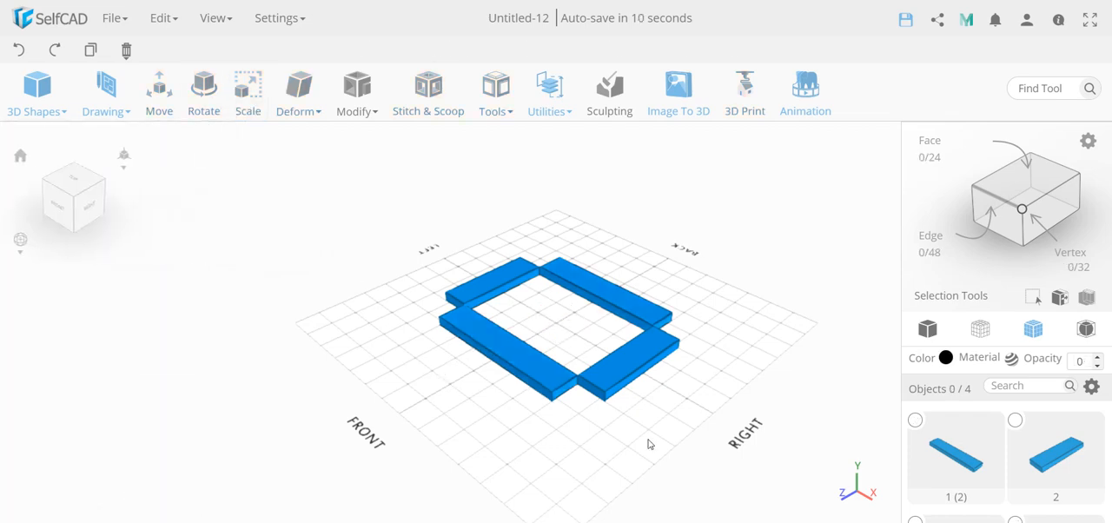
Scale the outer side face of bar 2 on the frame's right side to 320 in Z, and deselect the bar.
{"action": "left_click", "coordinate": [637, 375]}
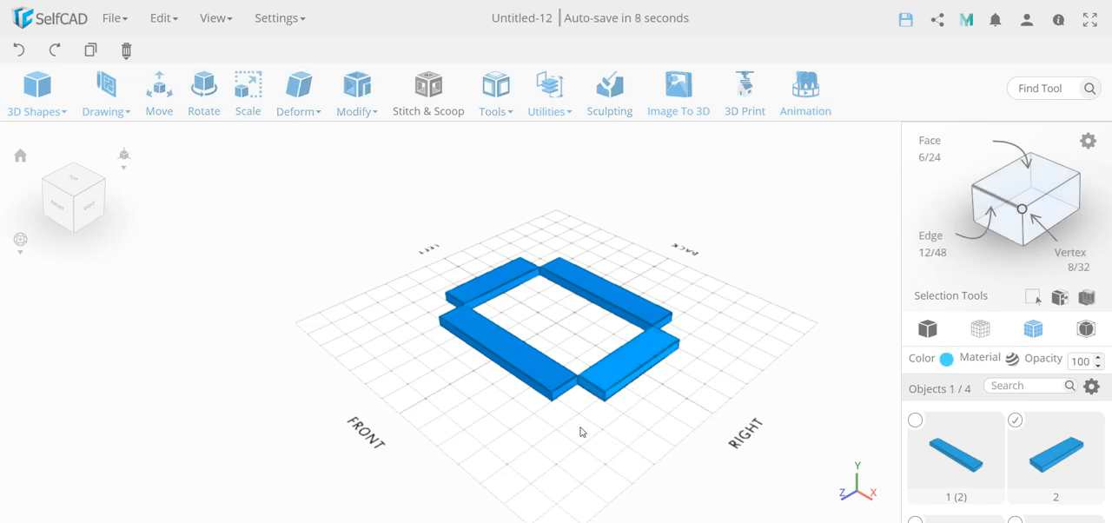
{"action": "right_click_drag", "start_coordinate": [582, 432], "coordinate": [485, 429]}
{"action": "left_click", "coordinate": [1023, 188]}
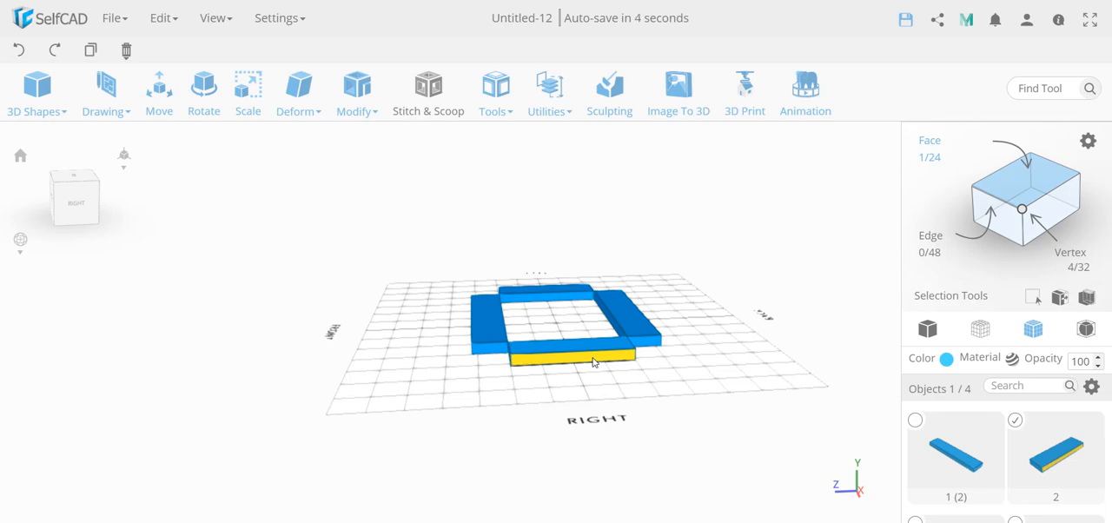
{"action": "key", "text": "s"}
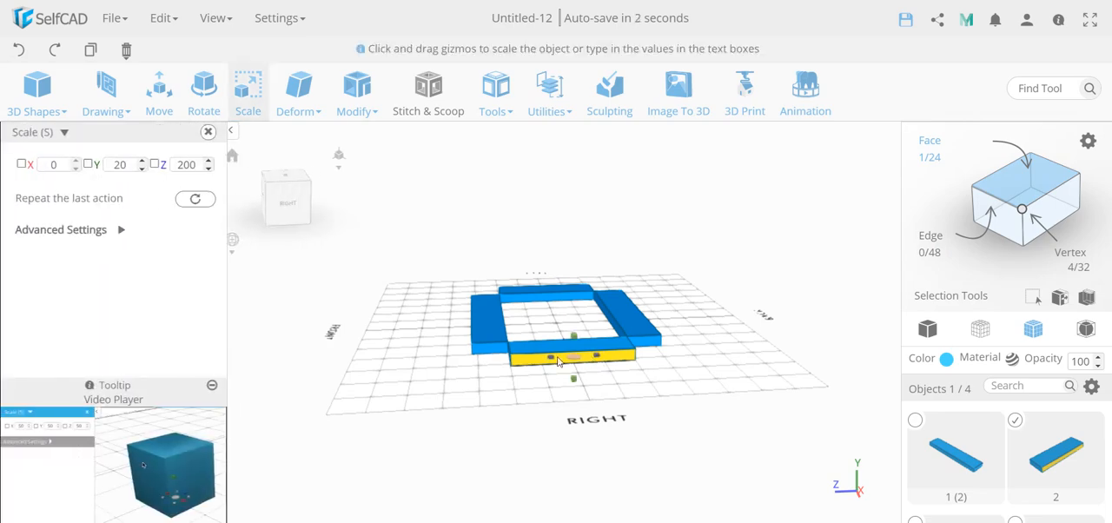
{"action": "double_click", "coordinate": [185, 165]}
{"action": "type", "text": "320"}
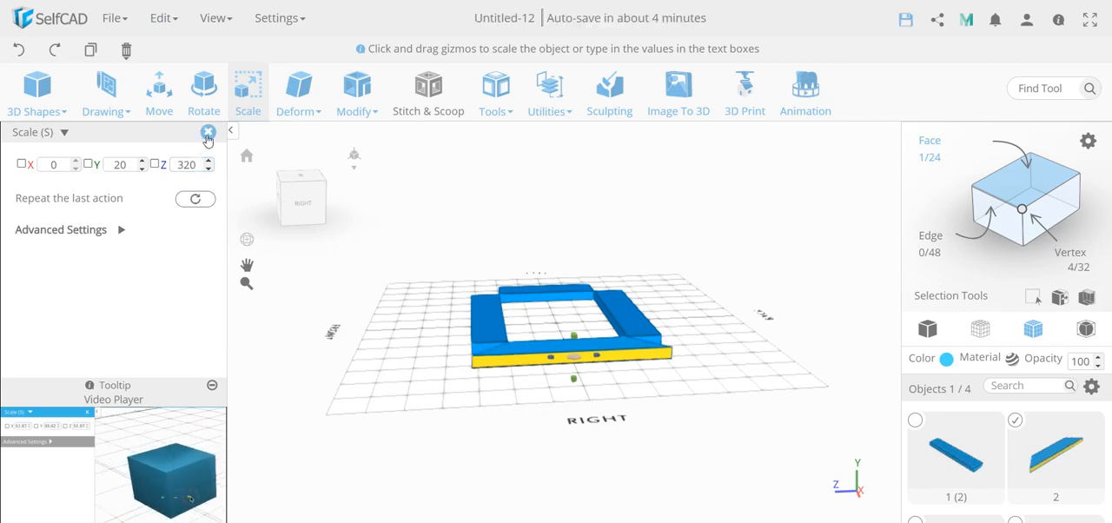
{"action": "left_click", "coordinate": [208, 133]}
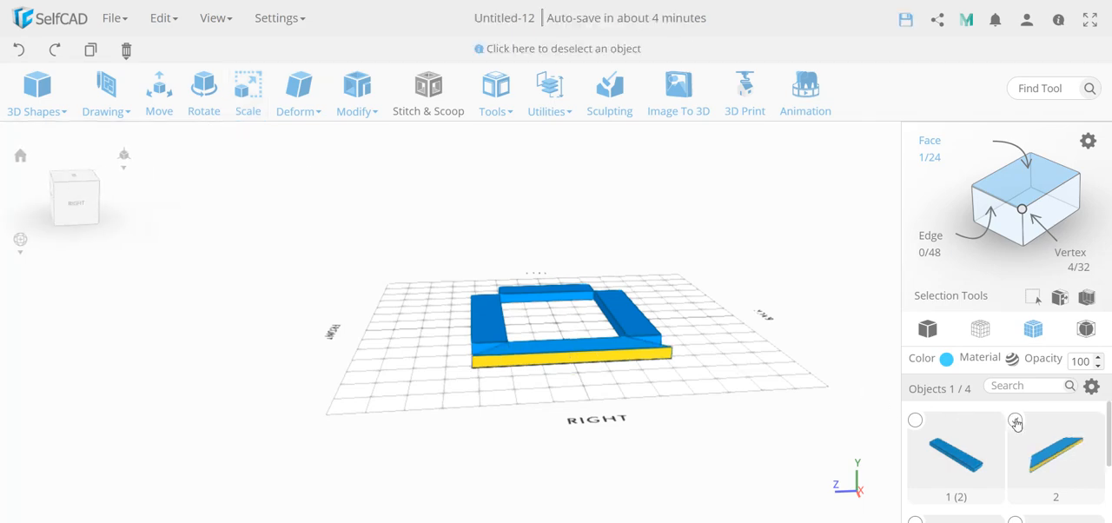
{"action": "left_click", "coordinate": [786, 380]}
Scale the outer side face of the short bar on the frame's left side to 320 in Z, and deselect it.
{"action": "left_click_drag", "start_coordinate": [747, 371], "coordinate": [521, 418]}
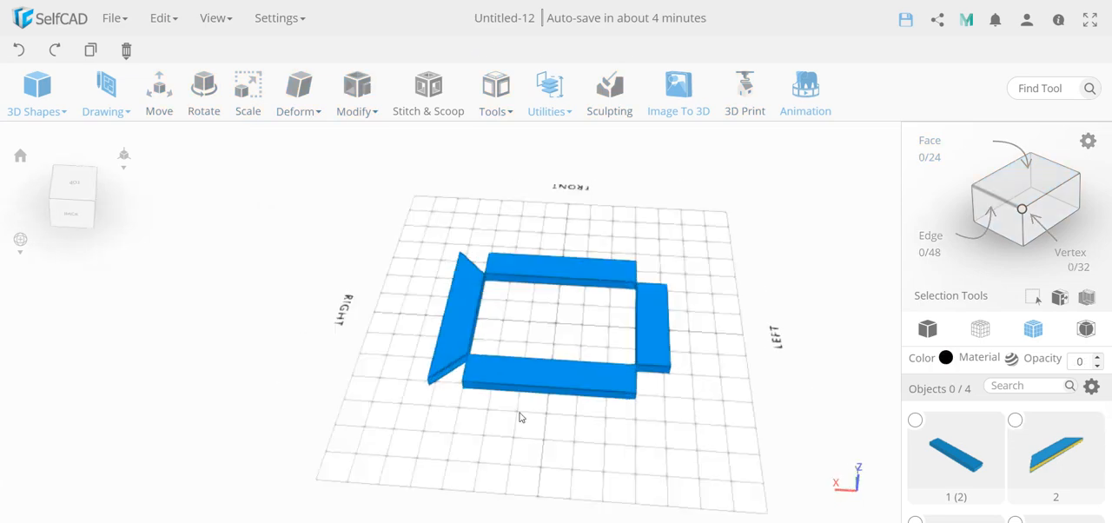
{"action": "left_click_drag", "start_coordinate": [625, 453], "coordinate": [579, 345]}
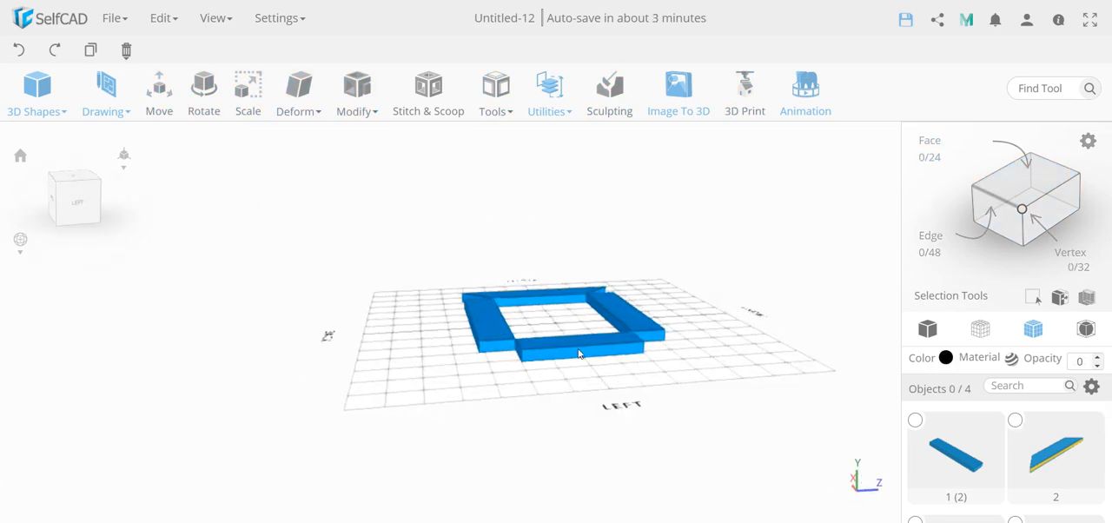
{"action": "left_click", "coordinate": [579, 353]}
{"action": "left_click", "coordinate": [1024, 180]}
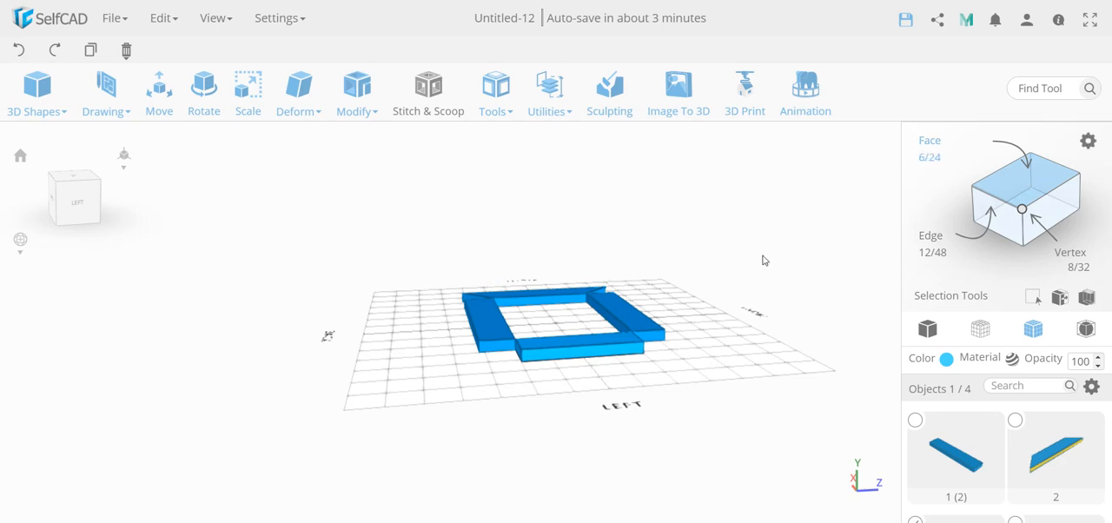
{"action": "left_click", "coordinate": [564, 353]}
{"action": "left_click", "coordinate": [566, 354]}
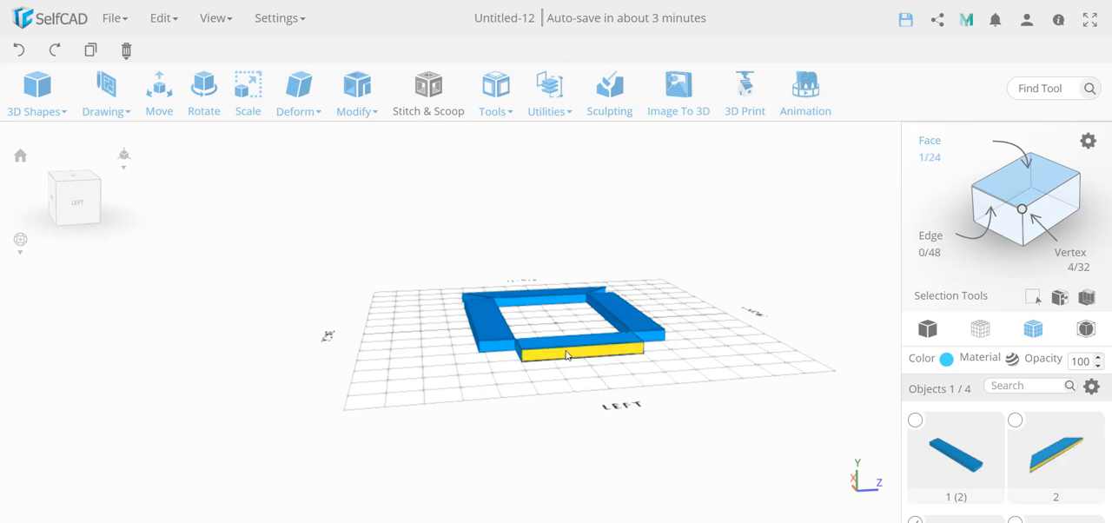
{"action": "key", "text": "s"}
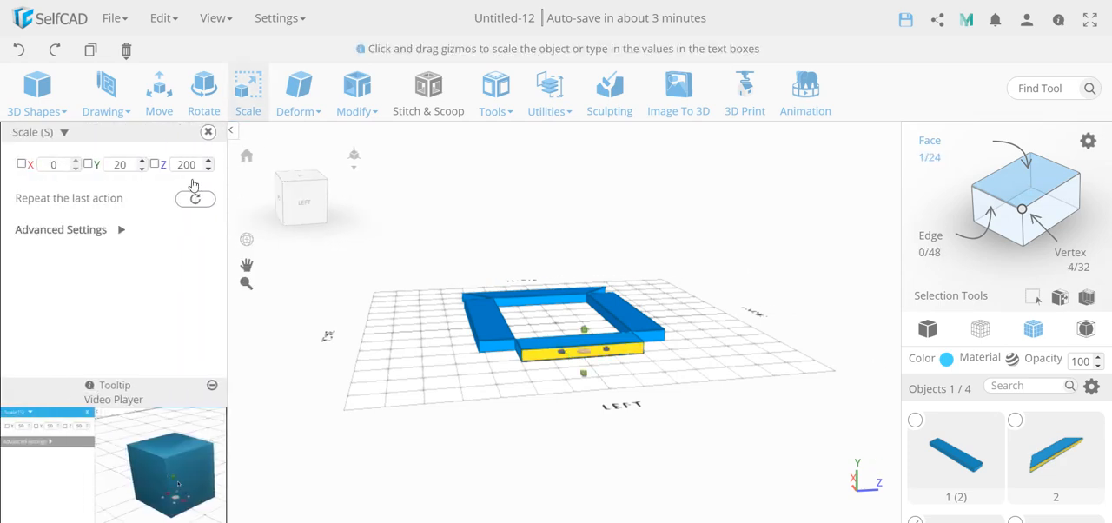
{"action": "double_click", "coordinate": [193, 169]}
{"action": "type", "text": "320"}
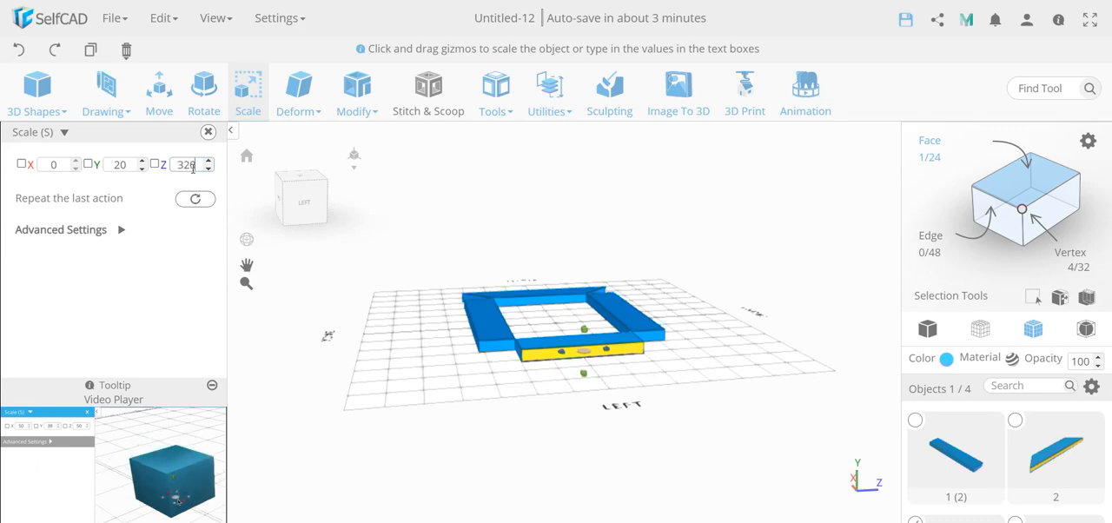
{"action": "key", "text": "Return"}
{"action": "left_click", "coordinate": [207, 131]}
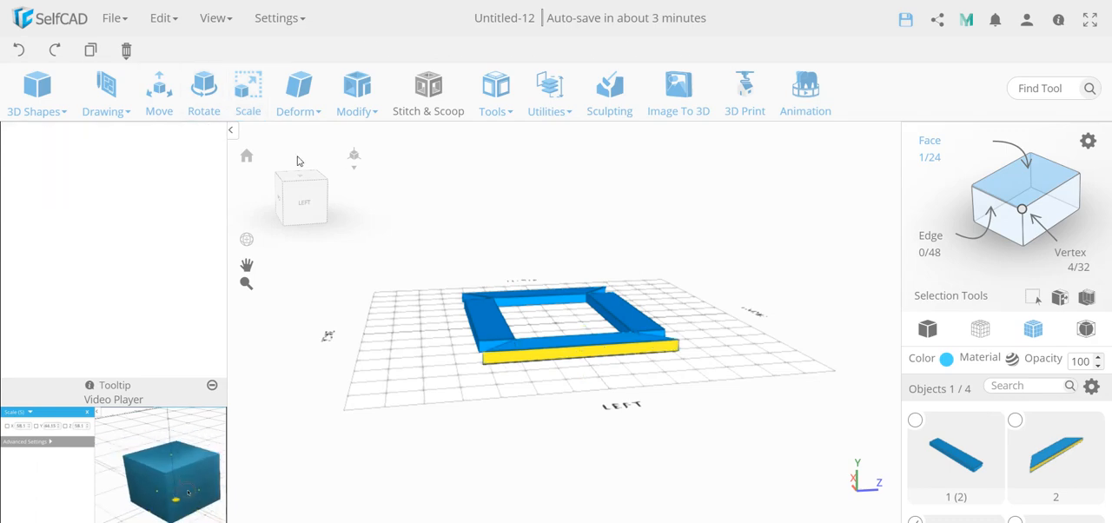
{"action": "left_click", "coordinate": [916, 422]}
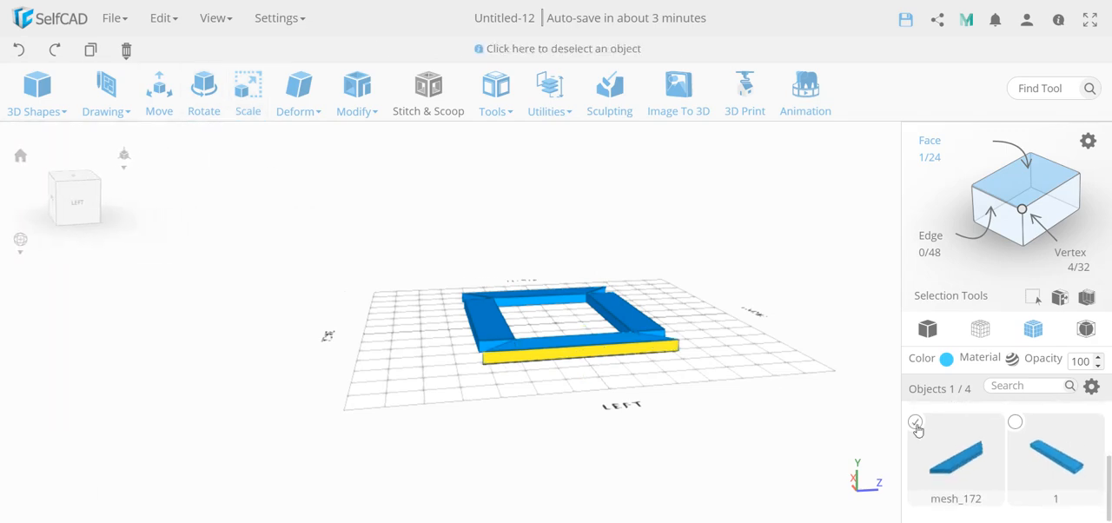
{"action": "left_click", "coordinate": [689, 405]}
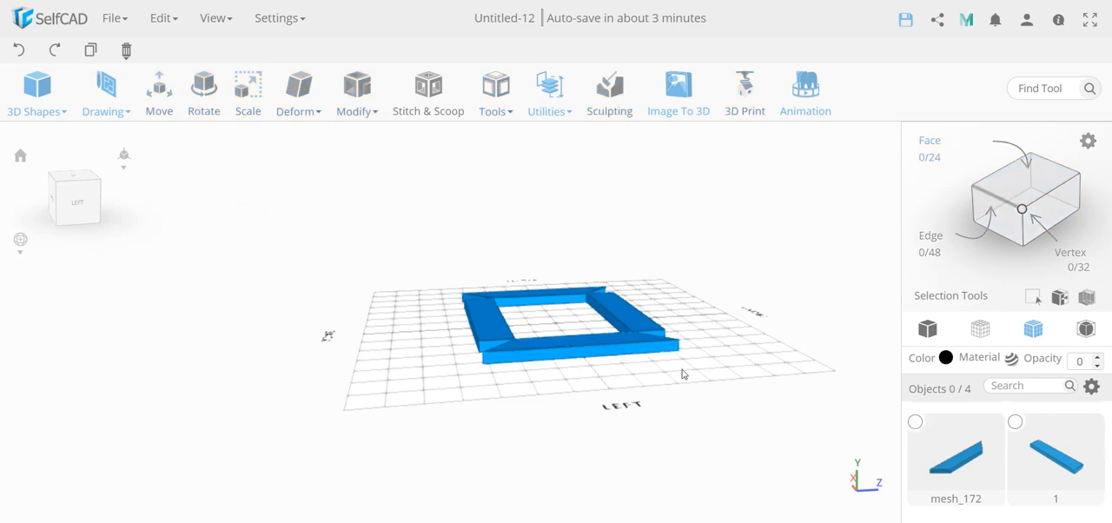
Check the combined dimensions of the two short mitred bars with the Scale tool, and deselect them.
{"action": "scroll", "coordinate": [682, 371], "scroll_direction": "down", "scroll_amount": 5}
{"action": "scroll", "coordinate": [682, 371], "scroll_direction": "up", "scroll_amount": 6}
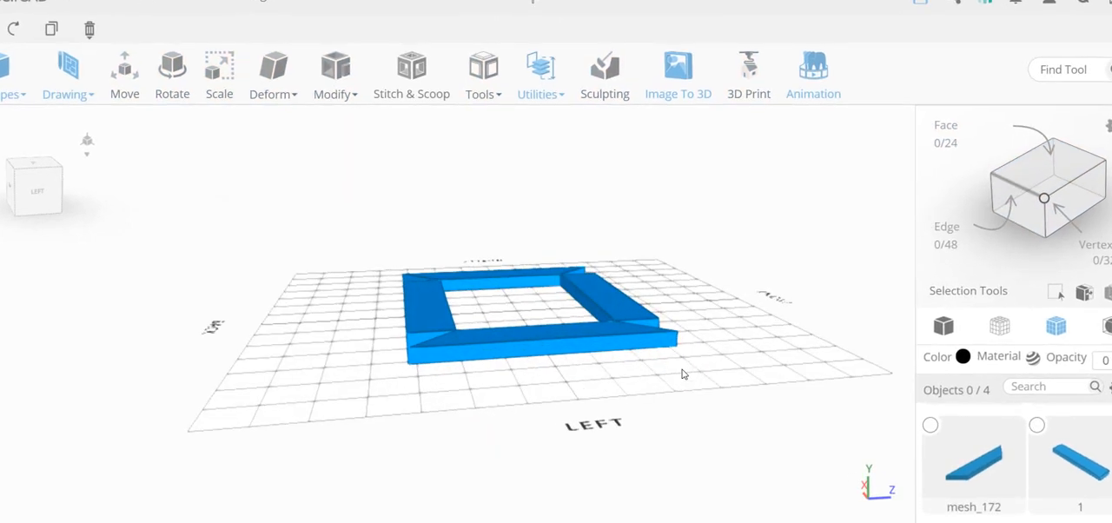
{"action": "right_click_drag", "start_coordinate": [682, 380], "coordinate": [419, 422]}
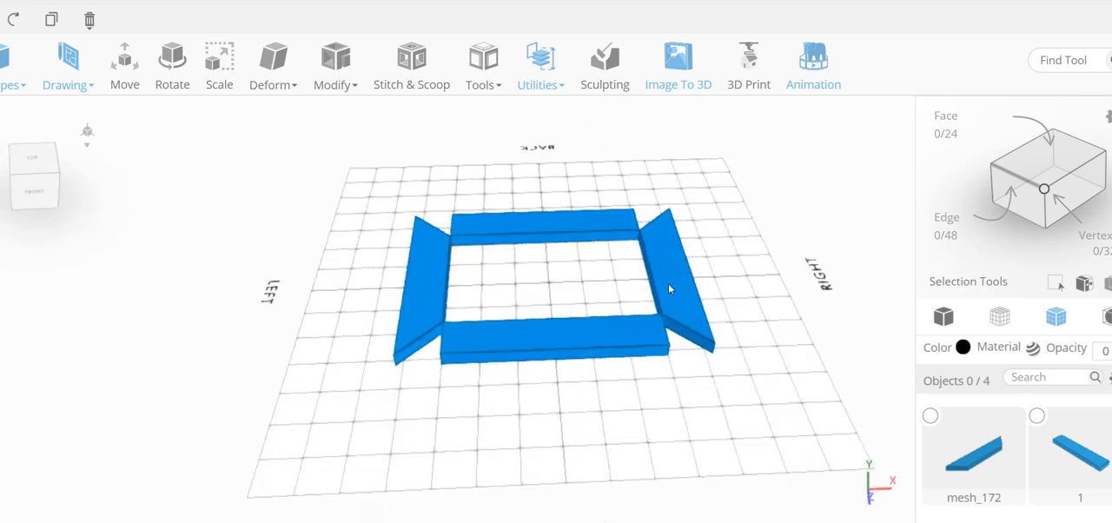
{"action": "left_click", "coordinate": [668, 283]}
{"action": "left_click", "coordinate": [425, 295]}
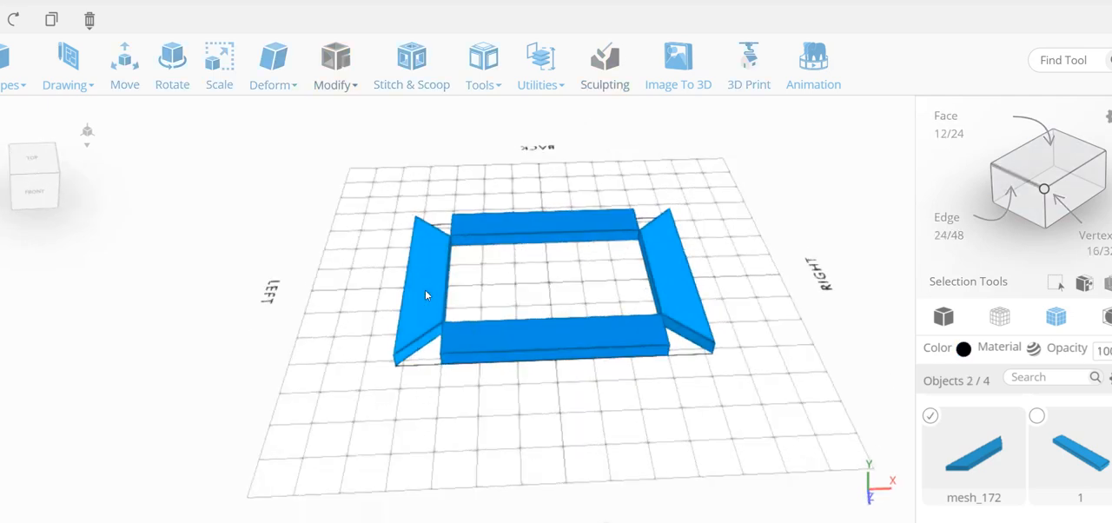
{"action": "key", "text": "s"}
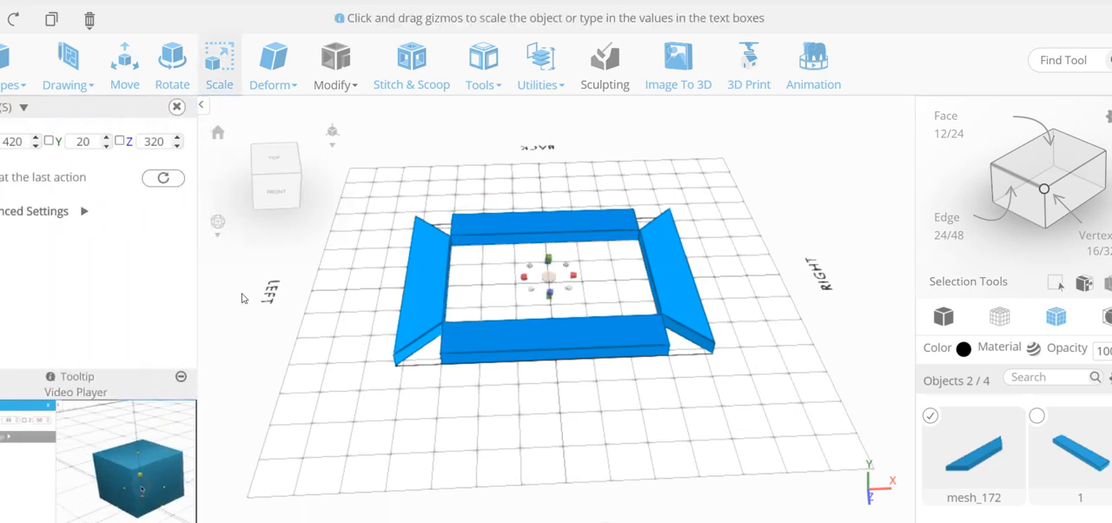
{"action": "scroll", "coordinate": [244, 298], "scroll_direction": "down", "scroll_amount": 10}
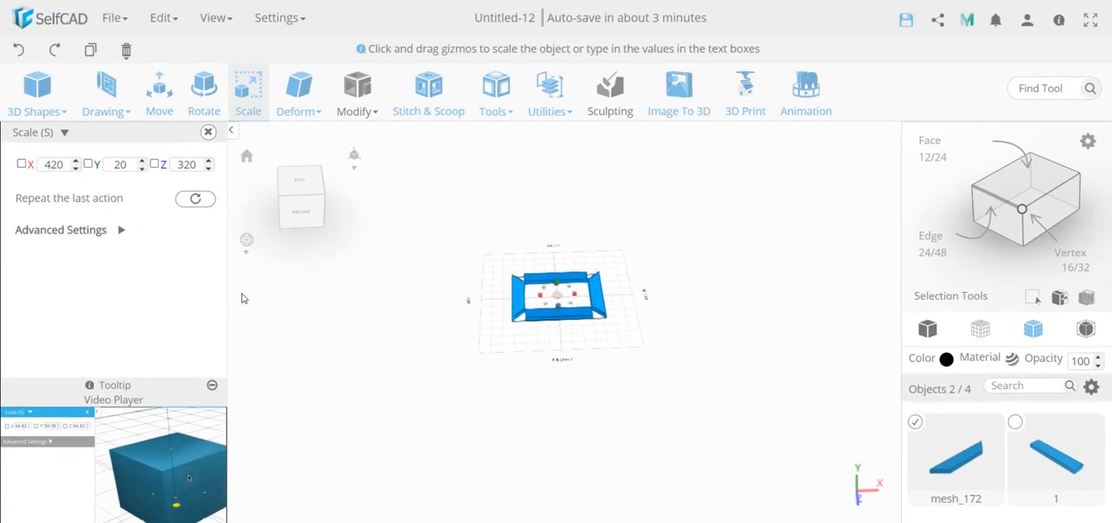
{"action": "scroll", "coordinate": [445, 292], "scroll_direction": "up", "scroll_amount": 6}
{"action": "scroll", "coordinate": [447, 292], "scroll_direction": "up", "scroll_amount": 4}
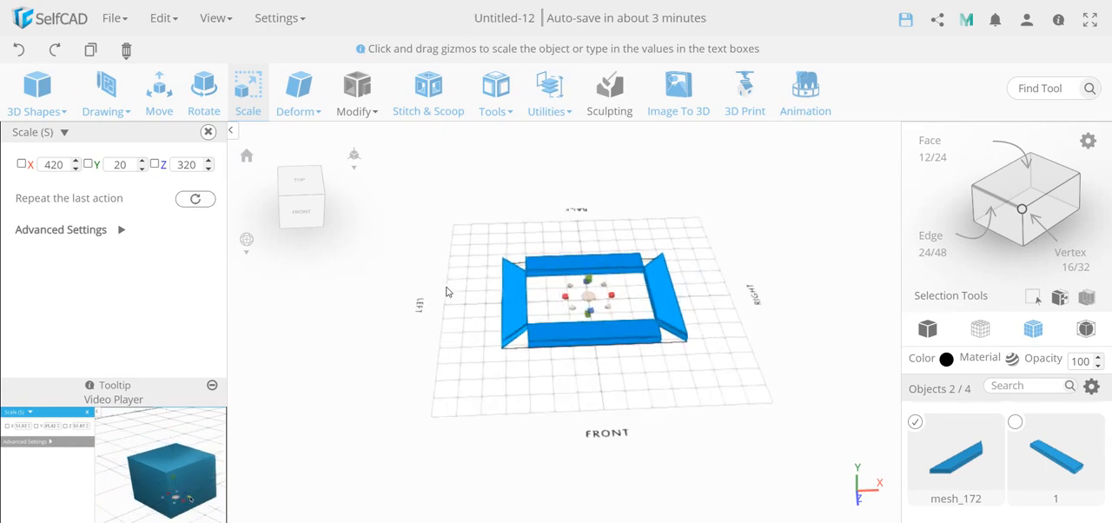
{"action": "left_click", "coordinate": [247, 156]}
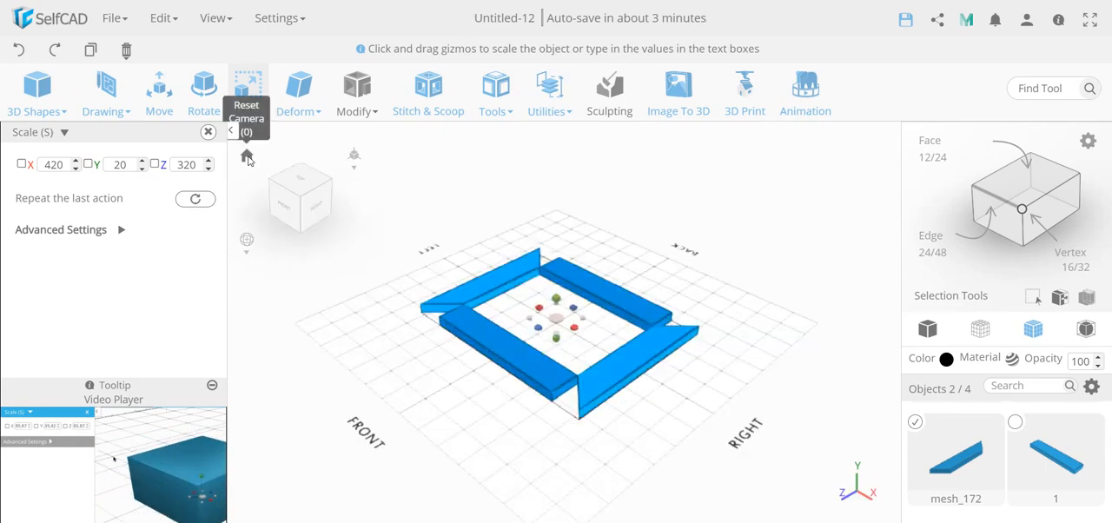
{"action": "left_click", "coordinate": [207, 132]}
{"action": "left_click", "coordinate": [460, 398]}
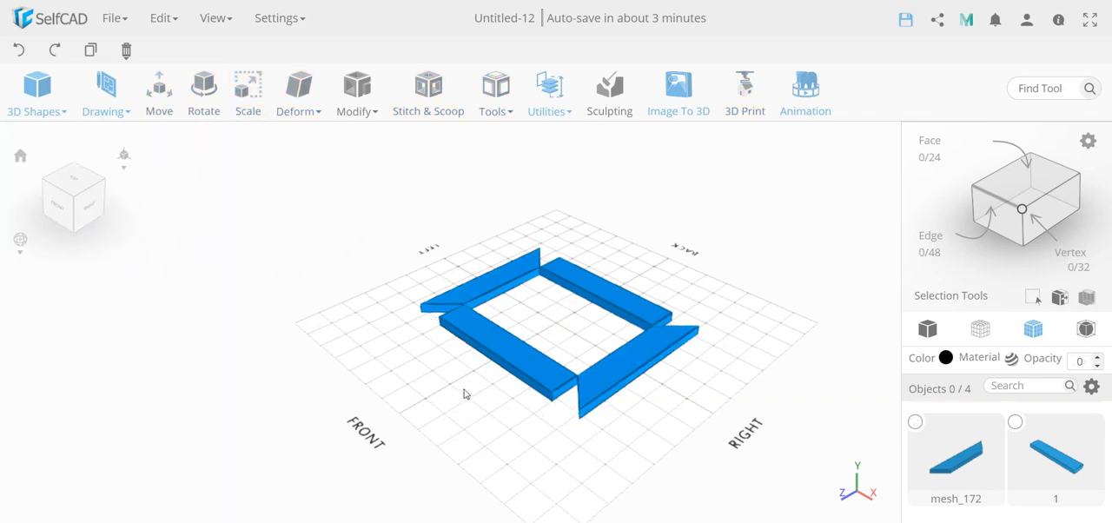
Scale the outer side face of the long bar on the frame's front side to 420 in X, and deselect the bar.
{"action": "left_click", "coordinate": [499, 344]}
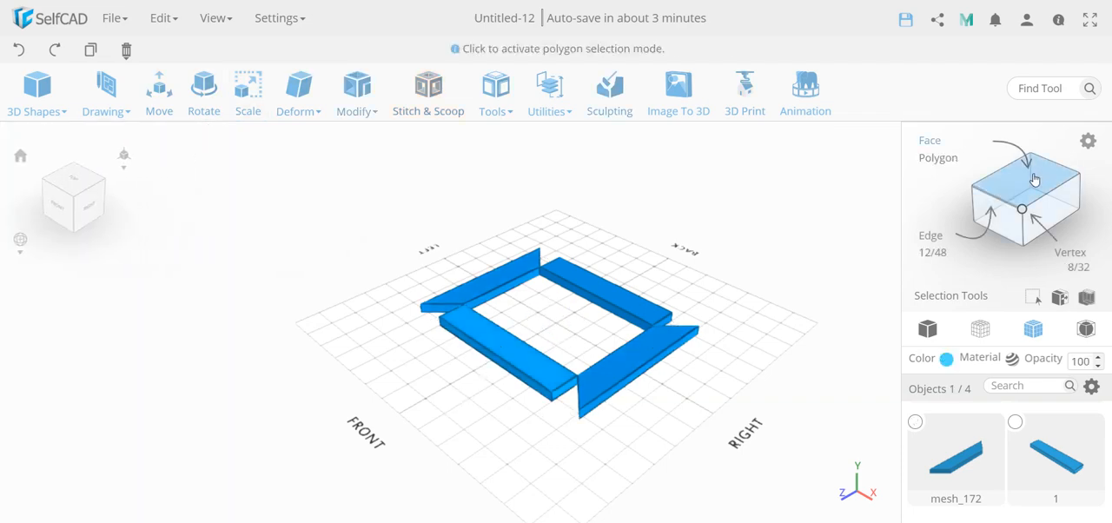
{"action": "left_click", "coordinate": [1034, 179]}
{"action": "left_click", "coordinate": [518, 376]}
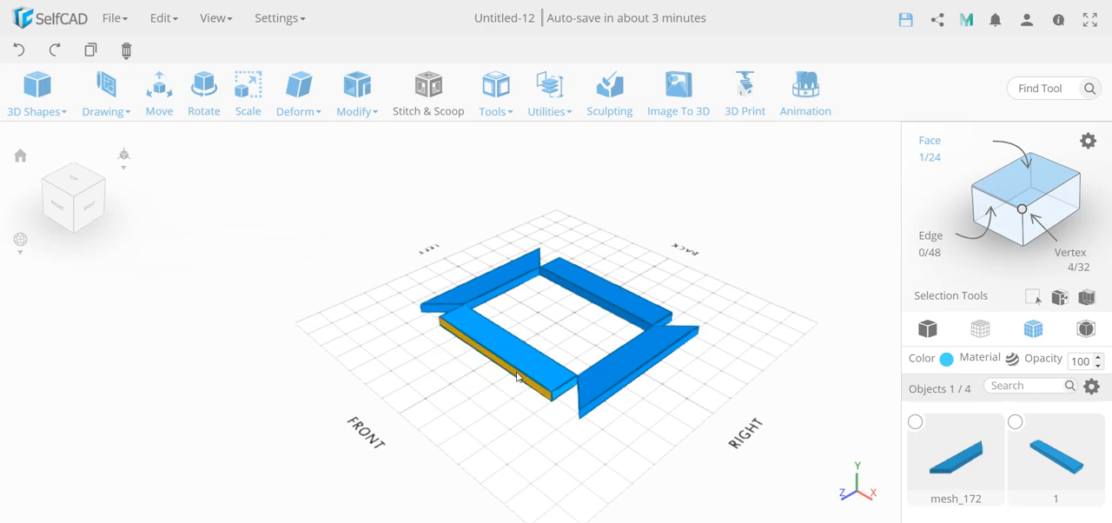
{"action": "key", "text": "s"}
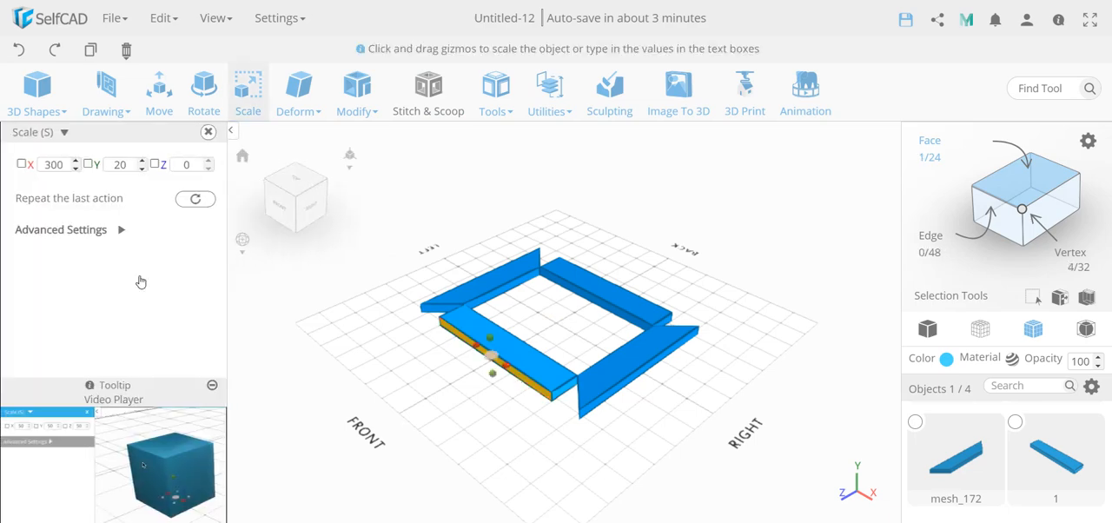
{"action": "double_click", "coordinate": [55, 165]}
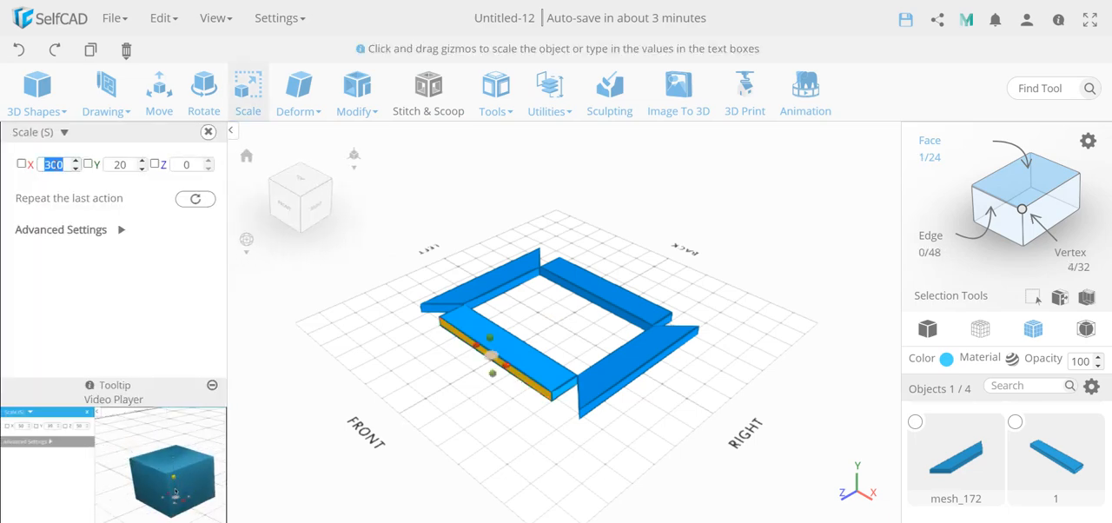
{"action": "type", "text": "420"}
{"action": "key", "text": "Return"}
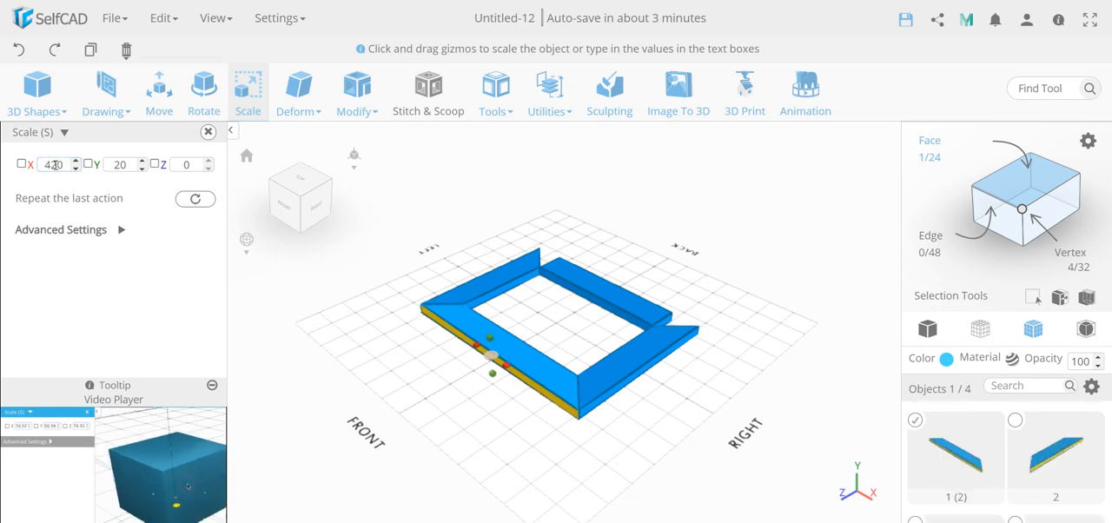
{"action": "left_click", "coordinate": [209, 133]}
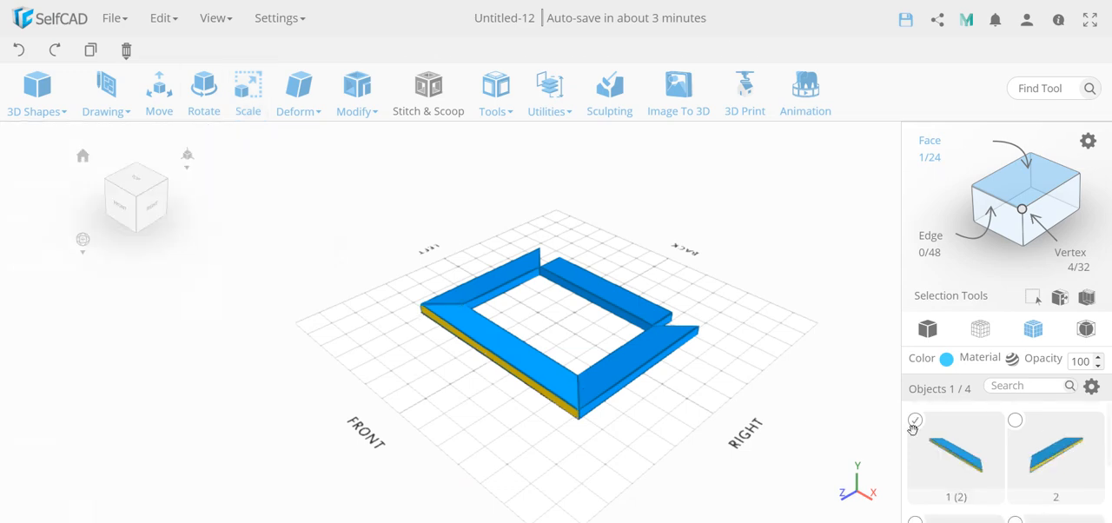
{"action": "left_click", "coordinate": [915, 420]}
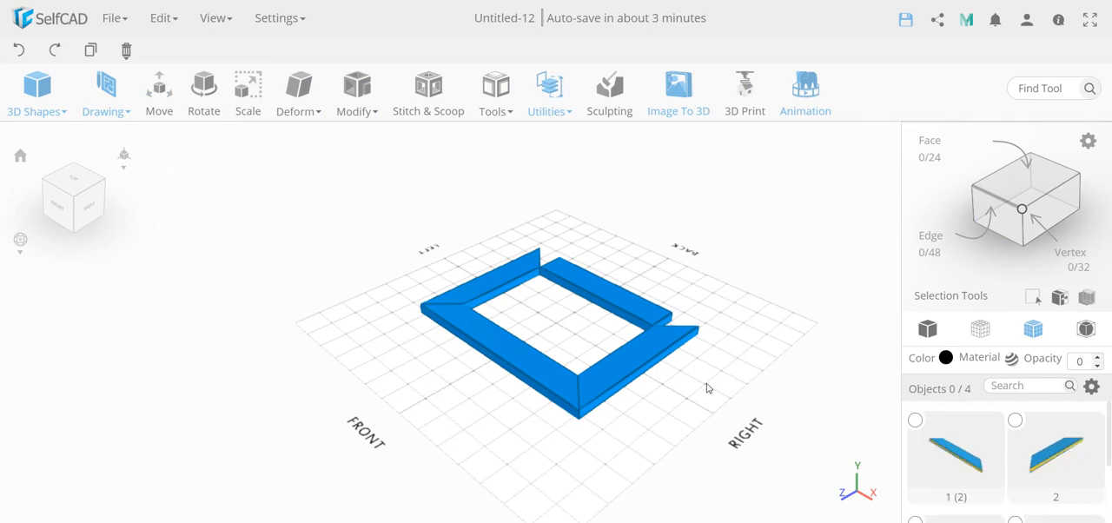
Scale the outer side face of the long bar on the frame's back side to 420 in X, end face selection, and deselect it.
{"action": "left_click_drag", "start_coordinate": [623, 419], "coordinate": [510, 368]}
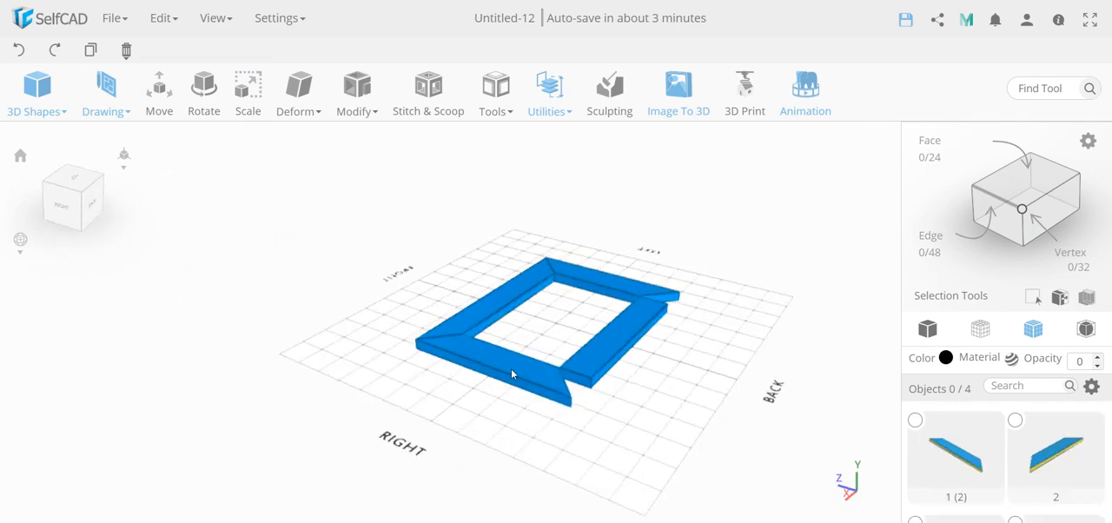
{"action": "left_click", "coordinate": [606, 355]}
{"action": "left_click", "coordinate": [1025, 185]}
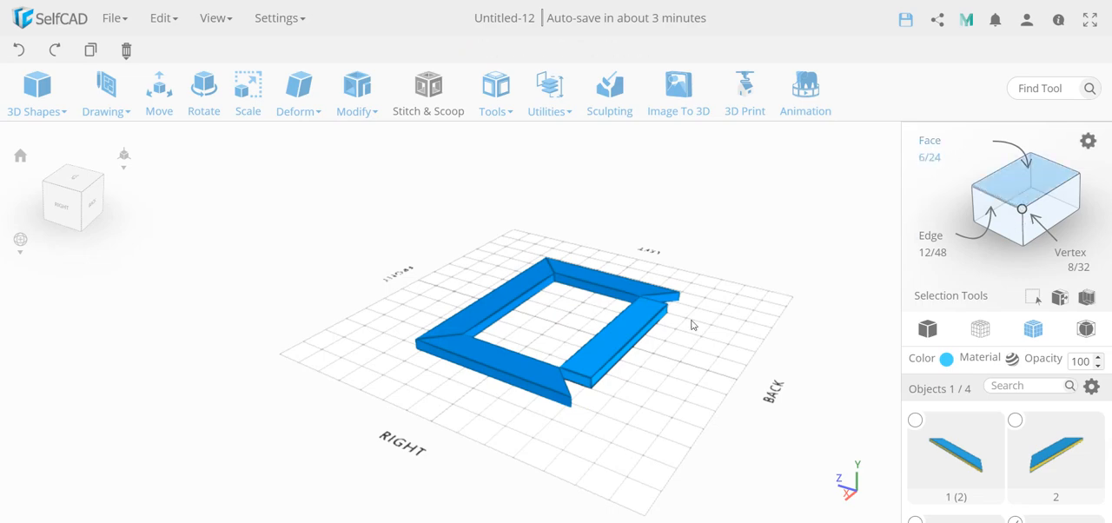
{"action": "left_click", "coordinate": [639, 345]}
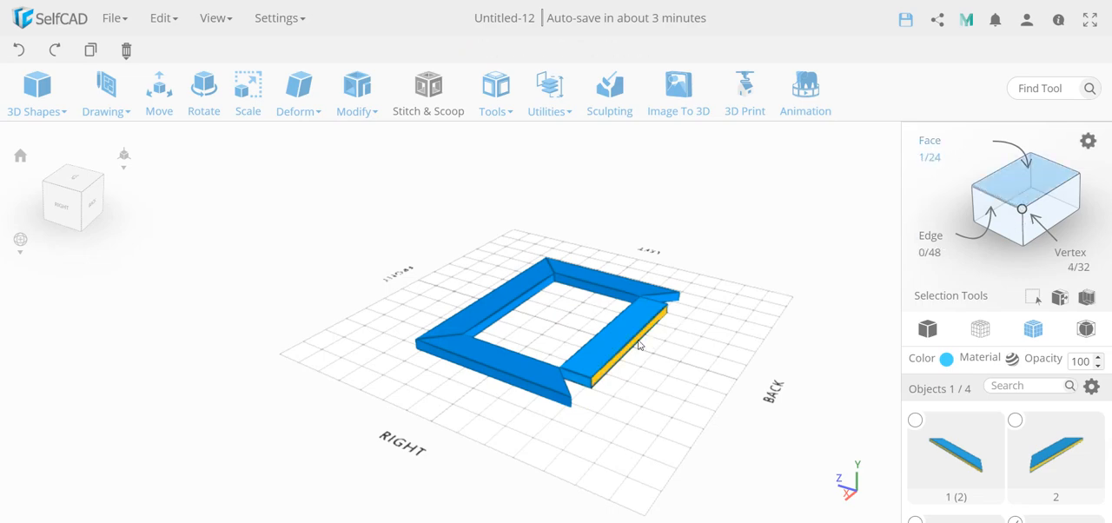
{"action": "key", "text": "s"}
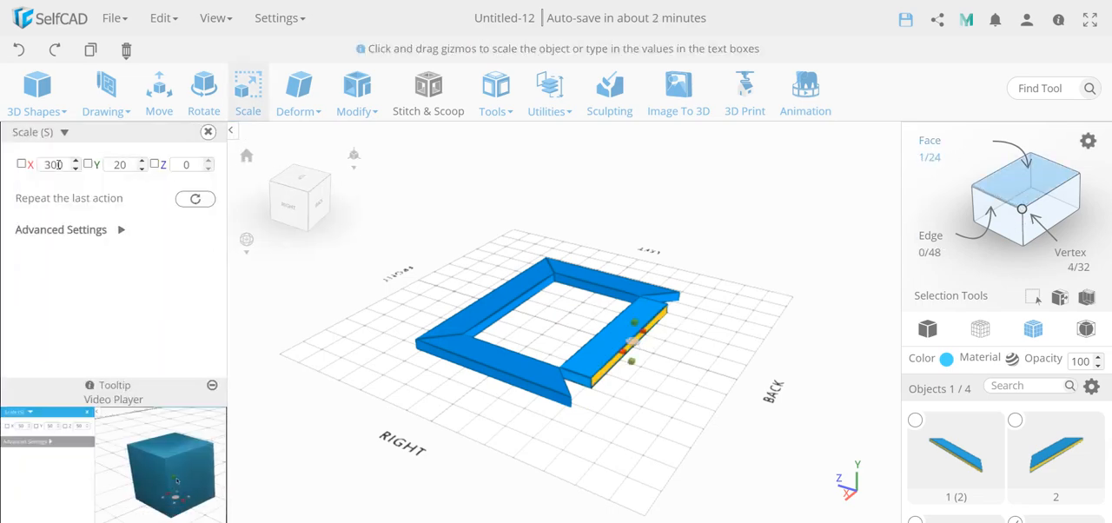
{"action": "double_click", "coordinate": [54, 164]}
{"action": "type", "text": "420"}
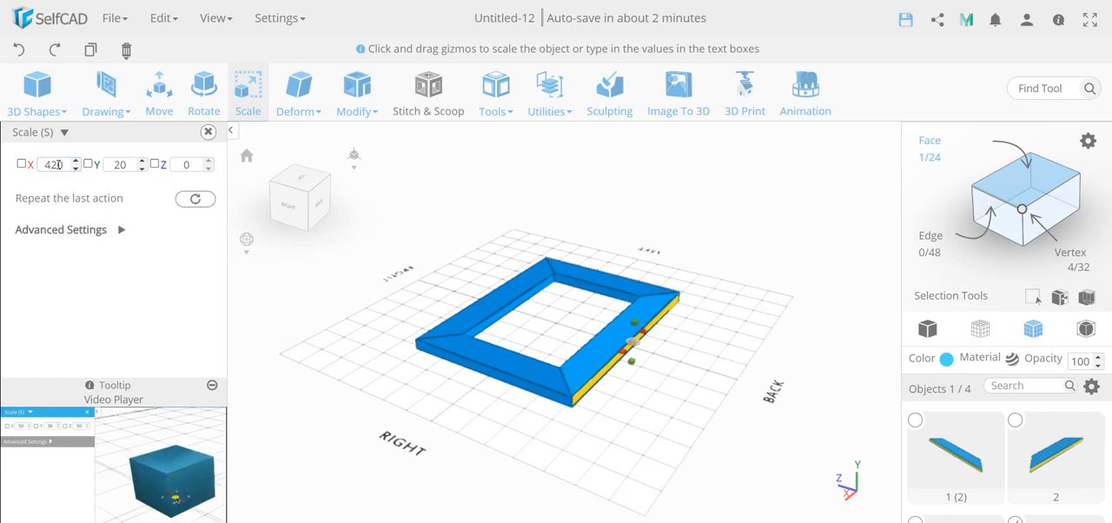
{"action": "left_click", "coordinate": [209, 133]}
{"action": "left_click_drag", "start_coordinate": [382, 348], "coordinate": [738, 403]}
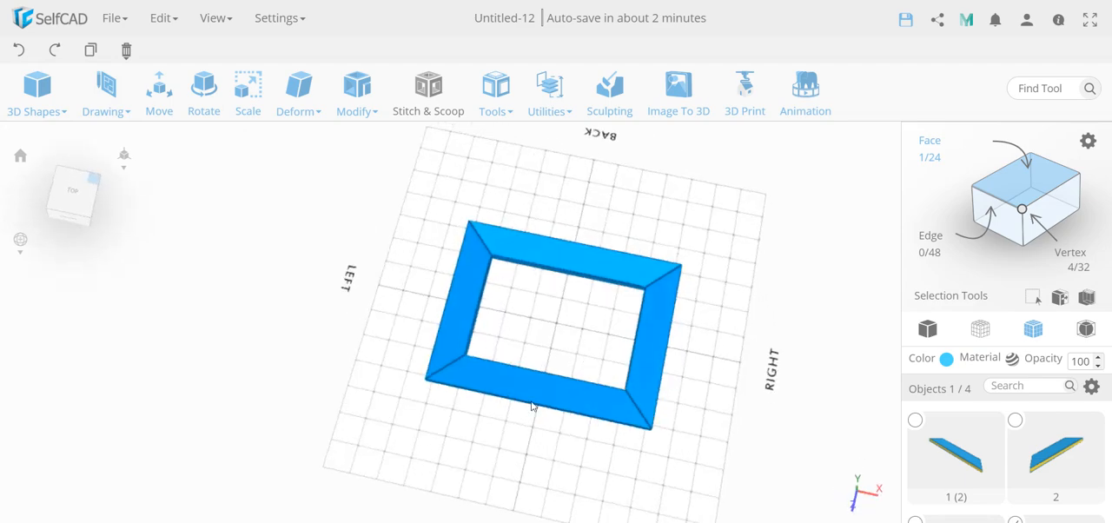
{"action": "left_click", "coordinate": [1036, 186]}
{"action": "scroll", "coordinate": [972, 420], "scroll_direction": "down", "scroll_amount": 2}
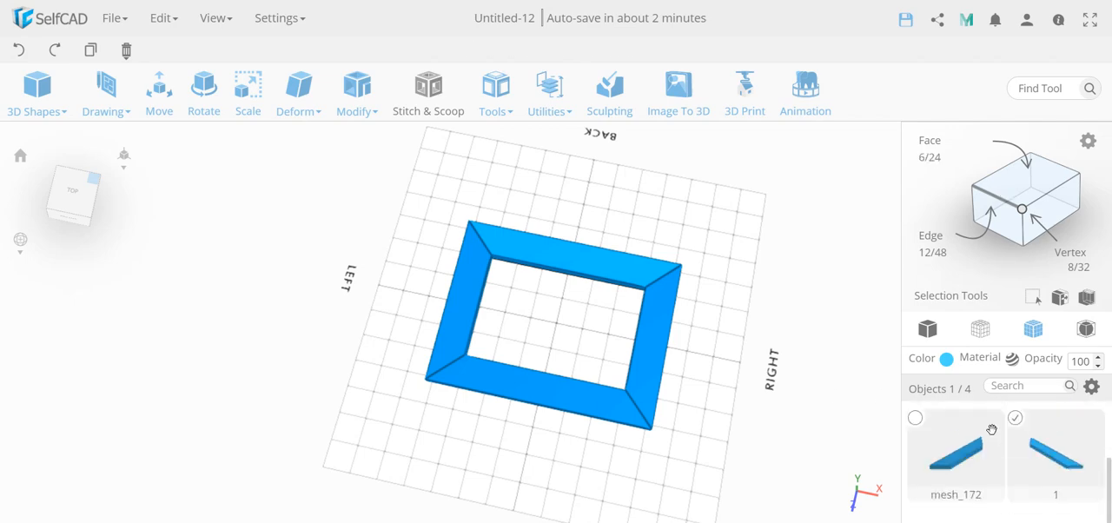
{"action": "left_click", "coordinate": [1016, 419]}
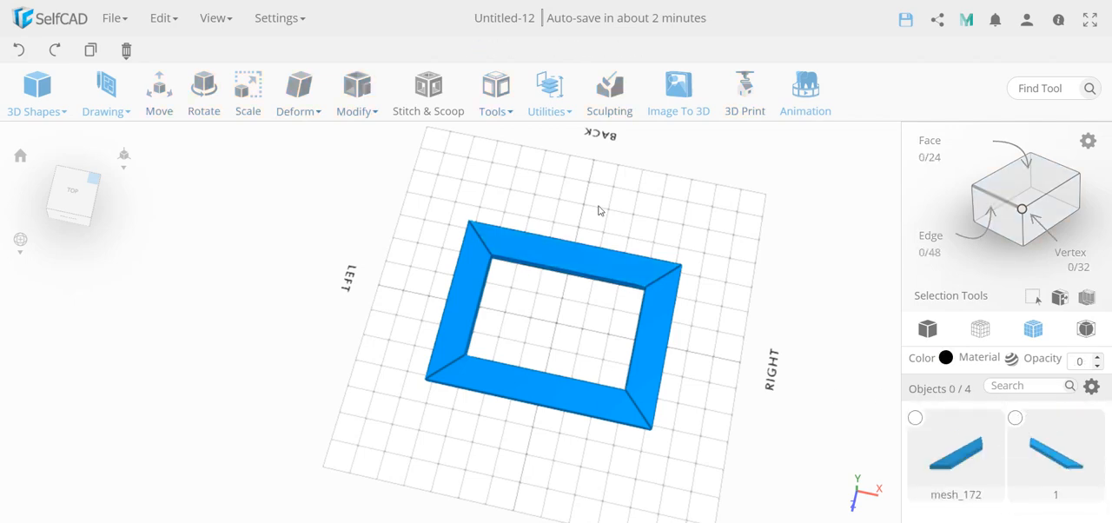
Measure the front bar's outer edge and the mitre angle at the frame's front-right corner.
{"action": "left_click", "coordinate": [548, 102]}
{"action": "left_click", "coordinate": [574, 211]}
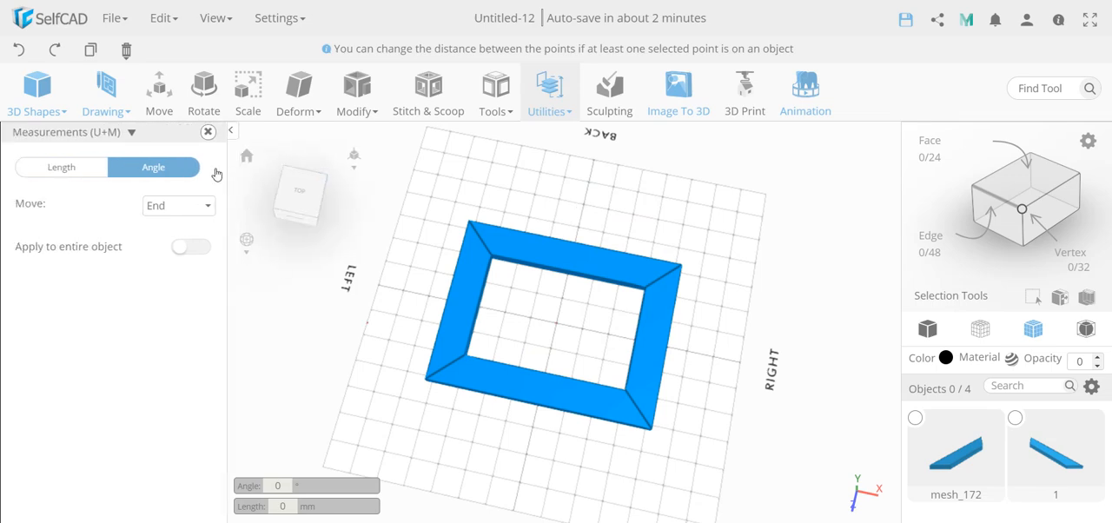
{"action": "left_click", "coordinate": [426, 383]}
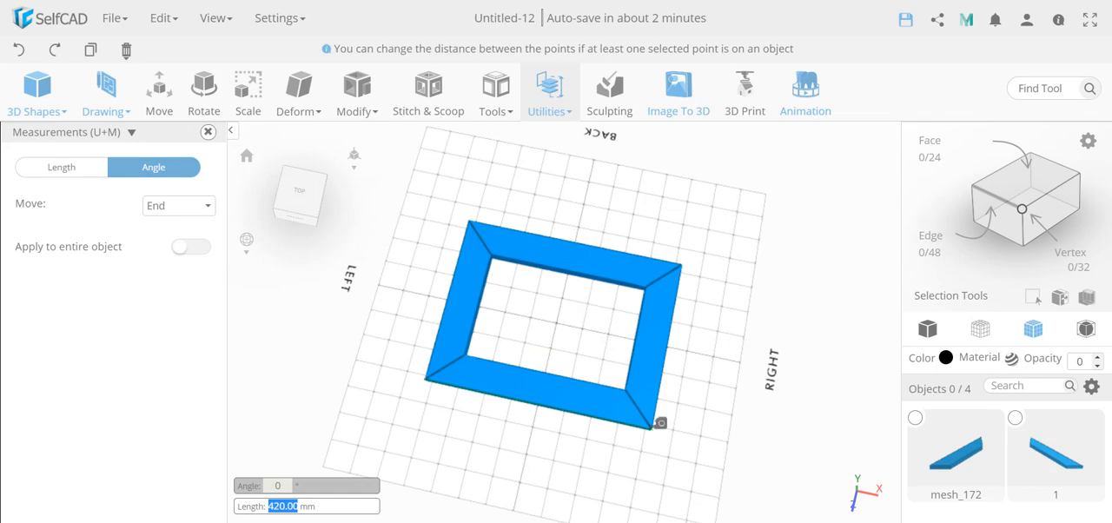
{"action": "left_click", "coordinate": [657, 423]}
{"action": "left_click", "coordinate": [636, 395]}
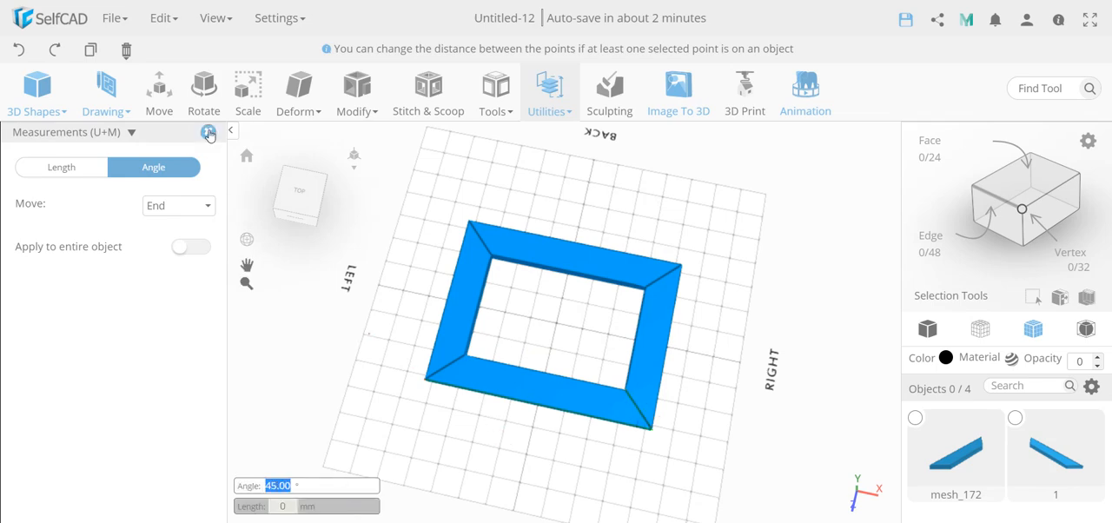
{"action": "left_click", "coordinate": [208, 131]}
Delete all four bars of the frame from the scene.
{"action": "right_click_drag", "start_coordinate": [524, 443], "coordinate": [537, 417]}
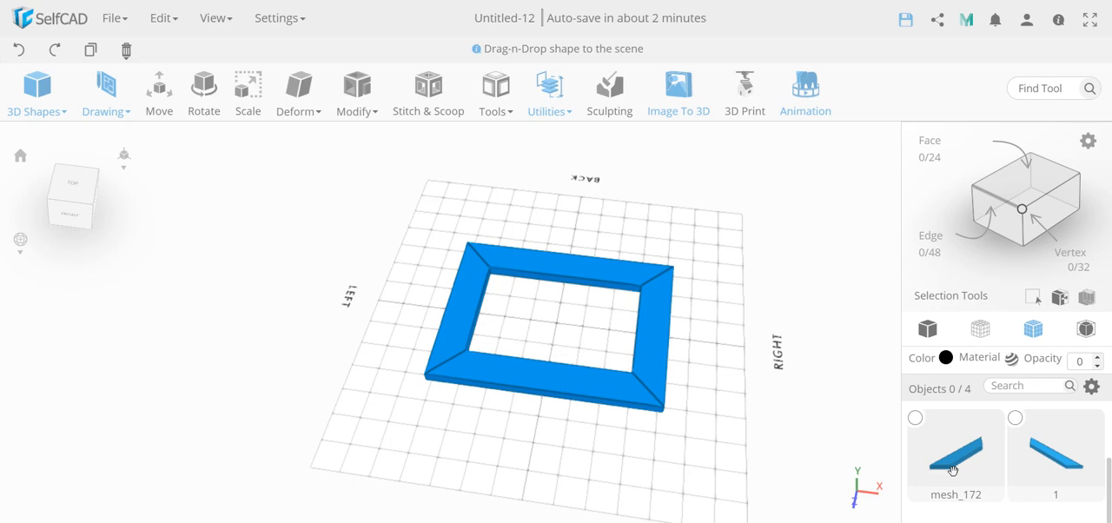
{"action": "scroll", "coordinate": [953, 471], "scroll_direction": "up", "scroll_amount": 2}
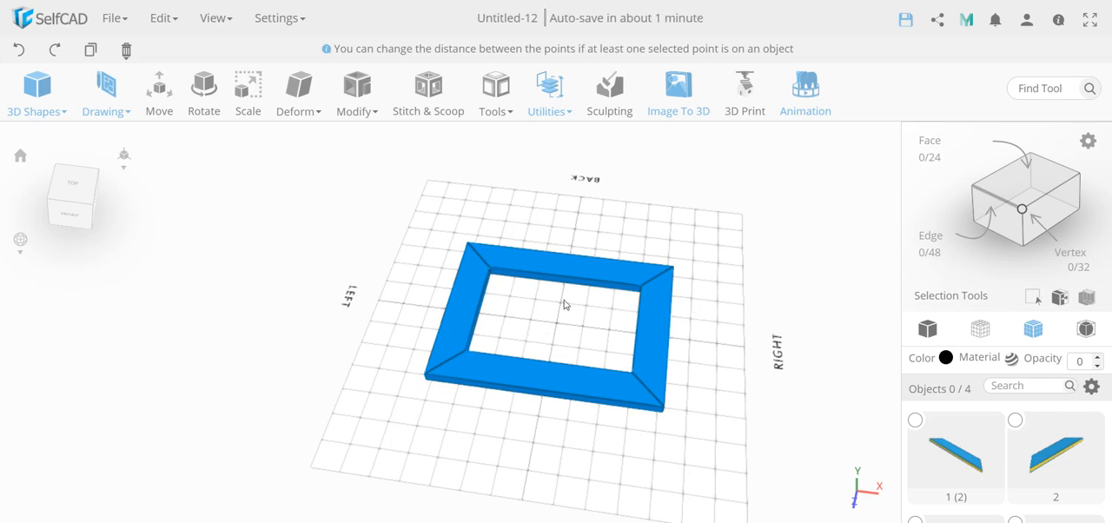
{"action": "mouse_move", "coordinate": [126, 47]}
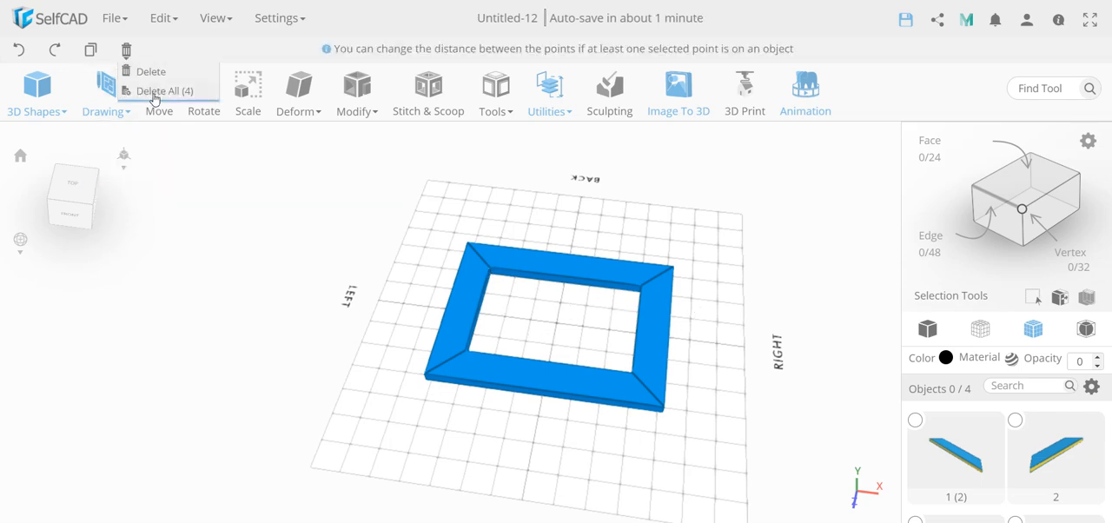
{"action": "left_click", "coordinate": [154, 91]}
{"action": "left_click", "coordinate": [526, 335]}
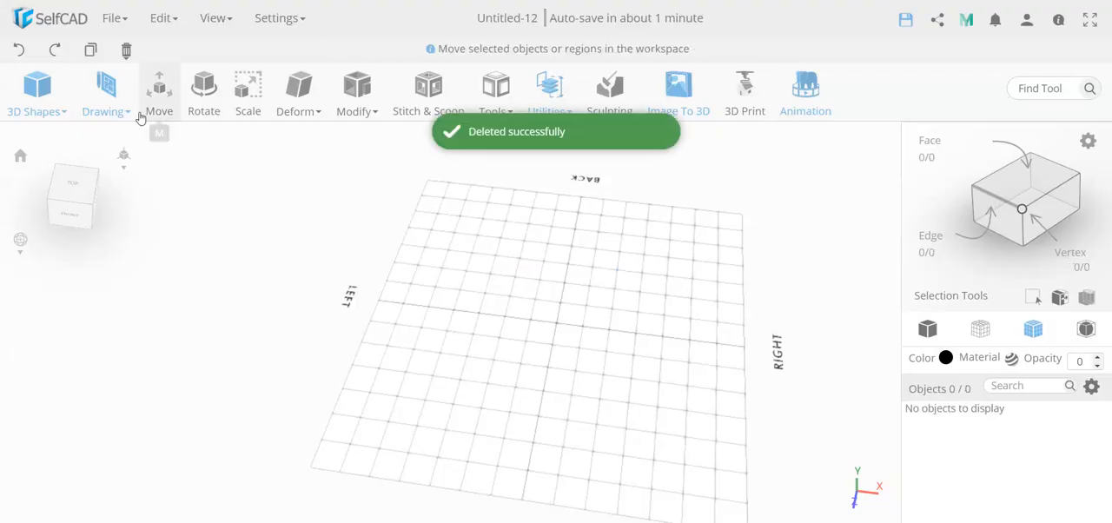
Add a cube near the grid's centre and stretch it towards the right side to about 267 in X.
{"action": "mouse_move", "coordinate": [53, 93]}
{"action": "left_click_drag", "start_coordinate": [46, 144], "coordinate": [551, 323]}
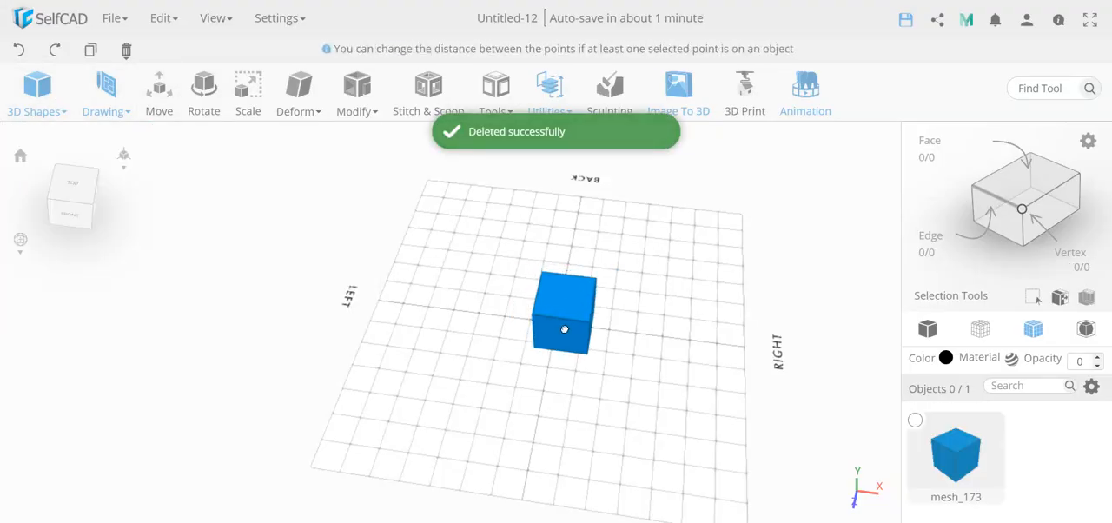
{"action": "key", "text": "s"}
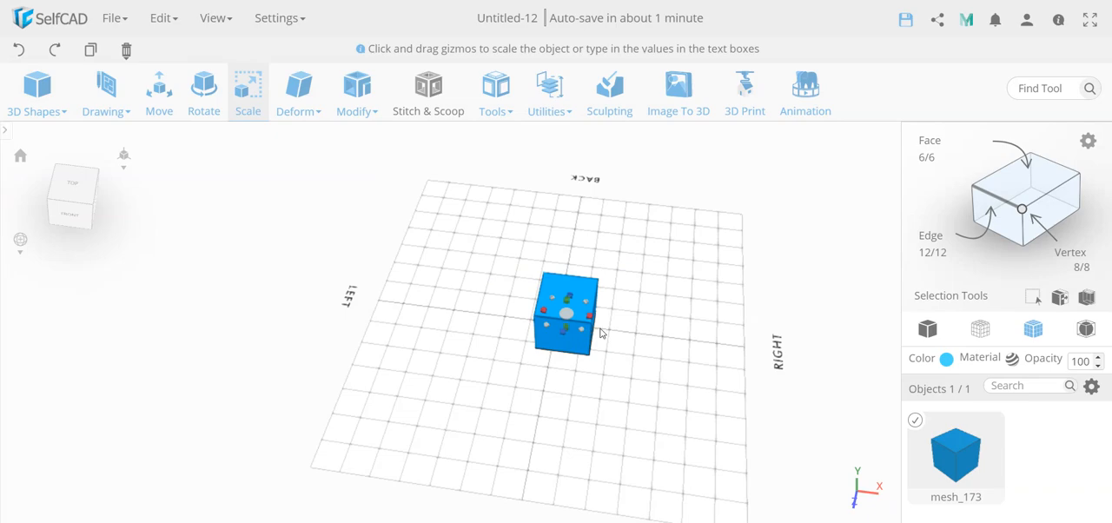
{"action": "left_click_drag", "start_coordinate": [590, 318], "coordinate": [683, 319]}
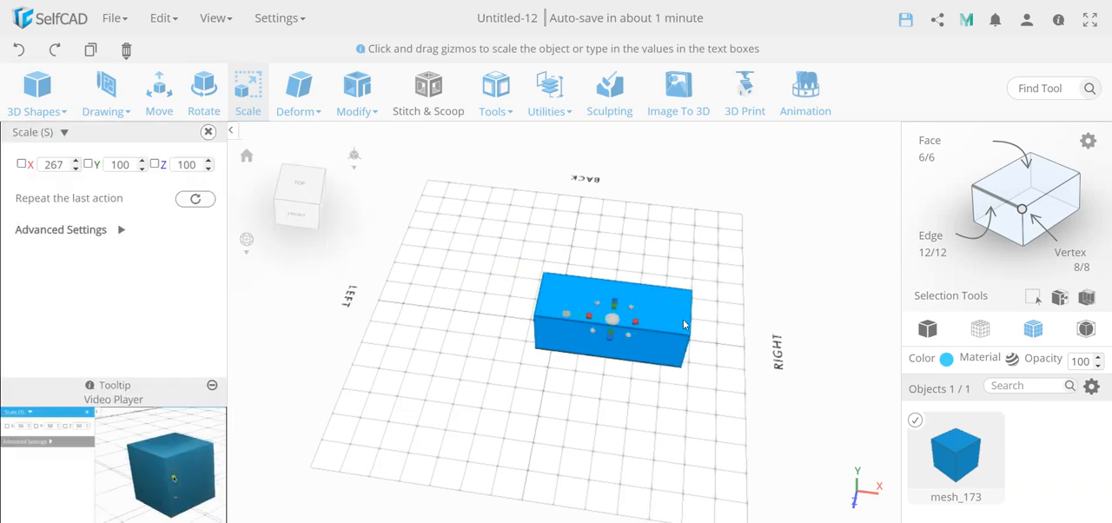
{"action": "left_click", "coordinate": [209, 133]}
{"action": "left_click", "coordinate": [311, 113]}
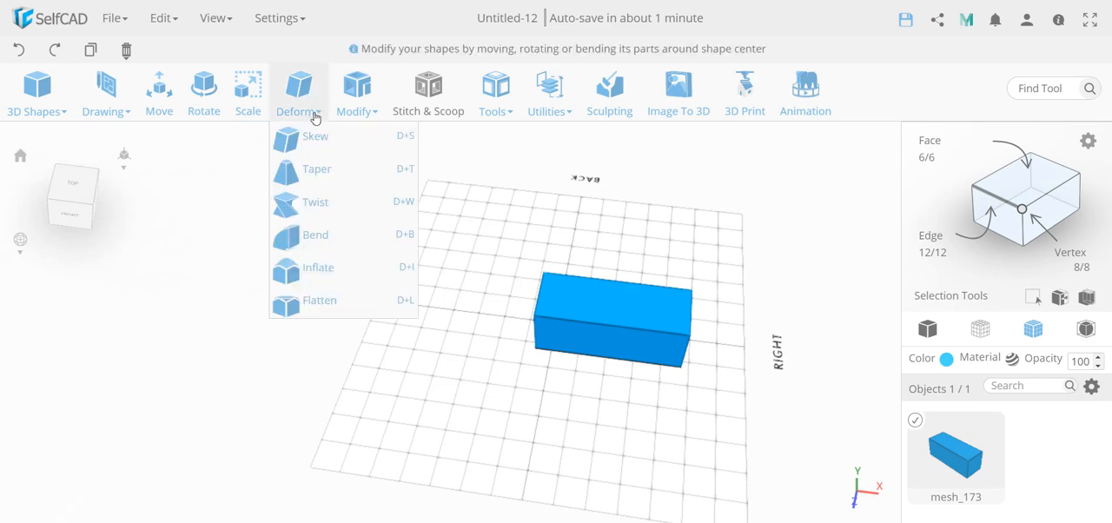
{"action": "mouse_move", "coordinate": [363, 115]}
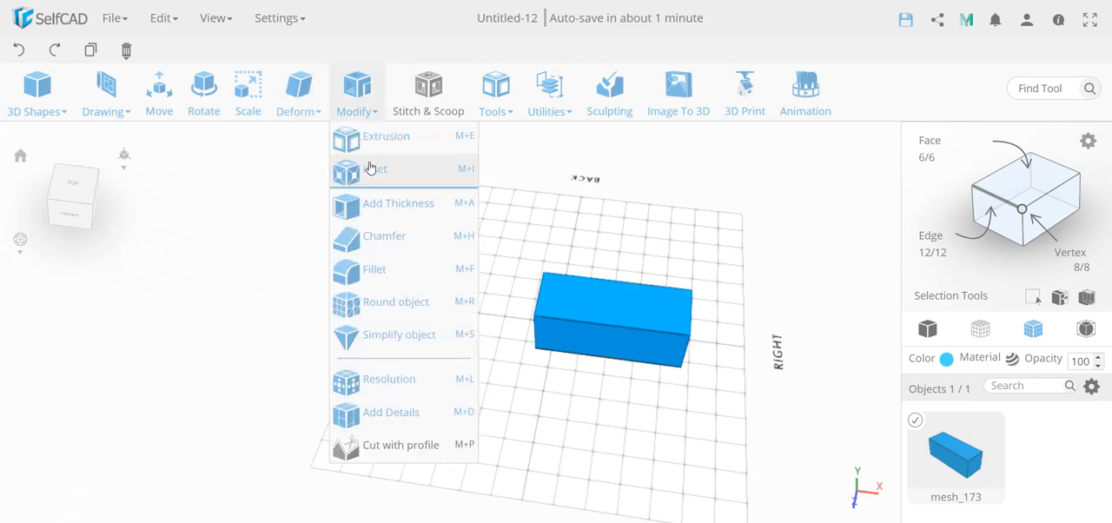
{"action": "left_click", "coordinate": [370, 168]}
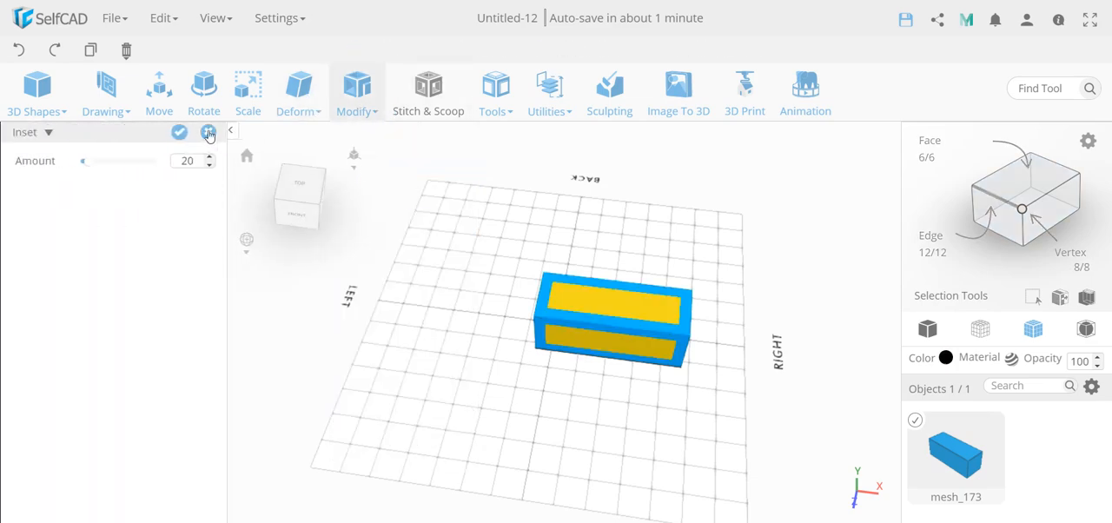
{"action": "left_click", "coordinate": [208, 133]}
{"action": "left_click", "coordinate": [546, 291]}
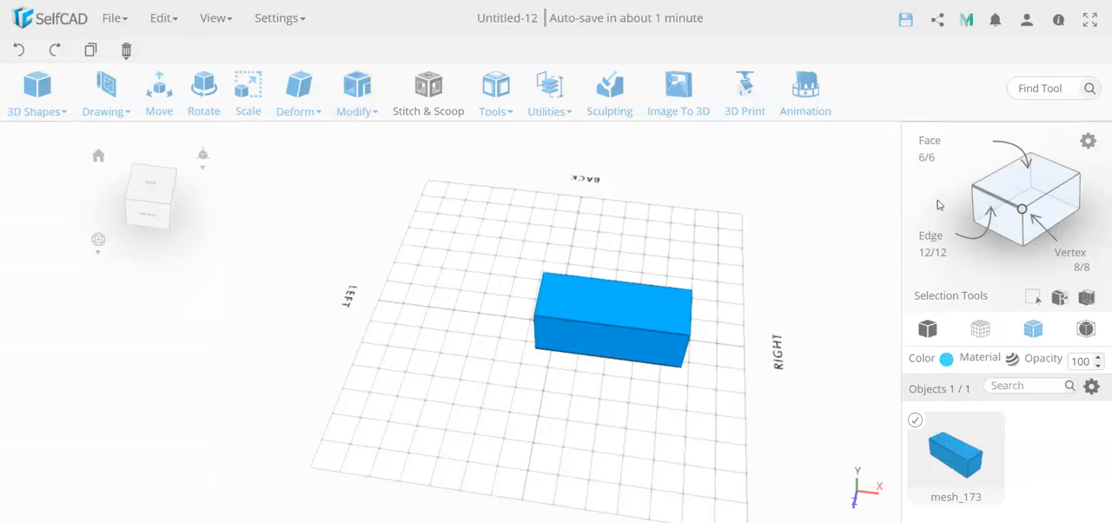
Select only the box's top face and inset it by 20.
{"action": "left_click", "coordinate": [1025, 178]}
{"action": "left_click", "coordinate": [648, 317]}
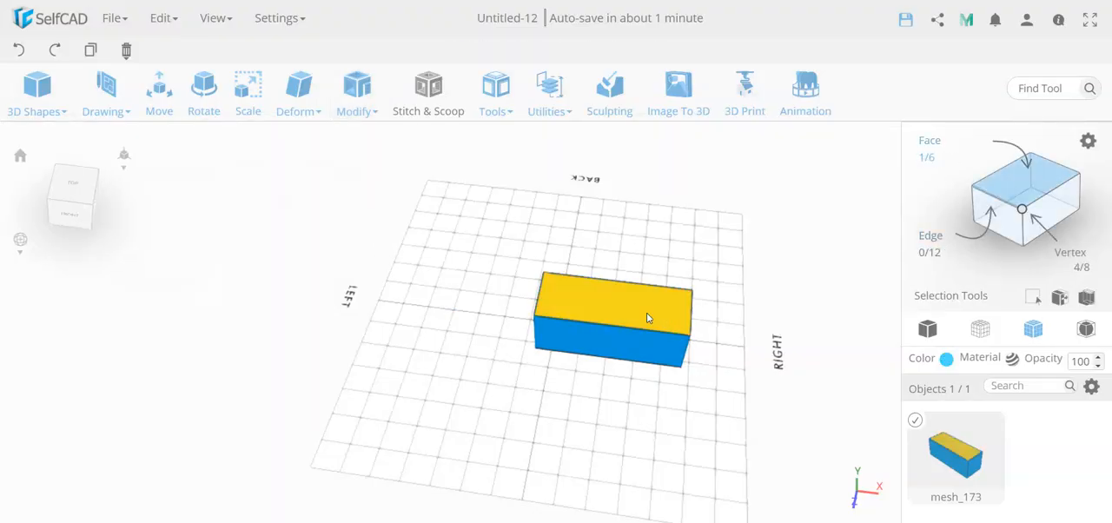
{"action": "left_click", "coordinate": [356, 95]}
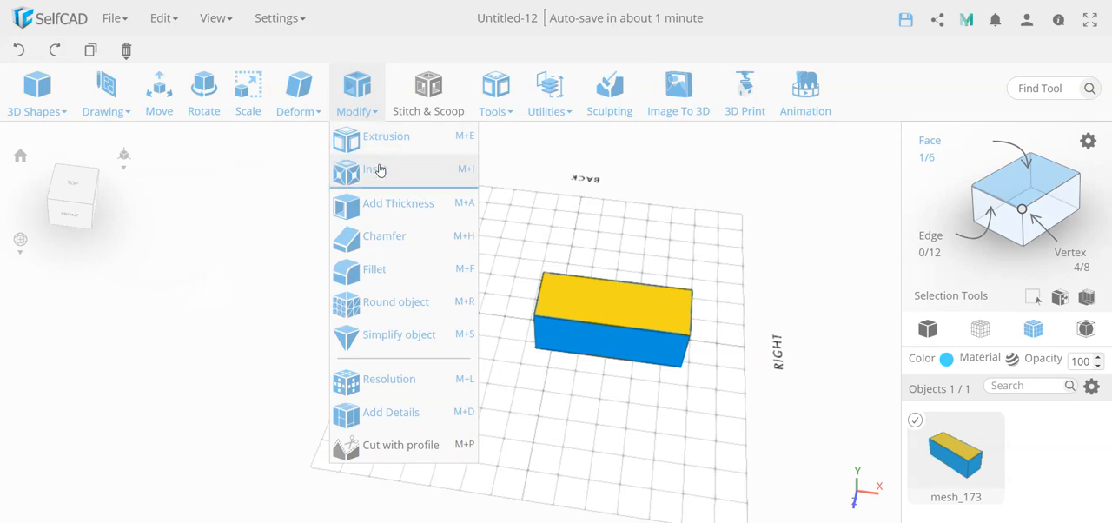
{"action": "left_click", "coordinate": [380, 168]}
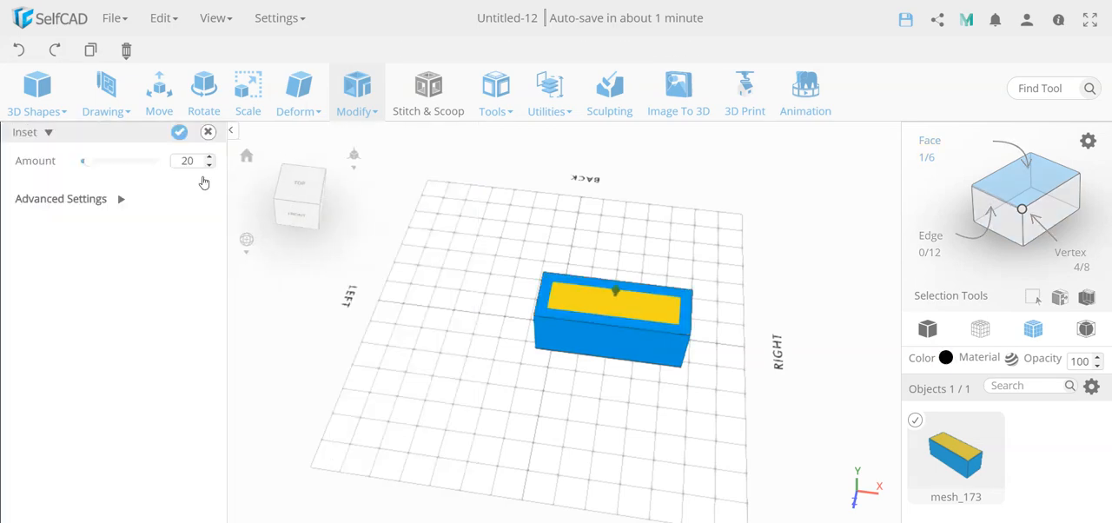
{"action": "left_click", "coordinate": [179, 133]}
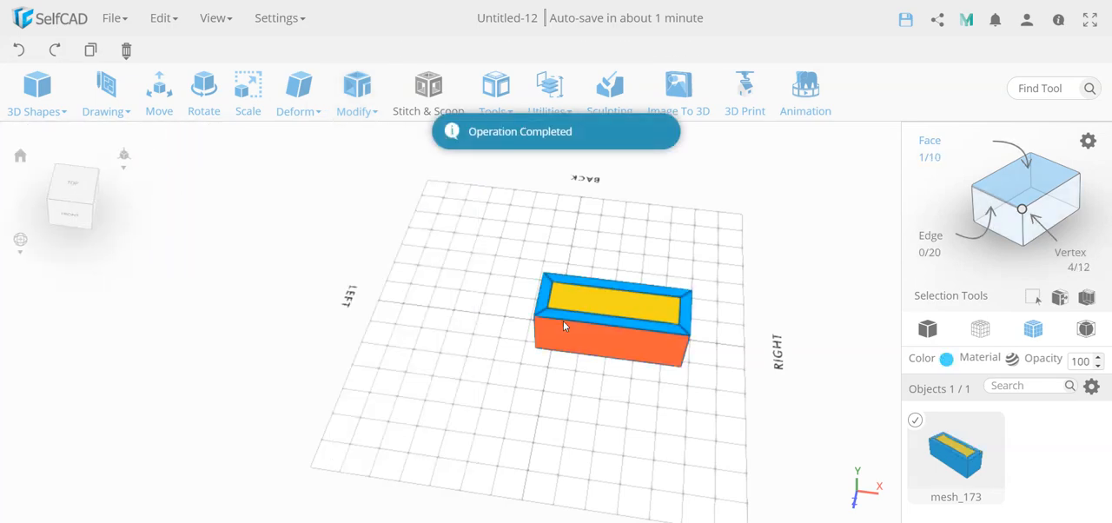
Try to scale the inset top face in X, undo back past the inset, and restore the inset by 20.
{"action": "scroll", "coordinate": [593, 337], "scroll_direction": "up", "scroll_amount": 3}
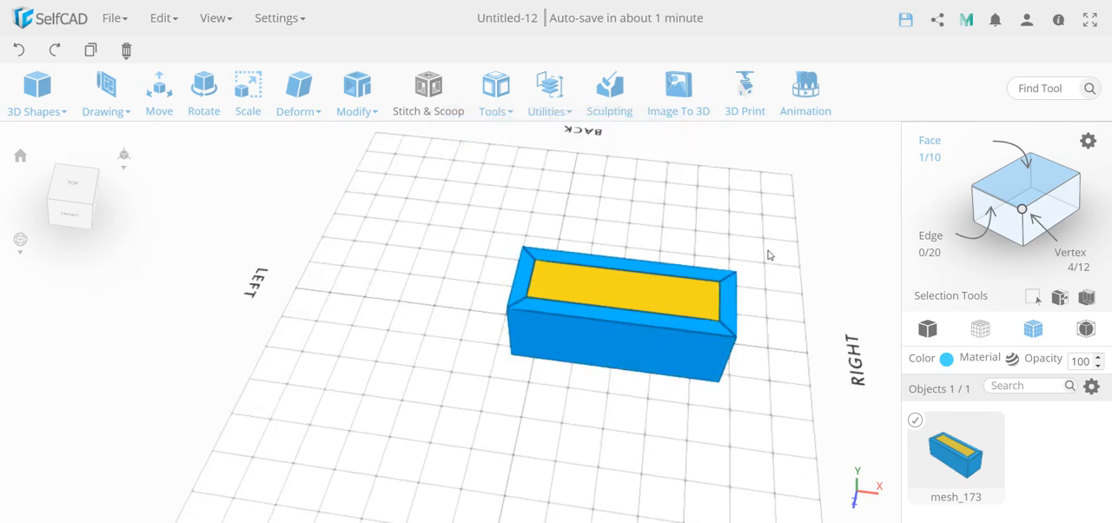
{"action": "right_click_drag", "start_coordinate": [756, 240], "coordinate": [746, 273]}
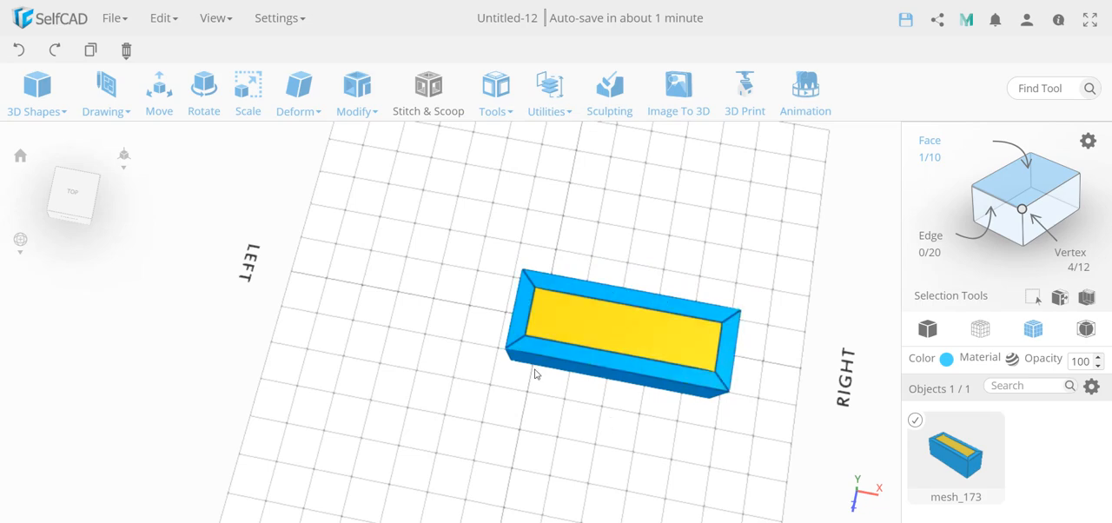
{"action": "left_click", "coordinate": [247, 103]}
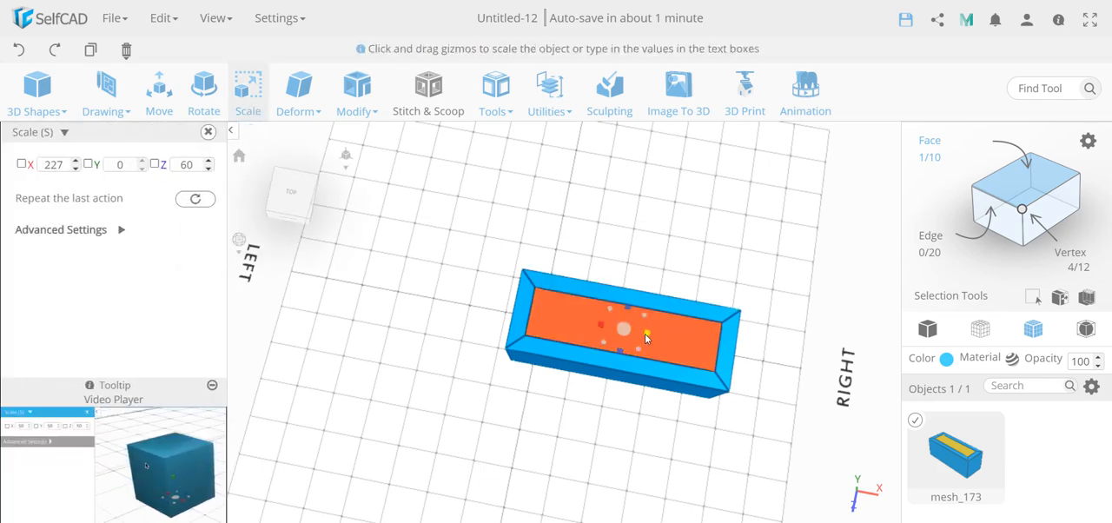
{"action": "mouse_move", "coordinate": [645, 333]}
{"action": "left_mouse_down"}
{"action": "mouse_move", "coordinate": [616, 330]}
{"action": "mouse_move", "coordinate": [647, 330]}
{"action": "left_mouse_up"}
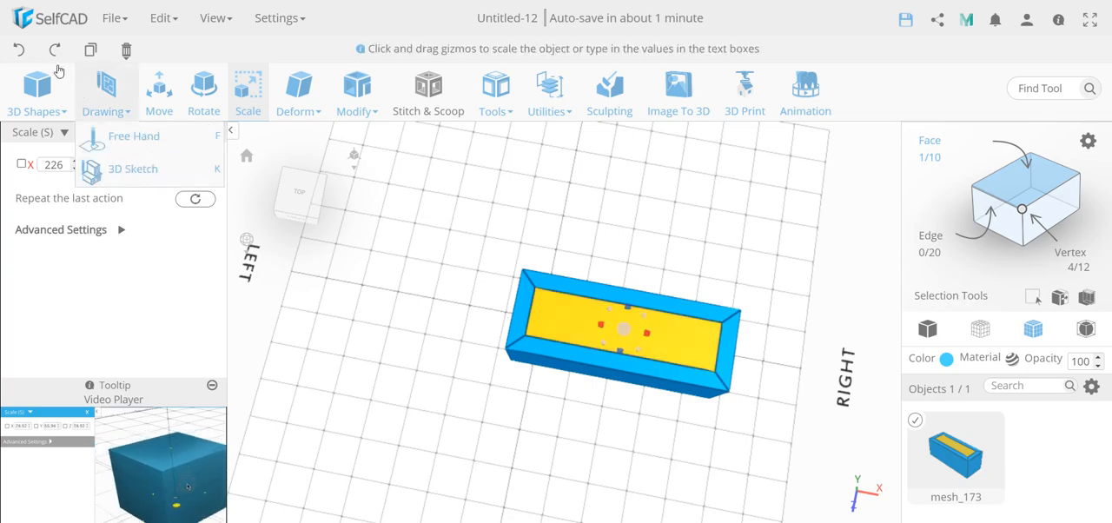
{"action": "left_click", "coordinate": [18, 49]}
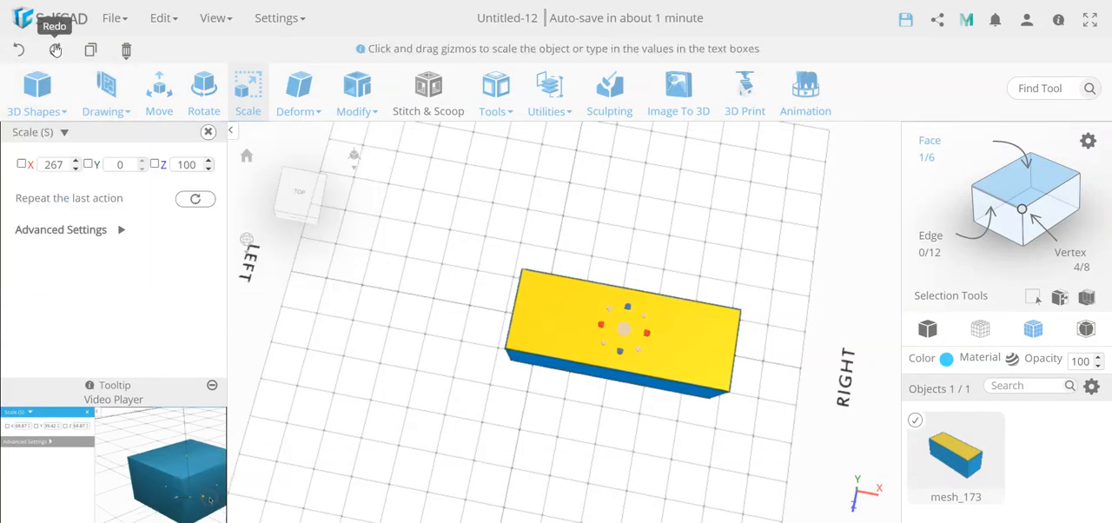
{"action": "left_click", "coordinate": [55, 49]}
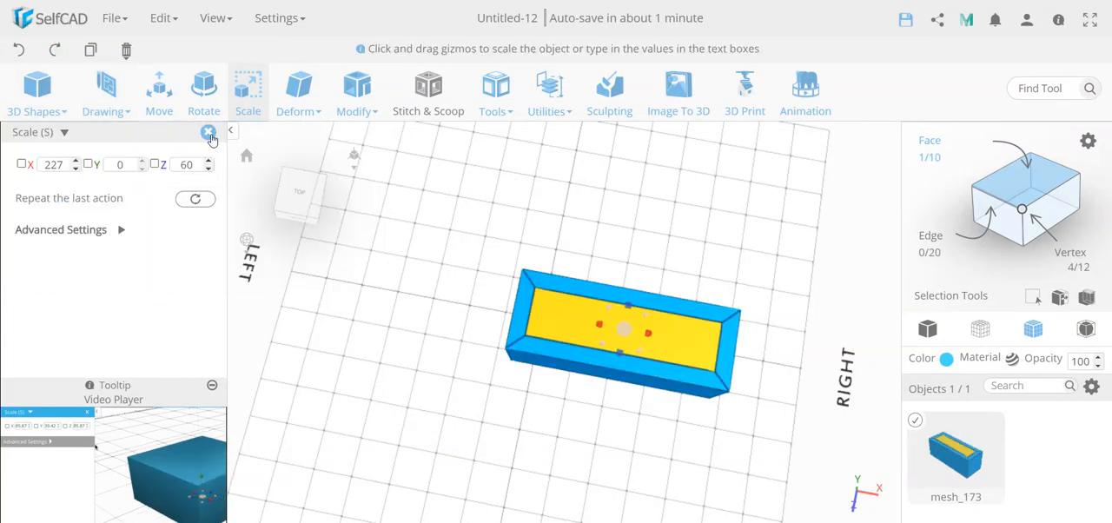
{"action": "left_click", "coordinate": [209, 135]}
Clear the face selection, select the two short inner edges of the inset, and scale them from the left side to 215 in X.
{"action": "key", "text": "ctrl+a"}
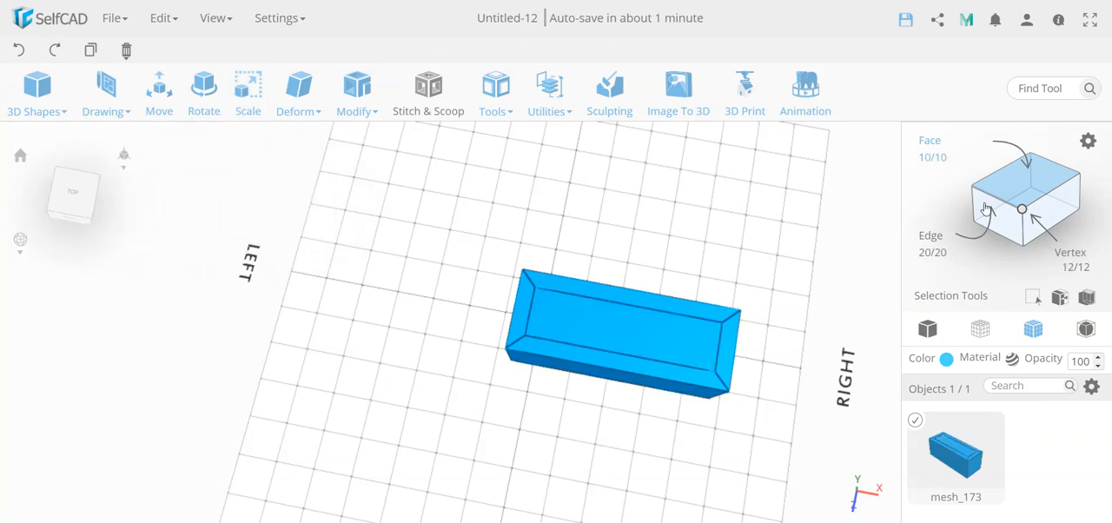
{"action": "left_click", "coordinate": [997, 205]}
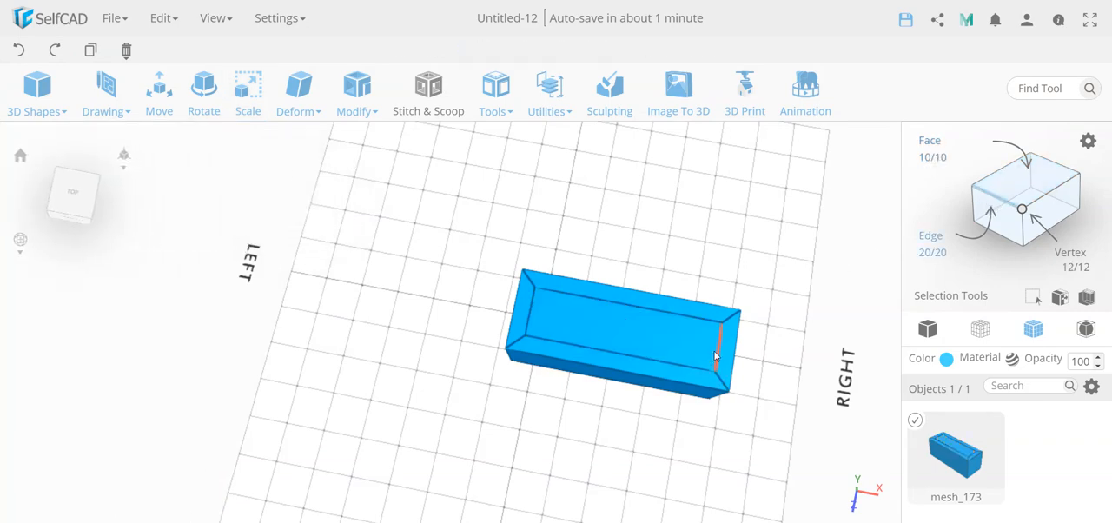
{"action": "left_click", "coordinate": [718, 357]}
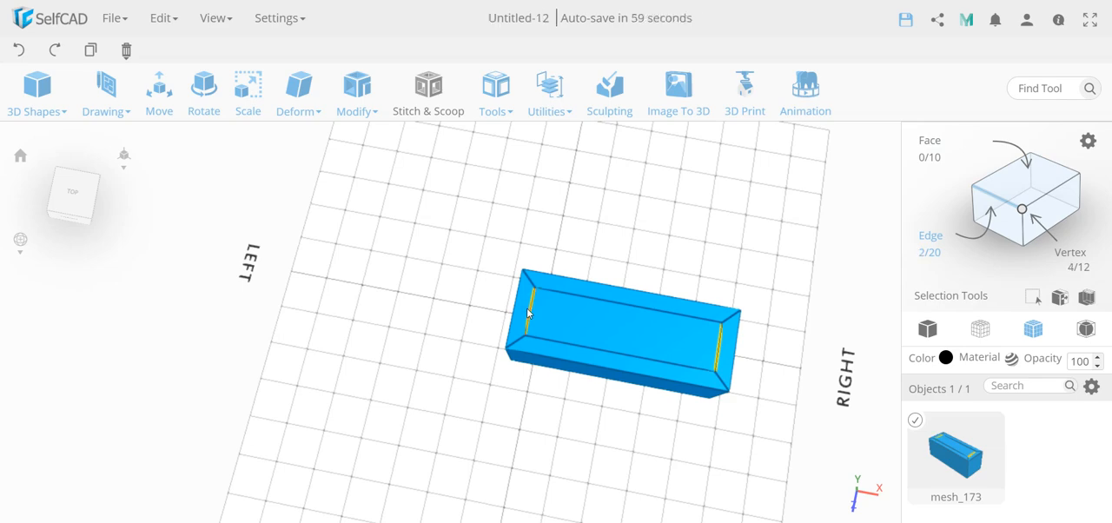
{"action": "key", "text": "s"}
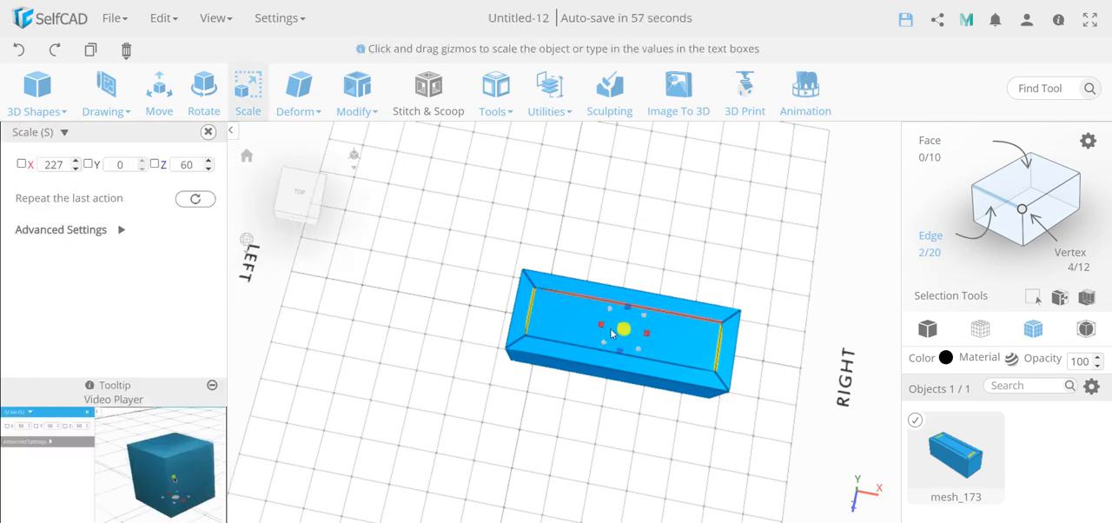
{"action": "mouse_move", "coordinate": [608, 328]}
{"action": "left_mouse_down"}
{"action": "mouse_move", "coordinate": [632, 330]}
{"action": "mouse_move", "coordinate": [607, 330]}
{"action": "left_mouse_up"}
{"action": "left_click_drag", "start_coordinate": [612, 326], "coordinate": [612, 330]}
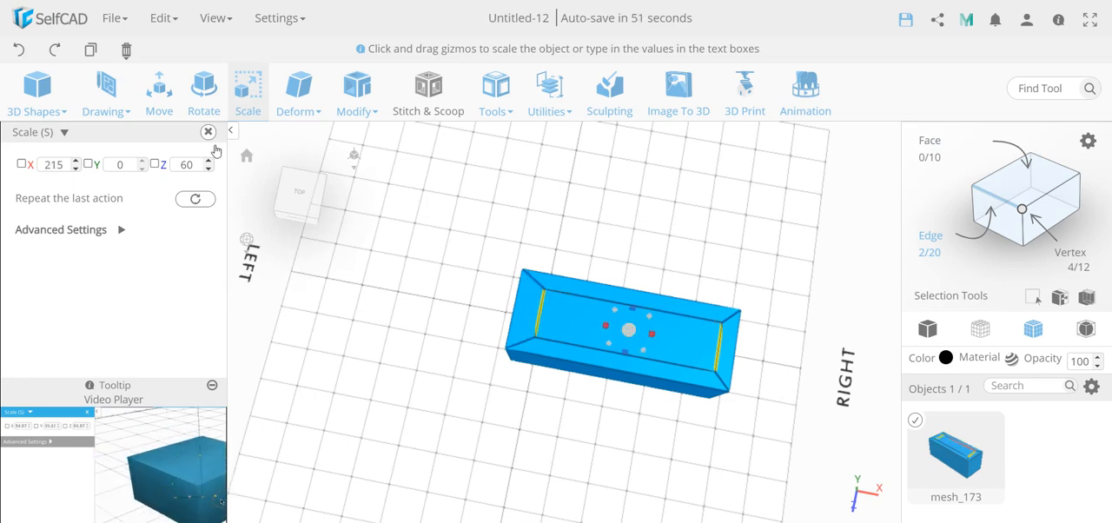
{"action": "left_click", "coordinate": [208, 133]}
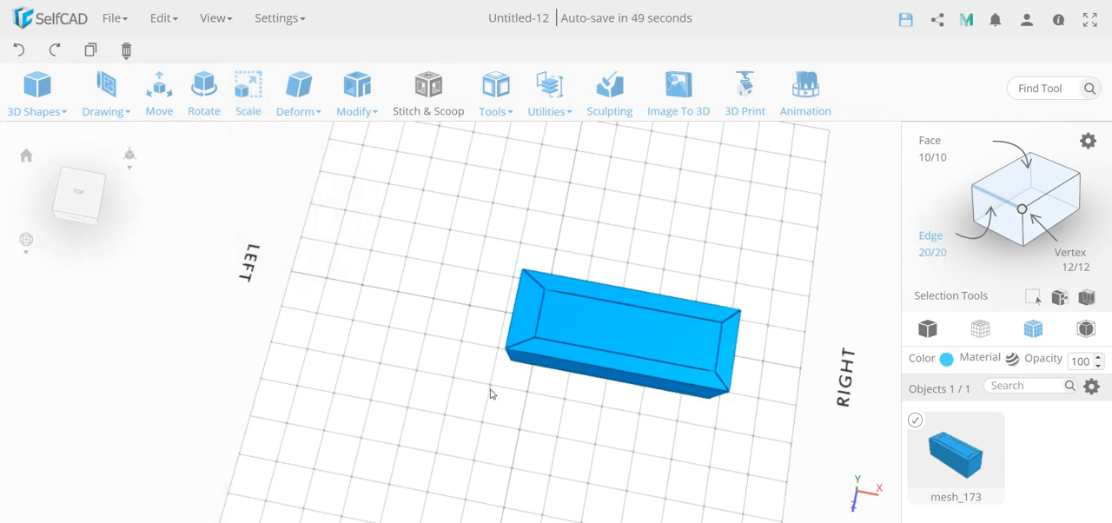